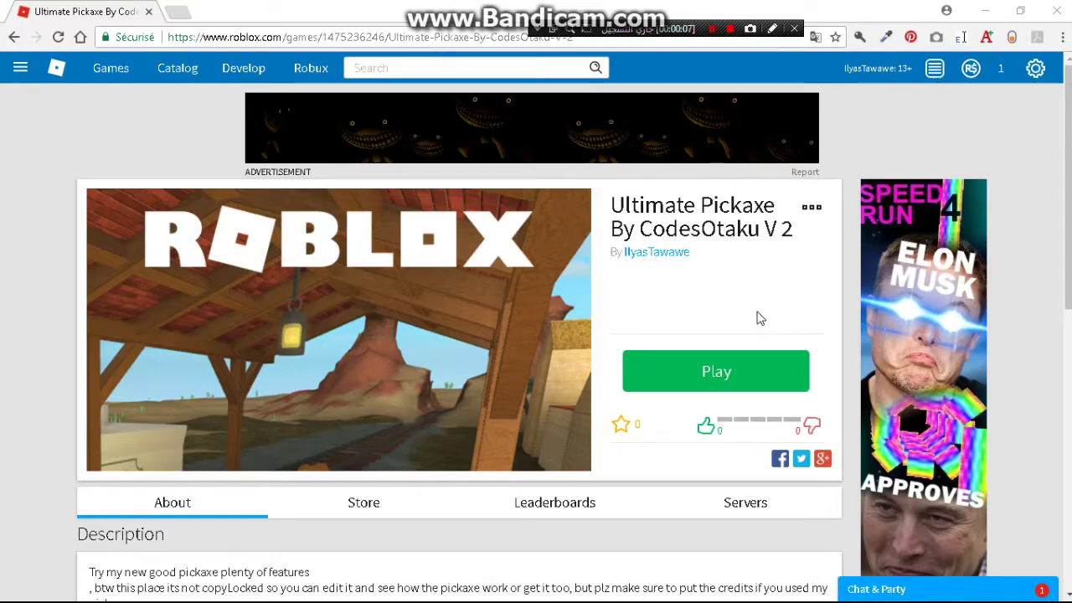
Review the "Ultimate Pickaxe By CodesOtaku V 2" game page and launch the game
scroll(758, 327, "down", 1)
scroll(758, 331, "down", 4)
scroll(756, 347, "up", 5)
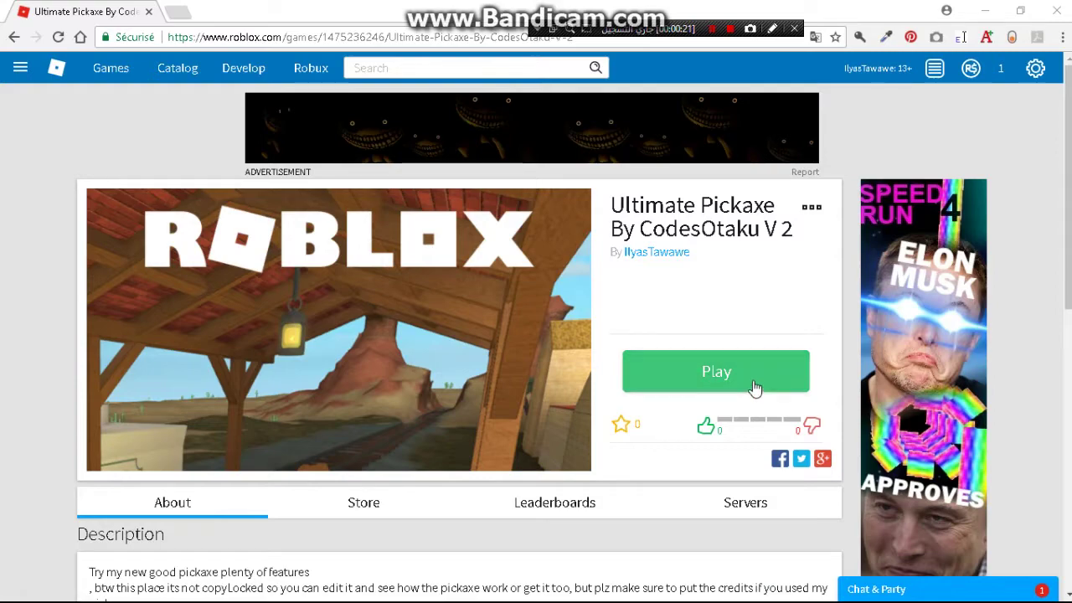
left_click(755, 381)
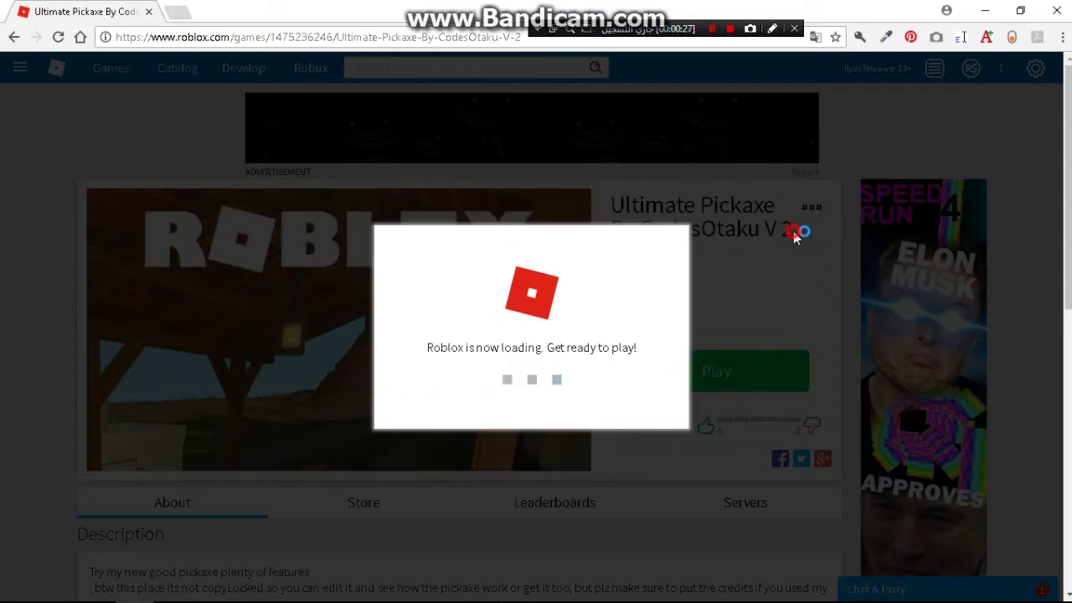
left_click(670, 244)
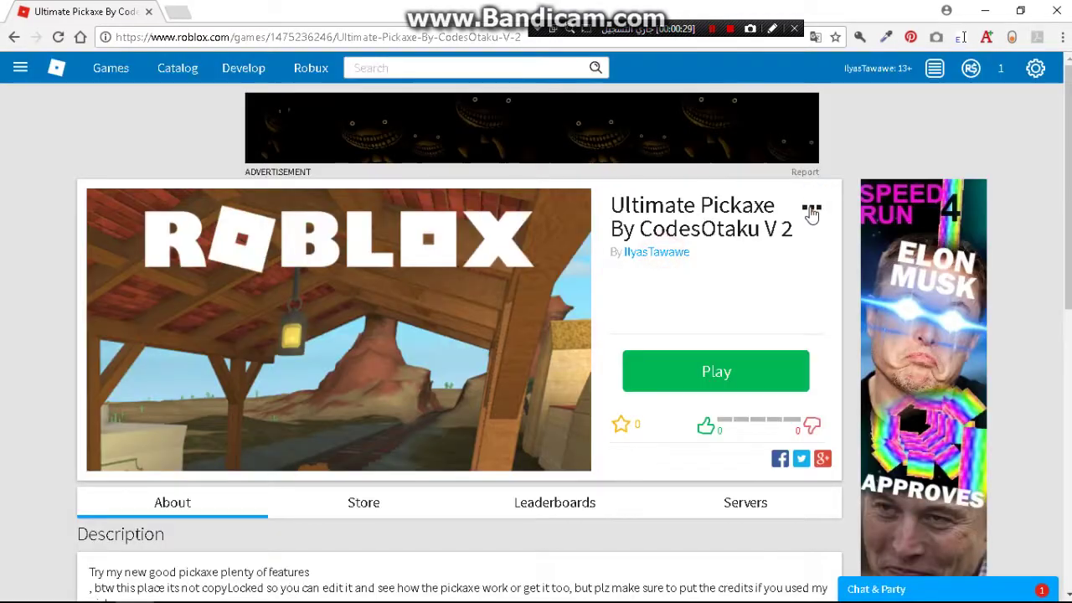
left_click(811, 208)
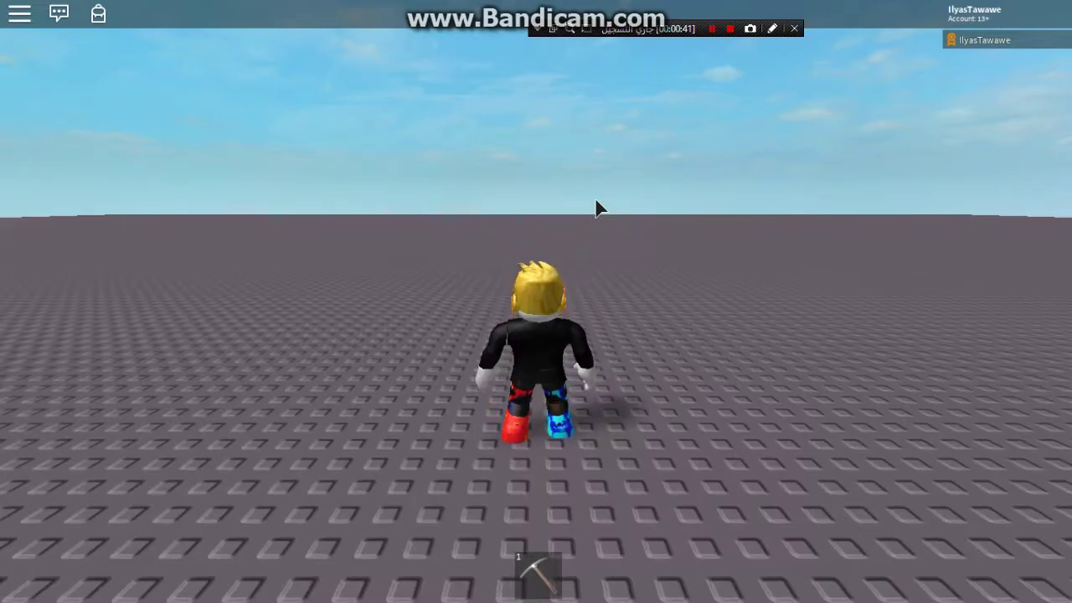
Equip the pickaxe and walk the character around and up to the dark stone blocks
key("w")
right_click_drag(596, 199, 596, 199)
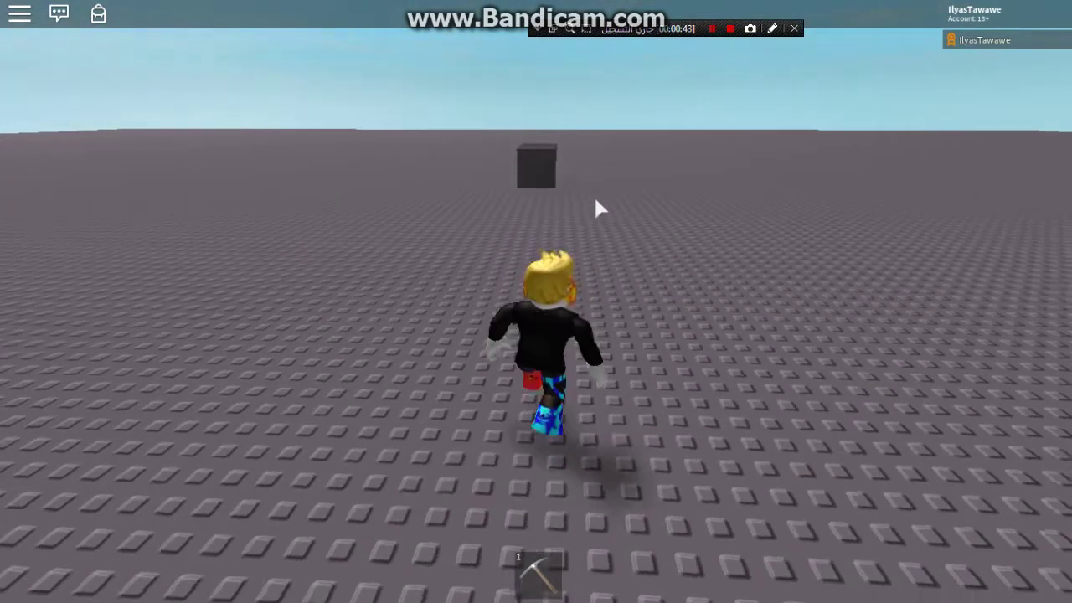
key("1")
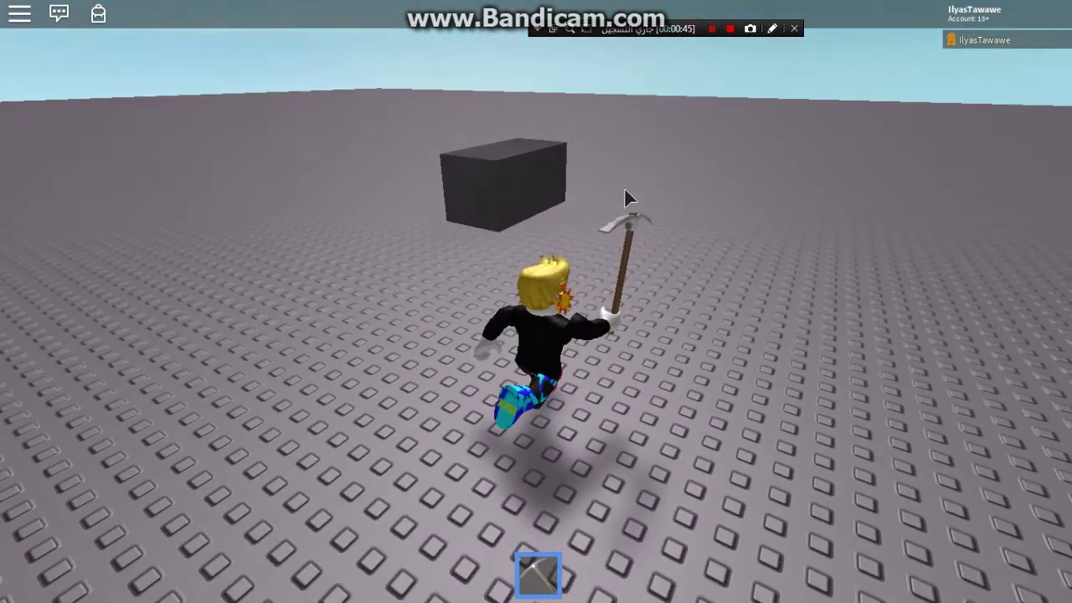
right_click_drag(625, 191, 625, 191)
key("s")
key("d")
key("s")
key("a")
key("w")
key("d")
key("a")
key("w")
key("d")
key("s")
key("a")
key("w")
key("w")
Mine the nearest stone block with the pickaxe until it breaks
left_click(528, 228)
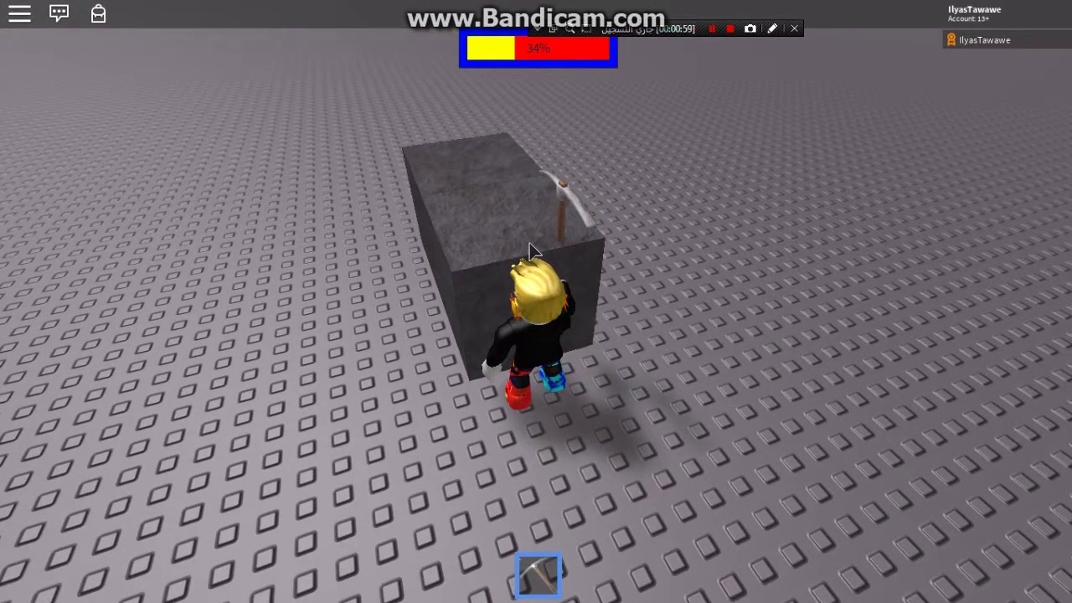
left_click(533, 233)
right_click_drag(539, 226, 539, 226)
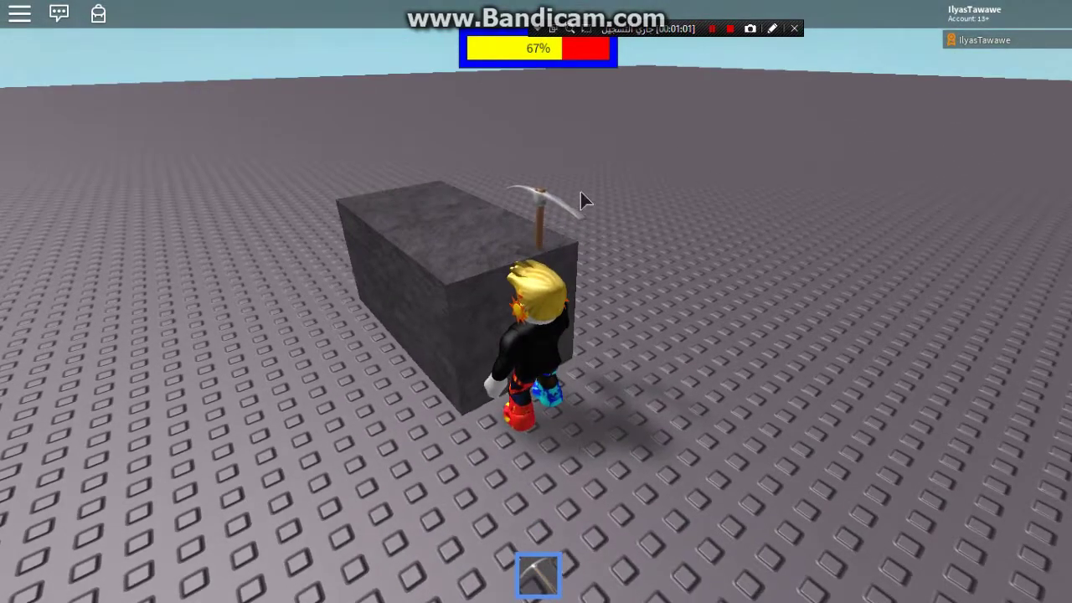
left_click_drag(600, 27, 201, 23)
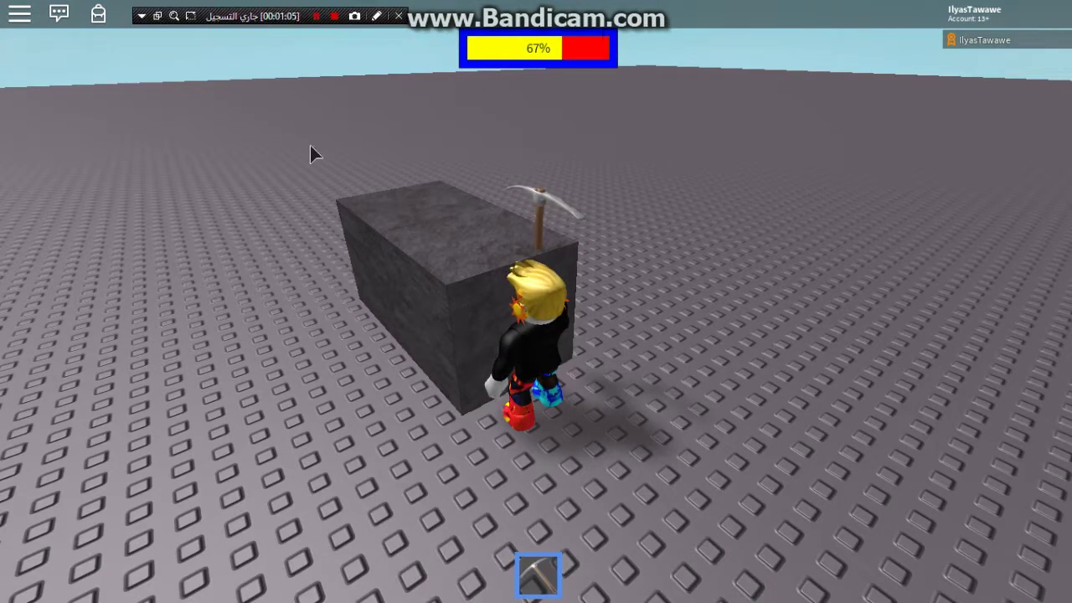
right_click_drag(327, 158, 330, 157)
left_click(463, 279)
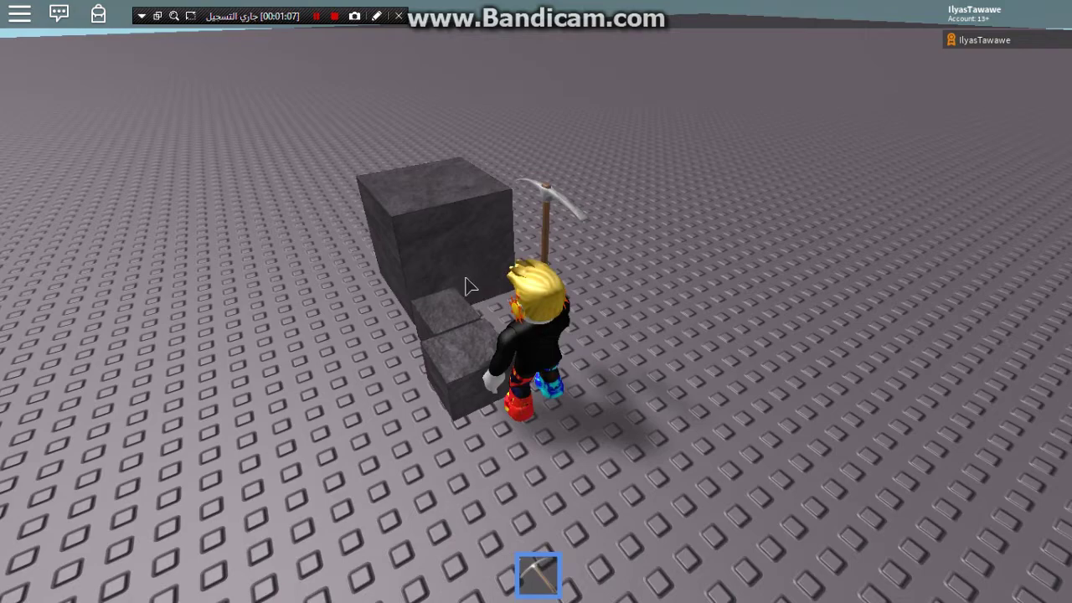
Walk around to the remaining large stone block and mine it until it breaks
right_click_drag(462, 279, 464, 300)
key("s")
key("a")
key("w")
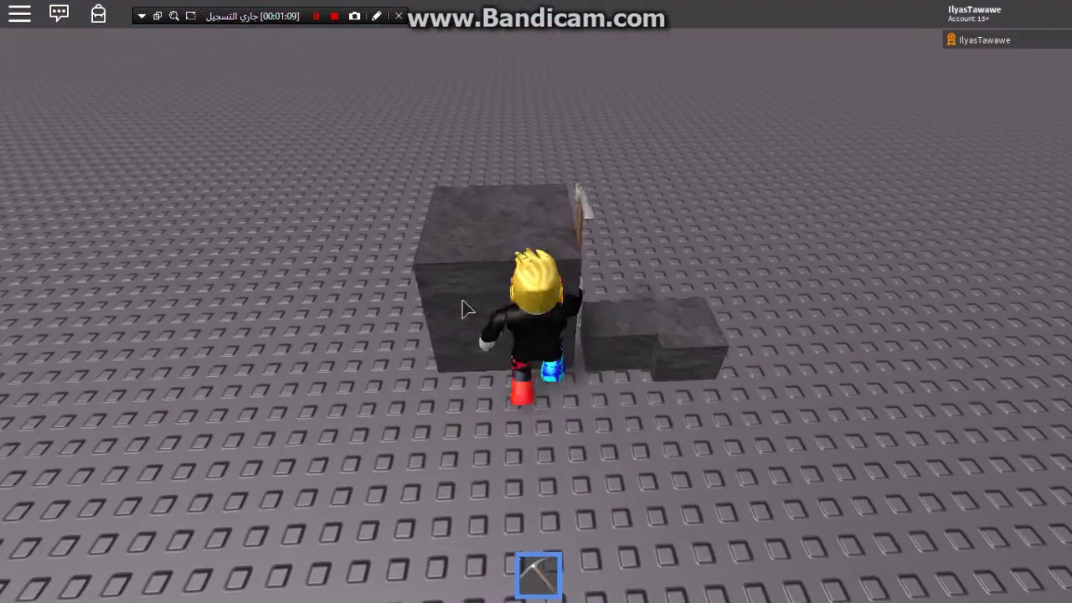
left_click(512, 315)
left_click(540, 262)
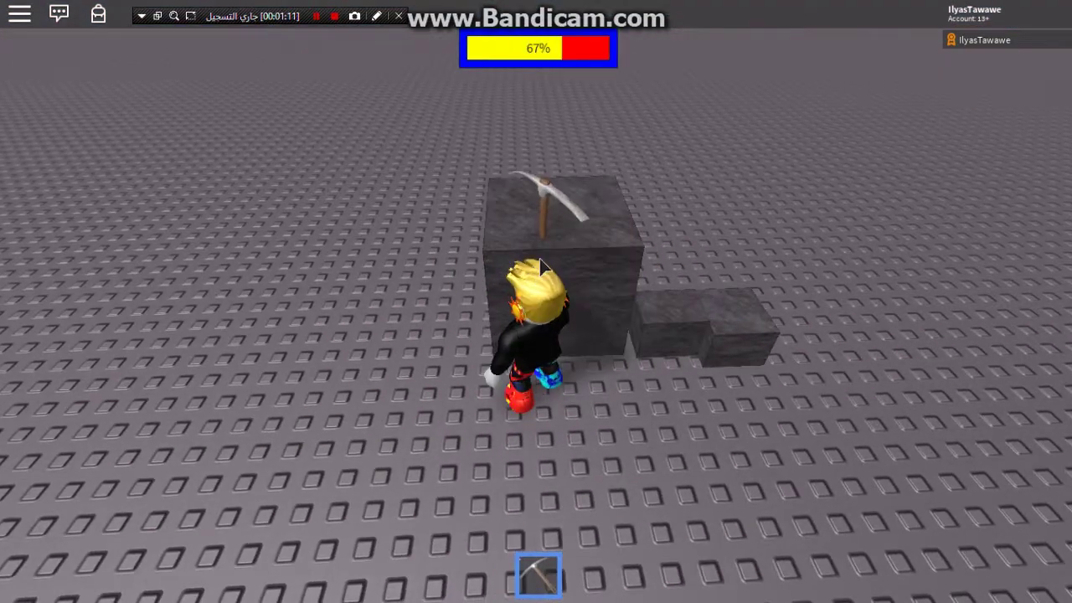
left_click(542, 255)
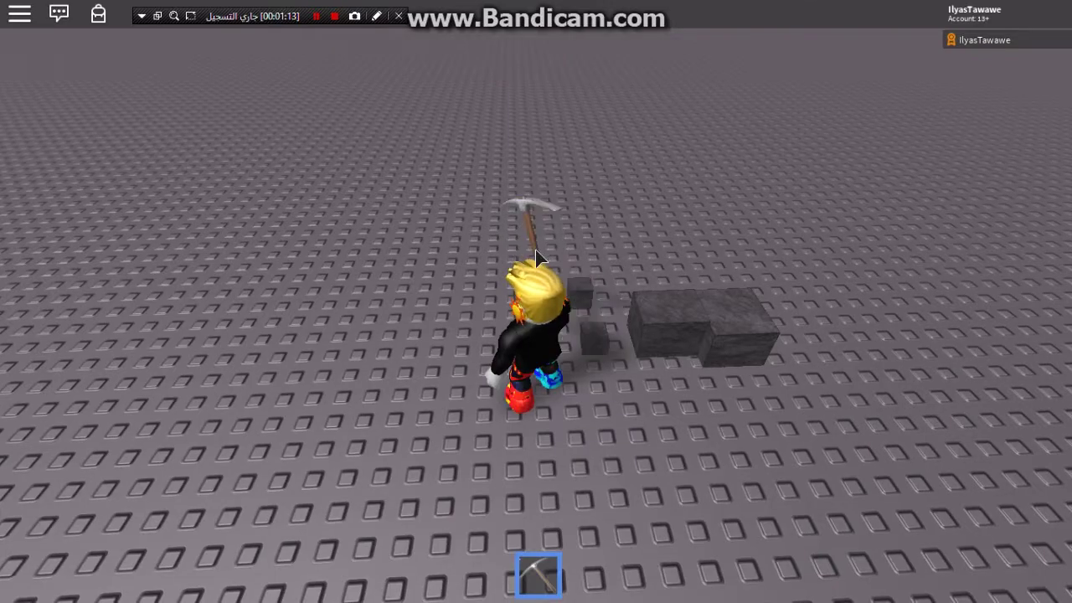
Examine the dropped stone pieces from several distances while walking away from them
right_click_drag(540, 254, 536, 251)
key("s")
scroll(536, 251, "down", 3)
key("d")
key("s")
scroll(536, 252, "up", 2)
scroll(537, 251, "down", 5)
scroll(536, 251, "up", 3)
key("w")
scroll(537, 251, "down", 4)
Leave the game and close the browser window with the game page
key("Escape")
left_click(555, 543)
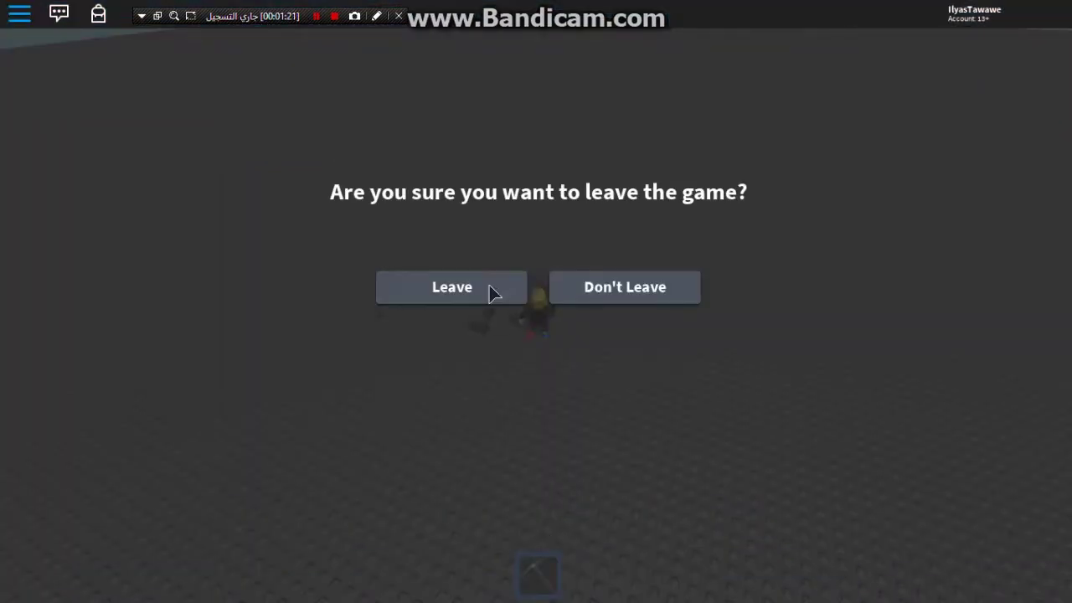
left_click(489, 289)
mouse_move(541, 597)
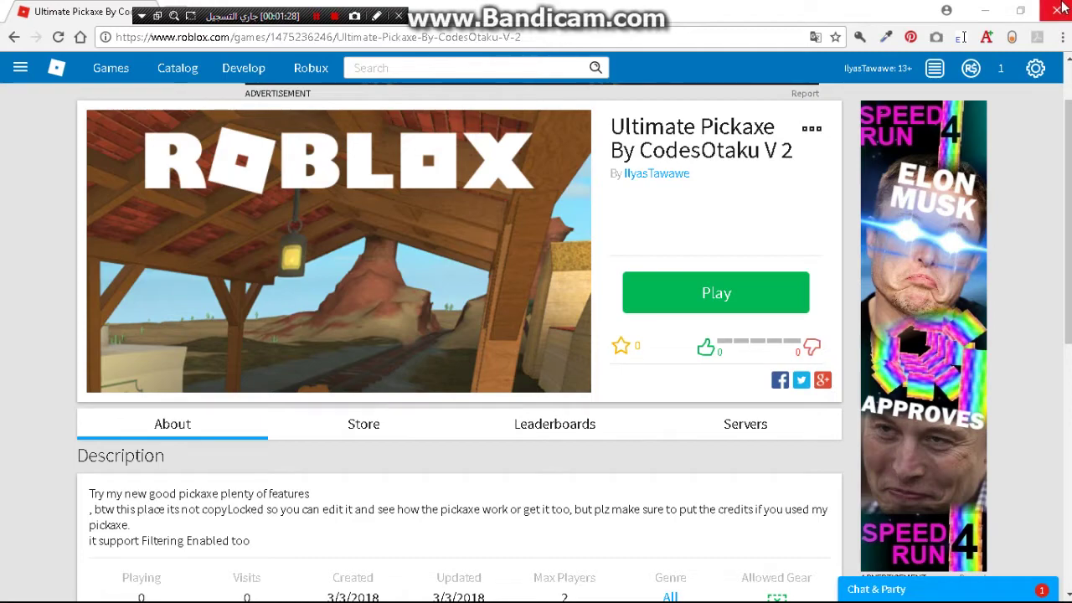
left_click(1060, 8)
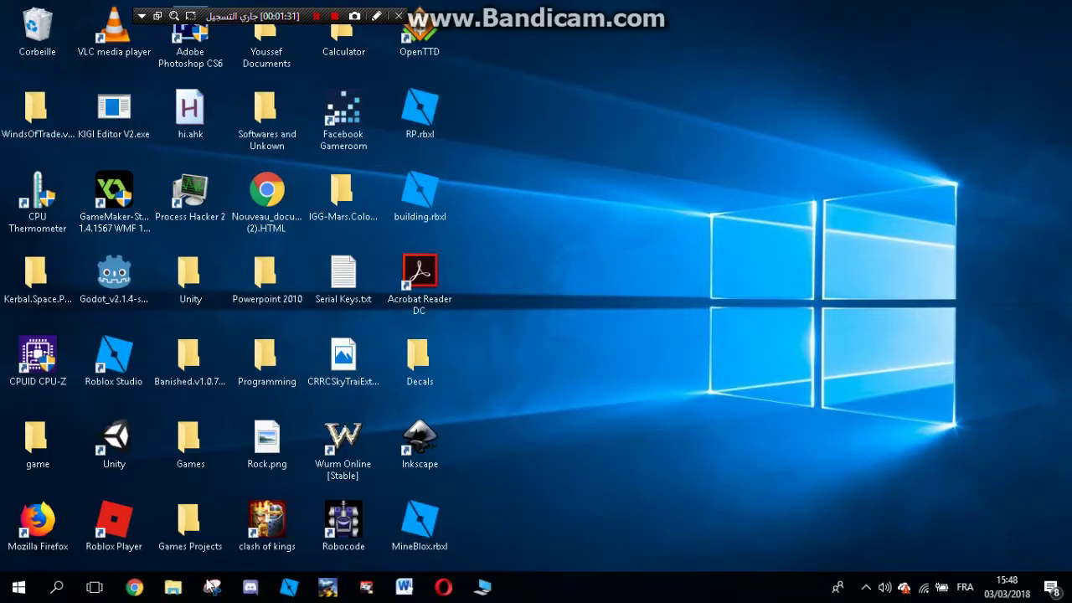
Switch to Roblox Studio and create a new place from the Baseplate template
left_click(294, 598)
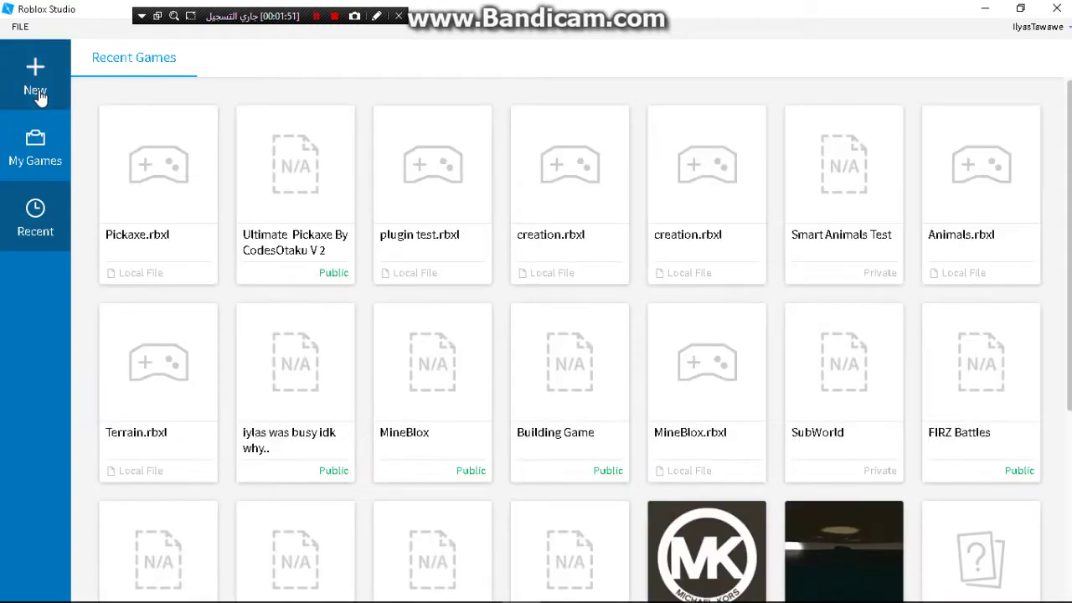
left_click(49, 72)
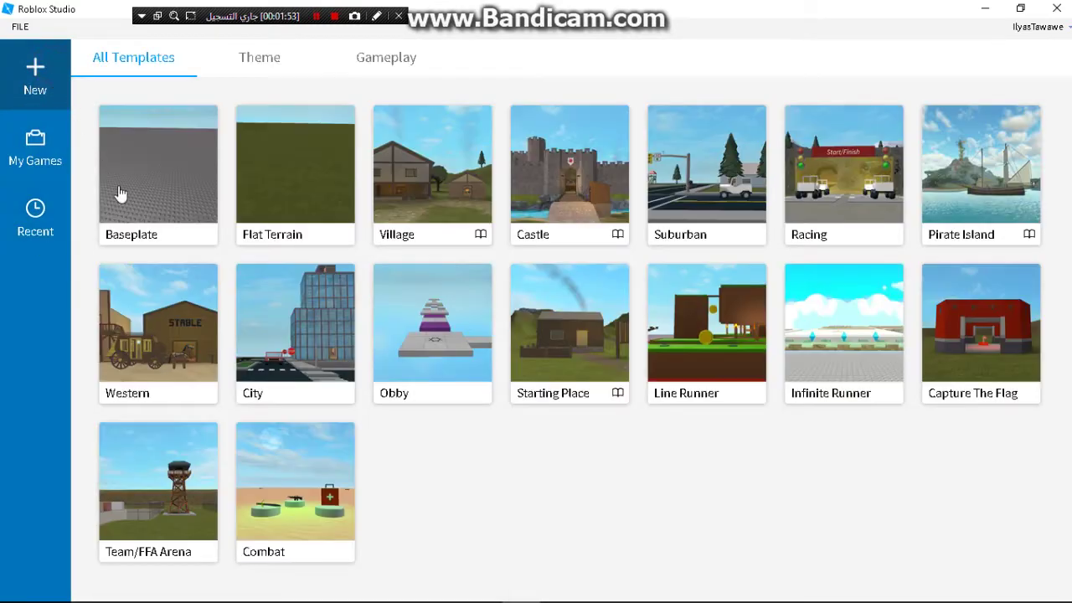
left_click(330, 513)
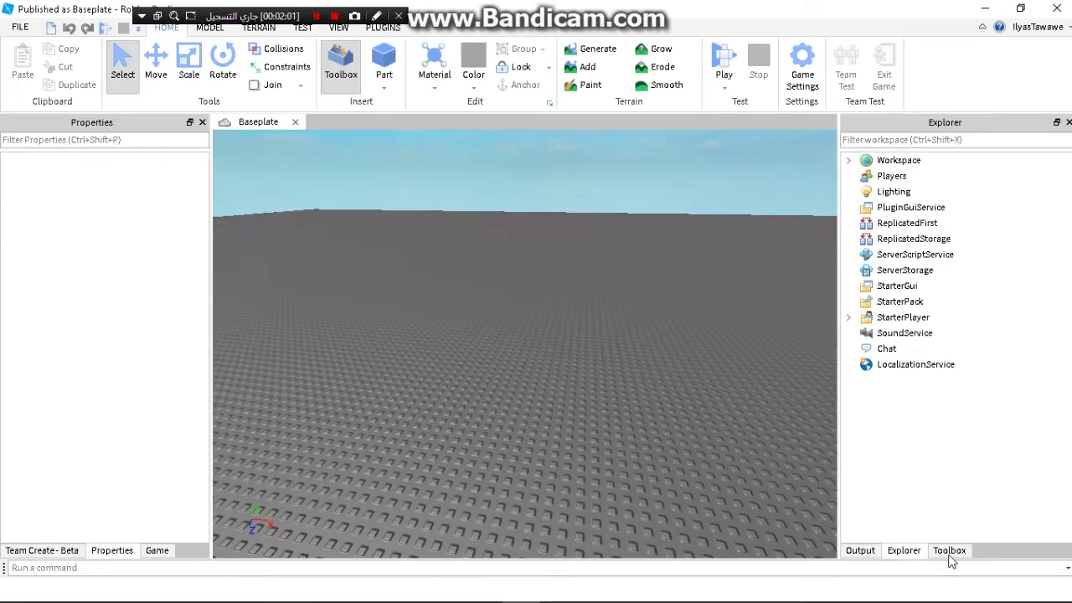
Insert the "the Best Pickaxe In Roblox By Codes Otaku" model from My Models into the place
left_click(948, 551)
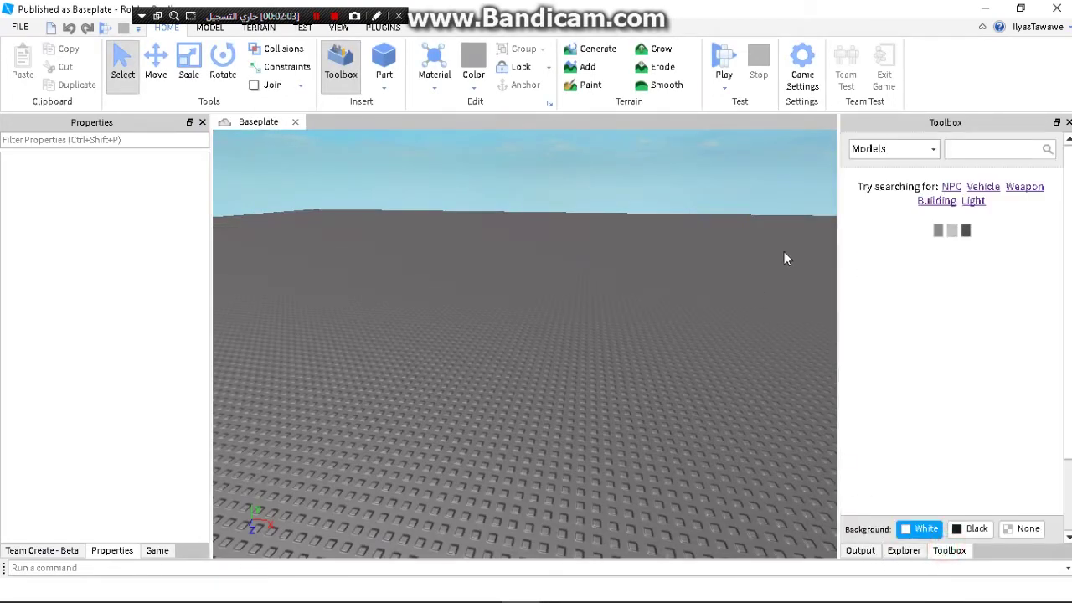
left_click(932, 148)
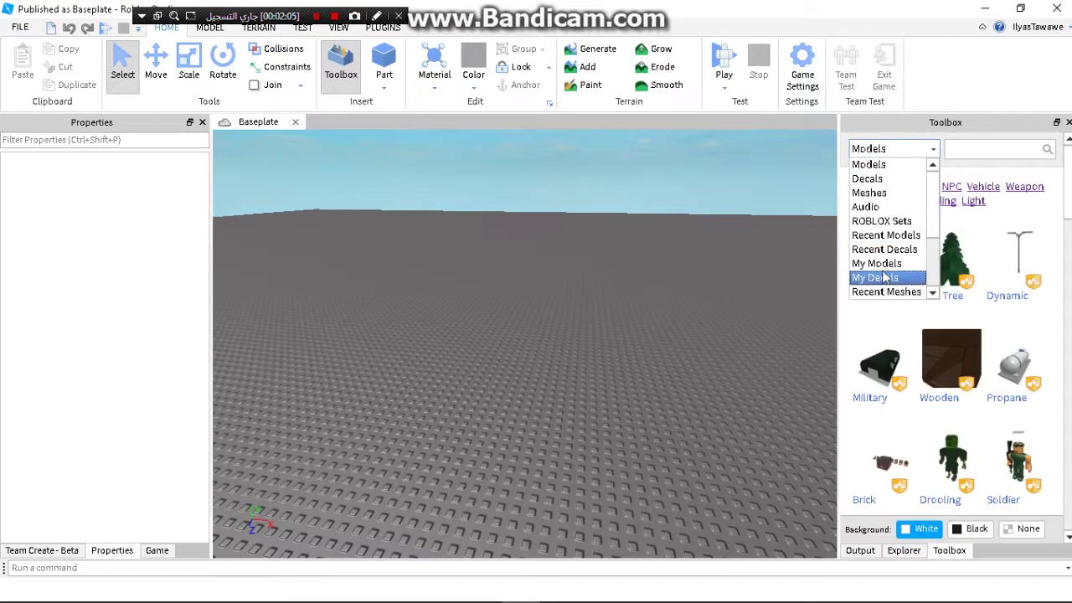
left_click(877, 263)
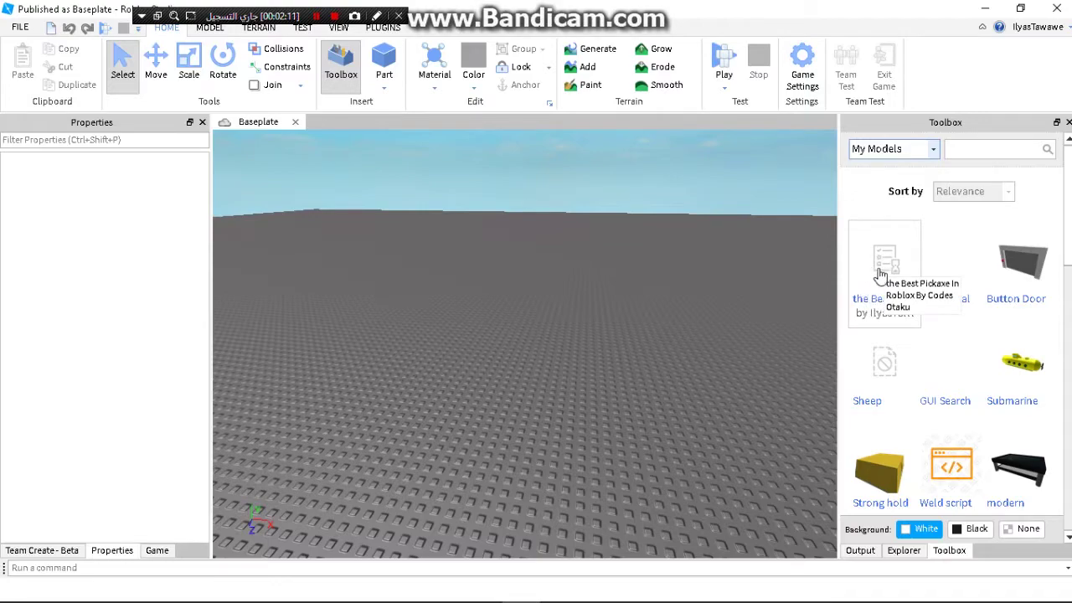
left_click(871, 264)
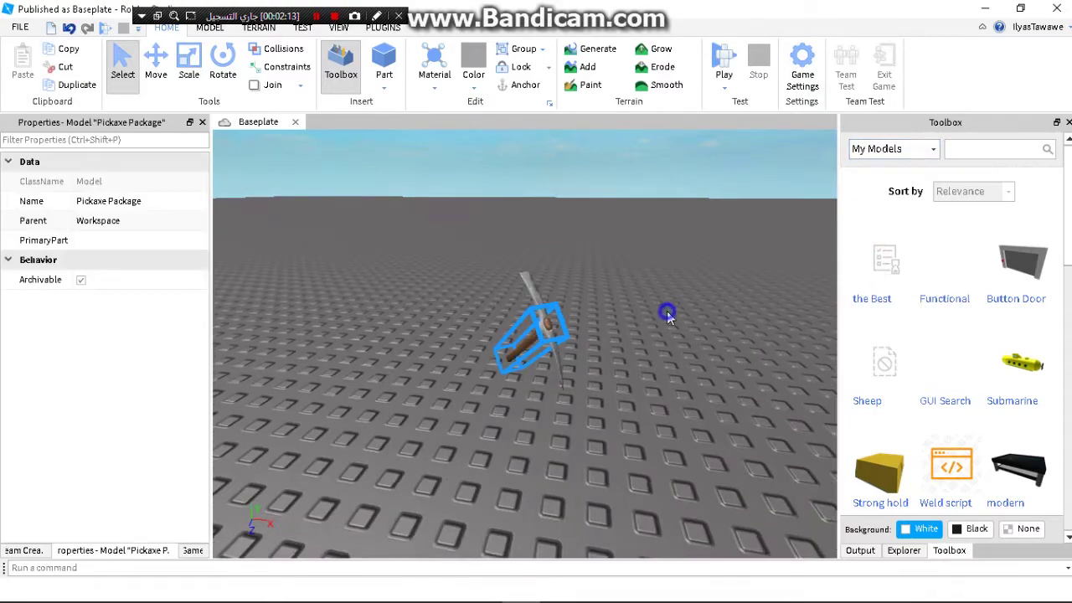
Read the setup guide and mineable block instructions in the README script of Pickaxe Package, and close the script
scroll(673, 322, "up", 3)
left_click(904, 550)
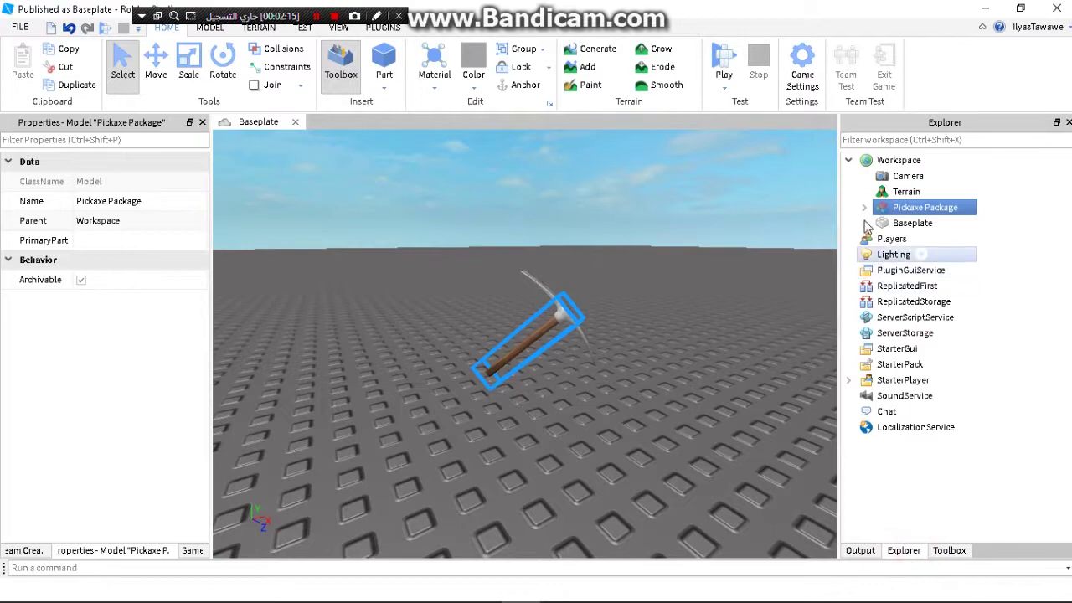
left_click(863, 209)
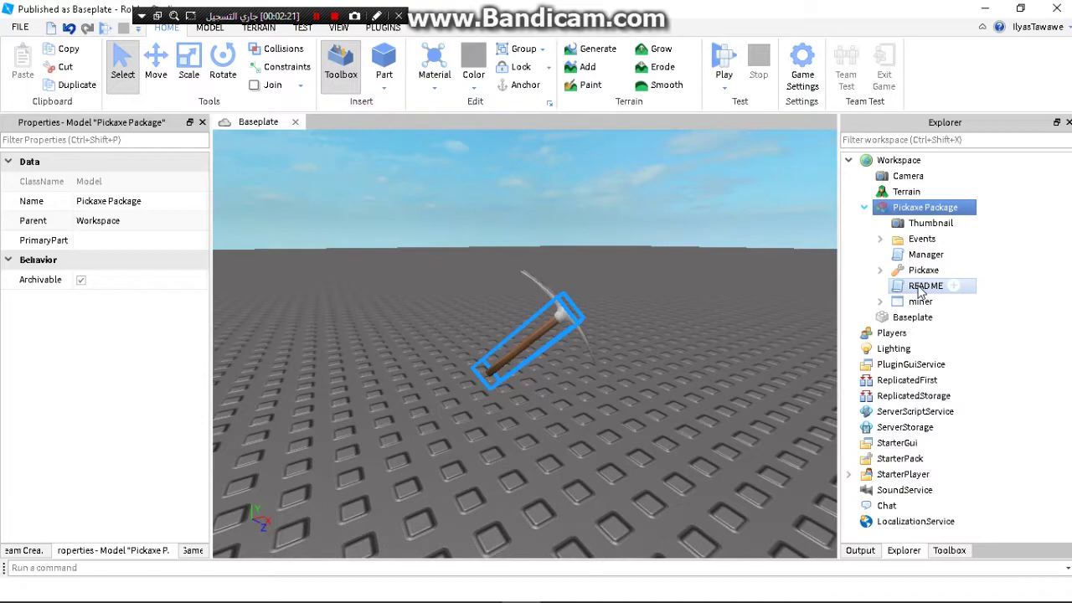
double_click(922, 287)
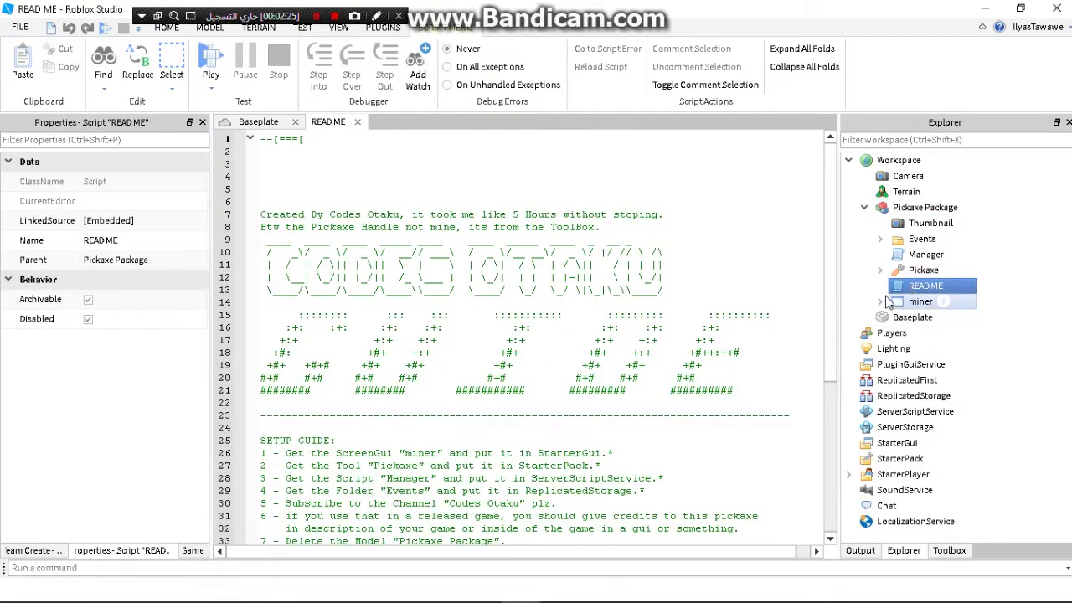
scroll(513, 265, "down", 6)
scroll(514, 265, "down", 1)
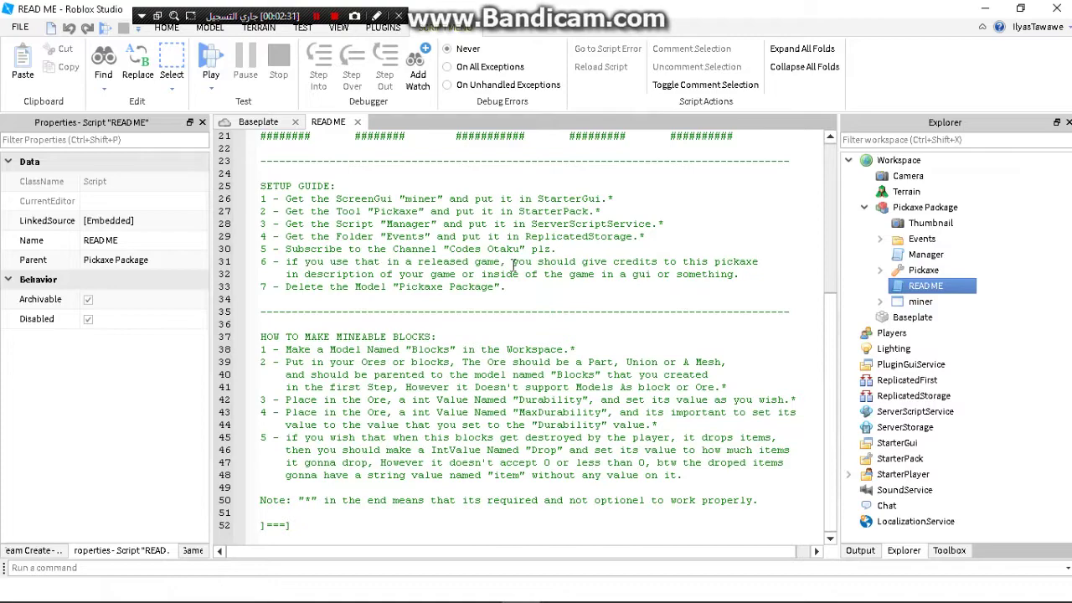
scroll(393, 293, "up", 7)
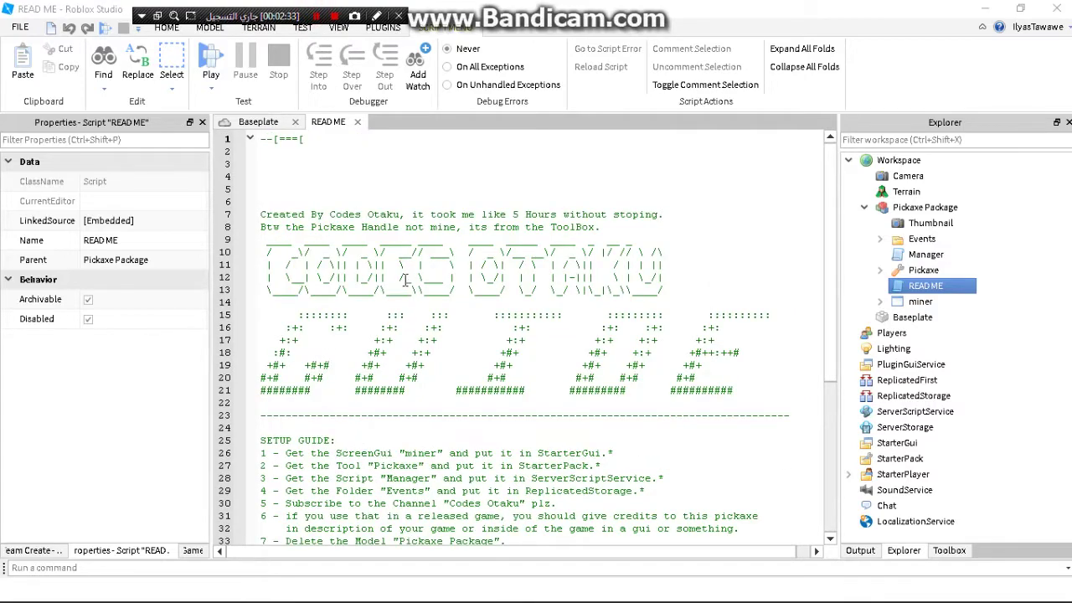
scroll(469, 291, "down", 7)
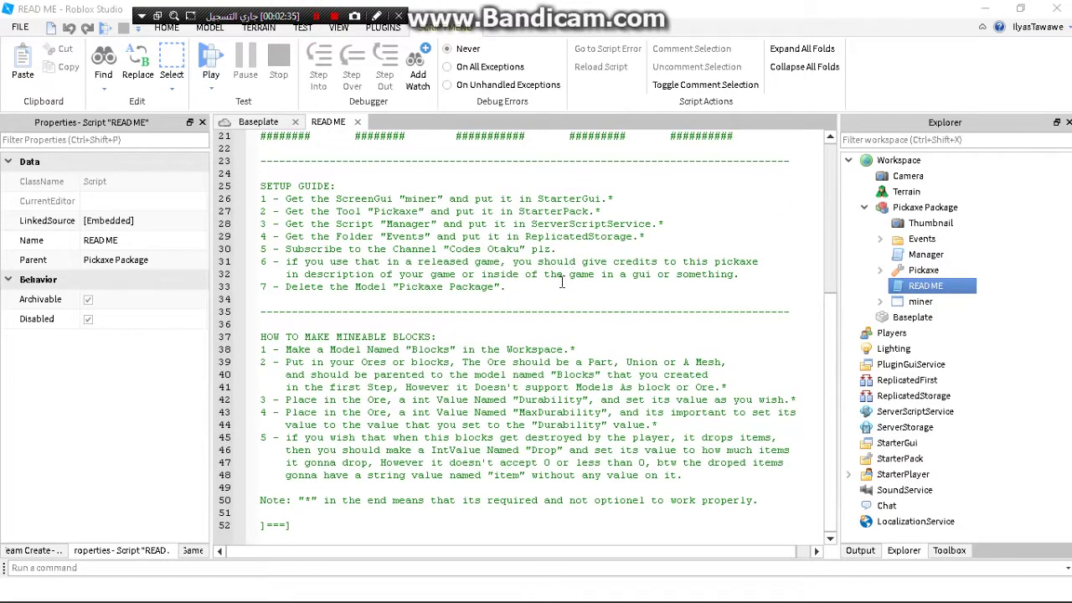
scroll(473, 293, "up", 3)
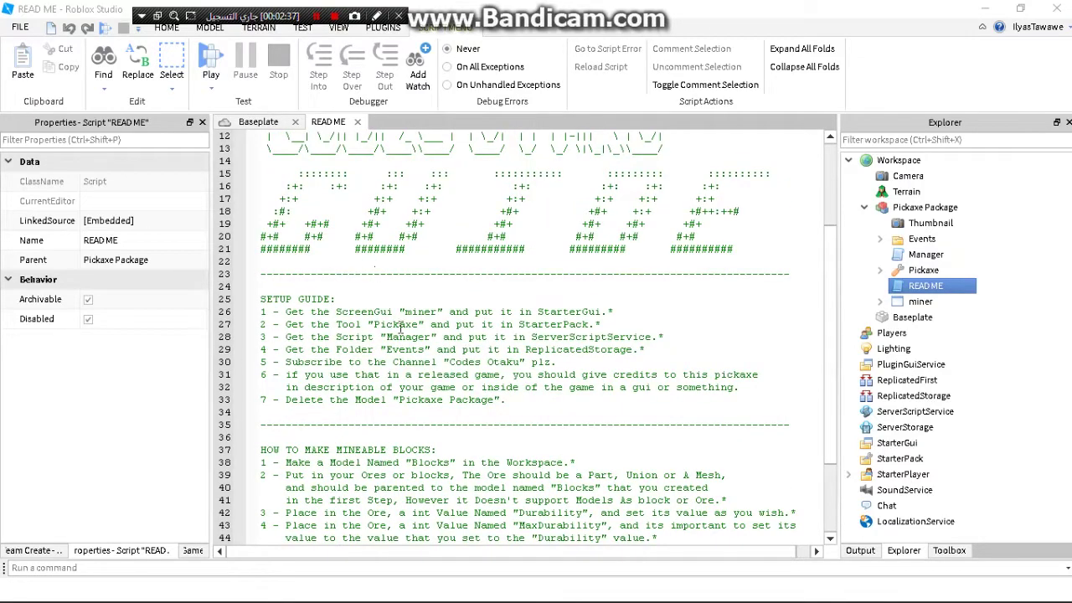
scroll(452, 337, "down", 3)
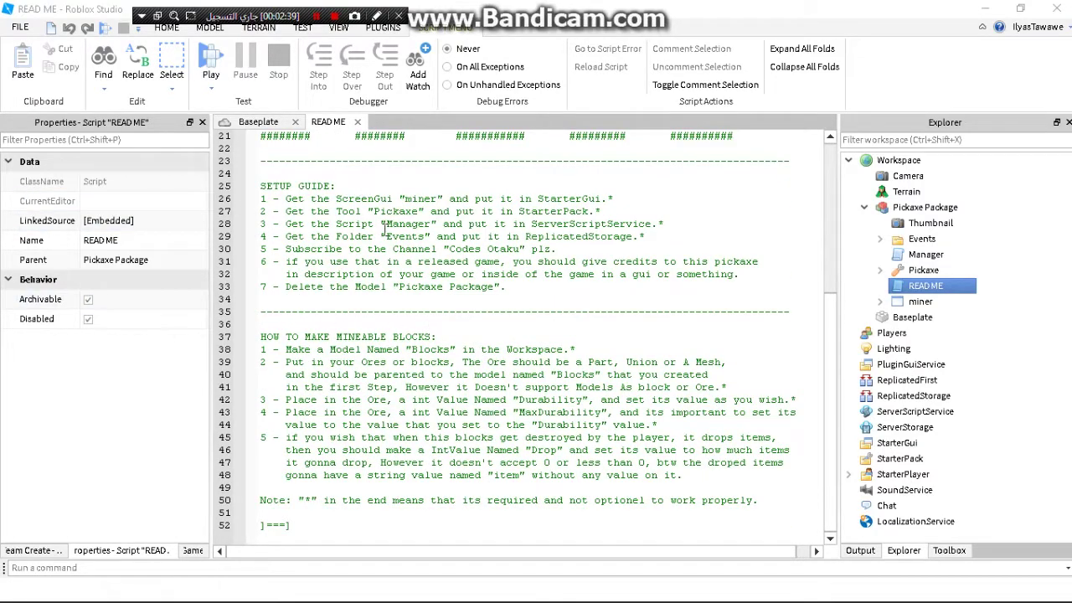
left_click(358, 123)
Inspect the Thumbnail, Events, Pickaxe and miner items inside Pickaxe Package
right_click_drag(398, 354, 398, 355)
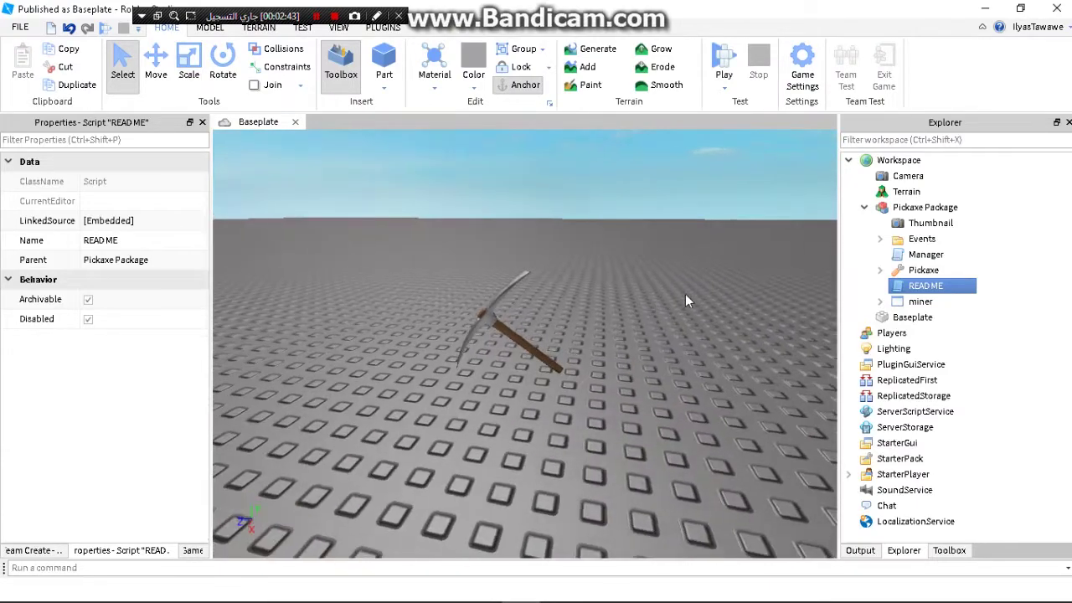
left_click(930, 223)
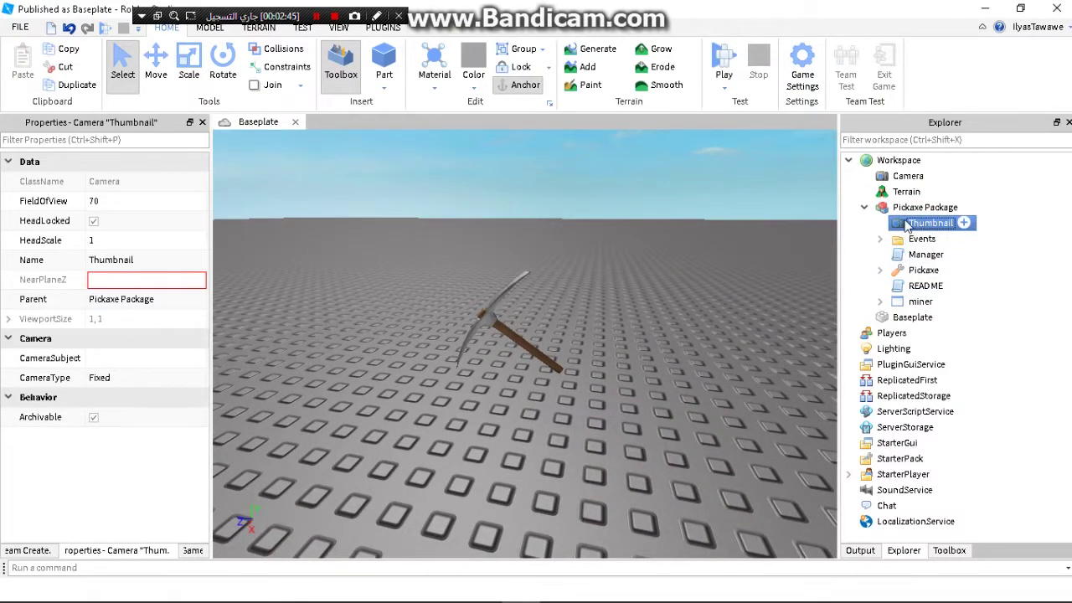
left_click(920, 239)
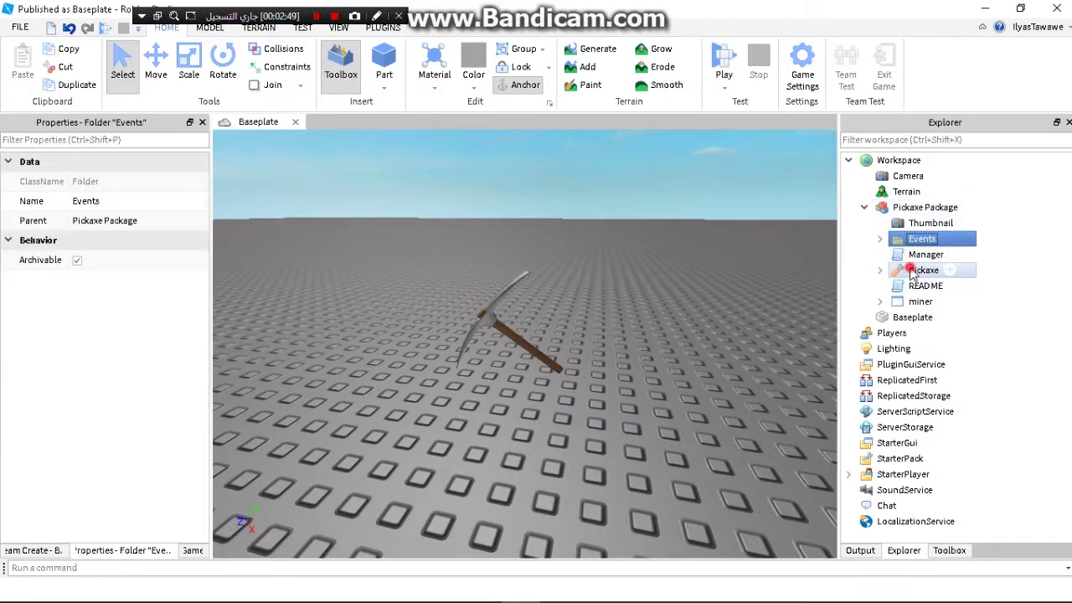
left_click(922, 270)
left_click(897, 304)
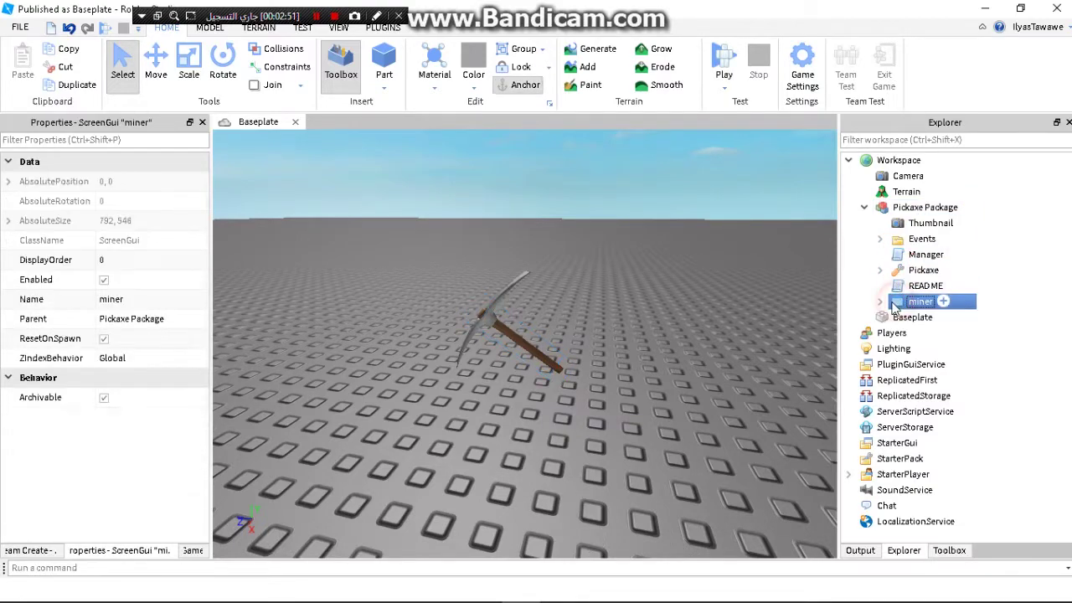
Move the miner ScreenGui from Pickaxe Package into StarterGui and the Manager script into ServerScriptService
left_click_drag(898, 306, 902, 444)
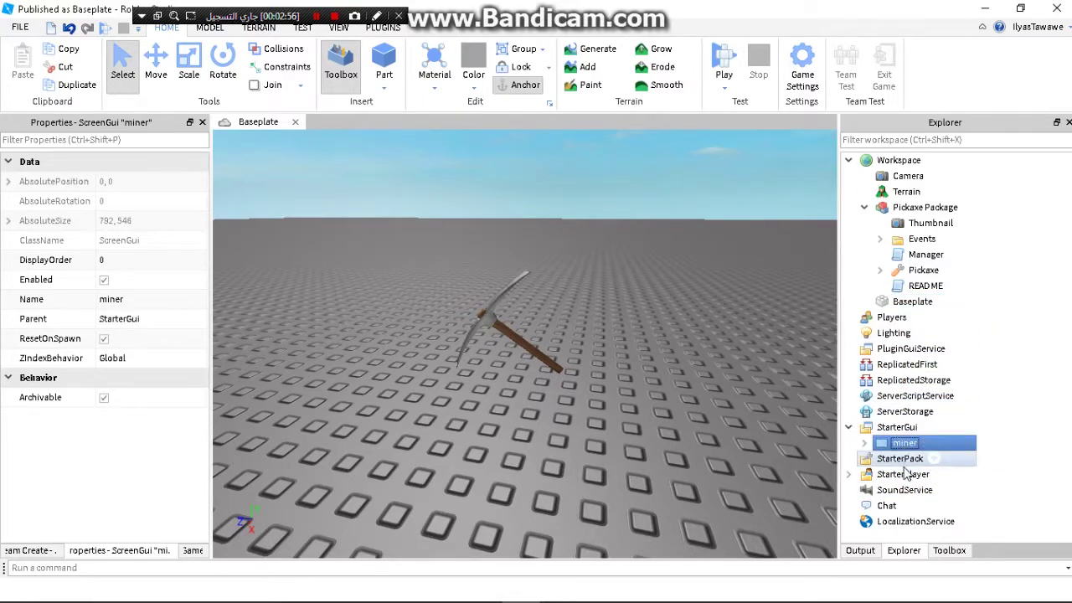
left_click(922, 286)
left_click(924, 254)
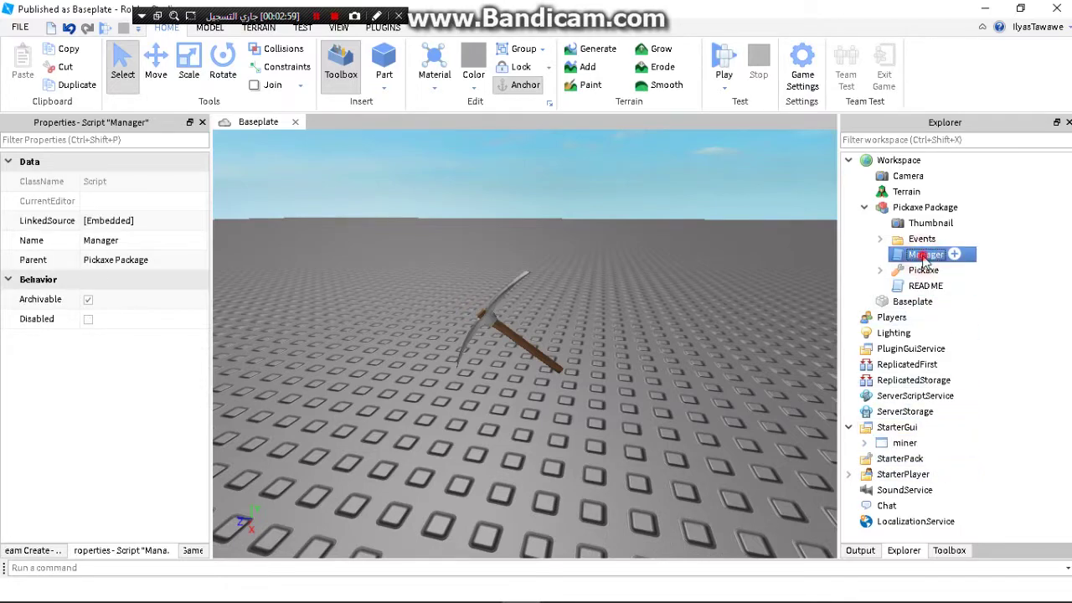
left_click_drag(924, 254, 922, 395)
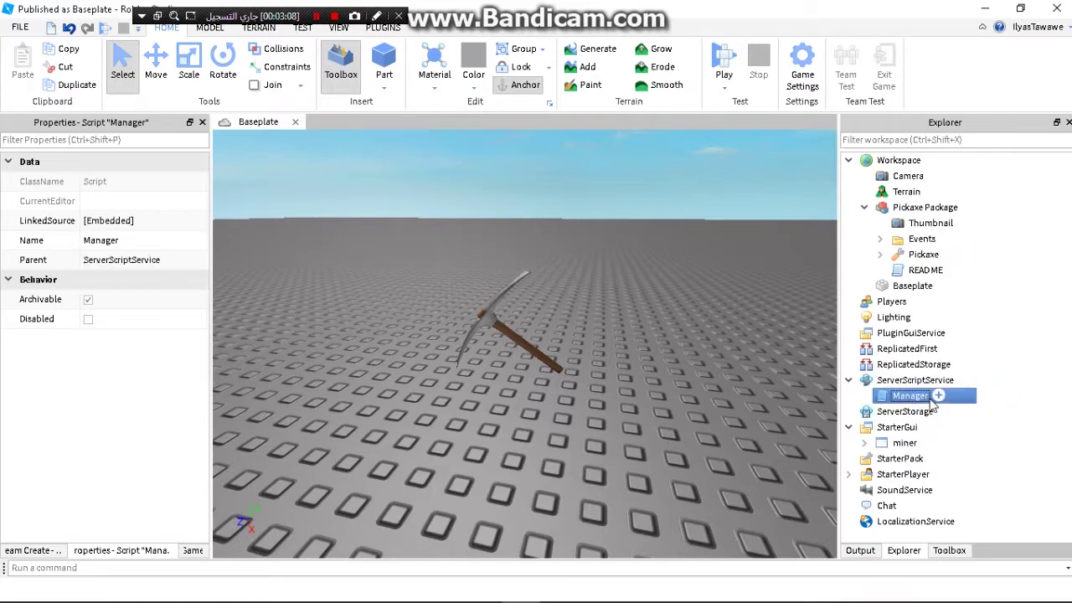
Move the Pickaxe tool from Pickaxe Package into StarterPack
left_click(921, 256)
left_click_drag(916, 258, 913, 463)
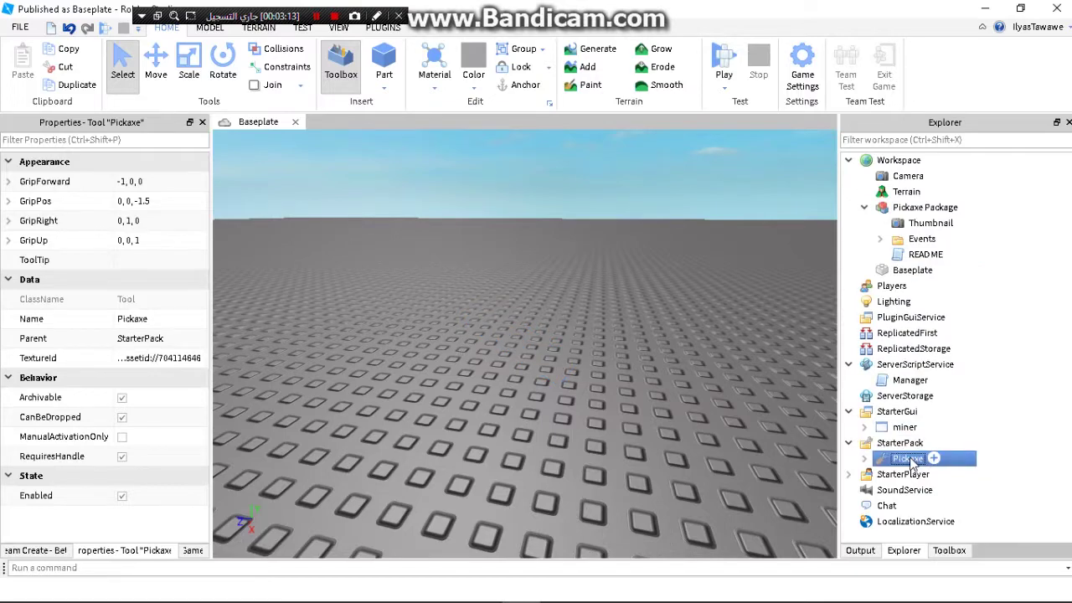
left_click(909, 442)
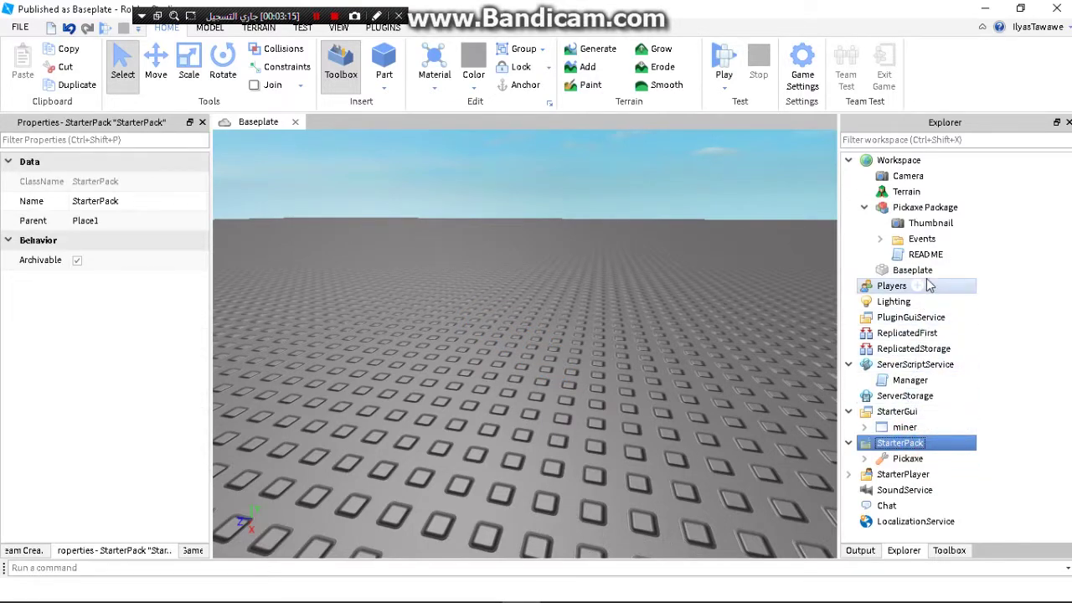
right_click_drag(523, 289, 524, 290)
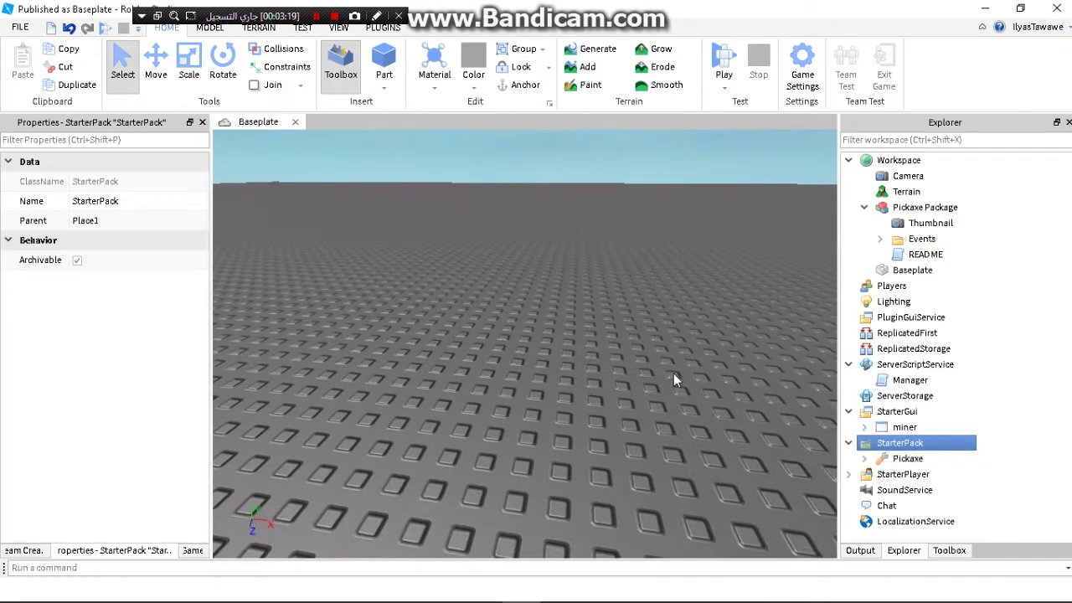
right_click_drag(673, 373, 655, 332)
left_click(655, 333)
scroll(655, 332, "down", 4)
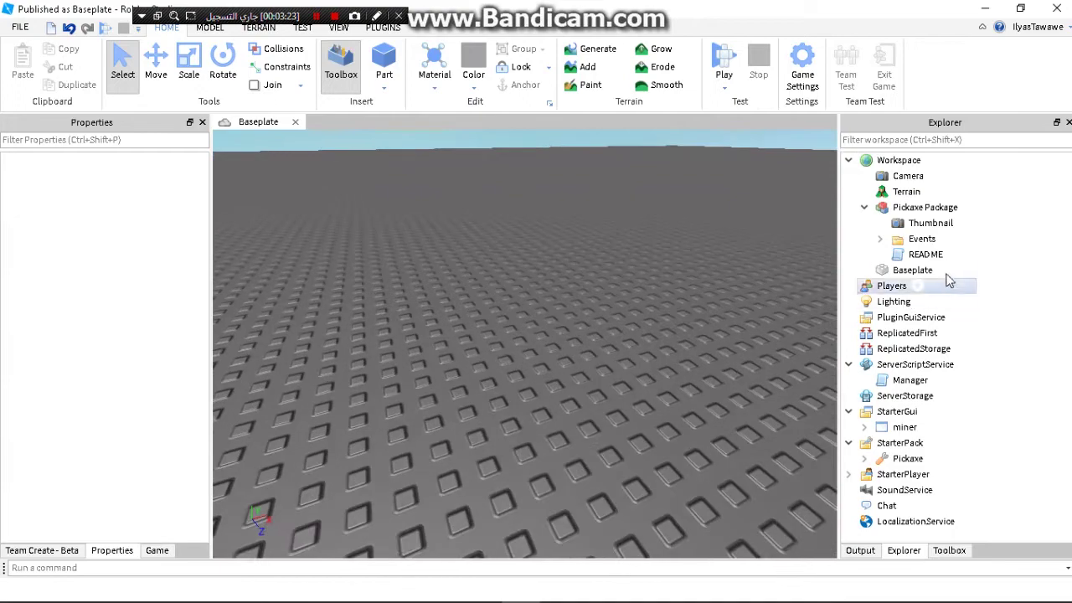
Try to cut all the remote events from the Events folder and place them directly in ReplicatedStorage
left_click(937, 255)
left_click(922, 239)
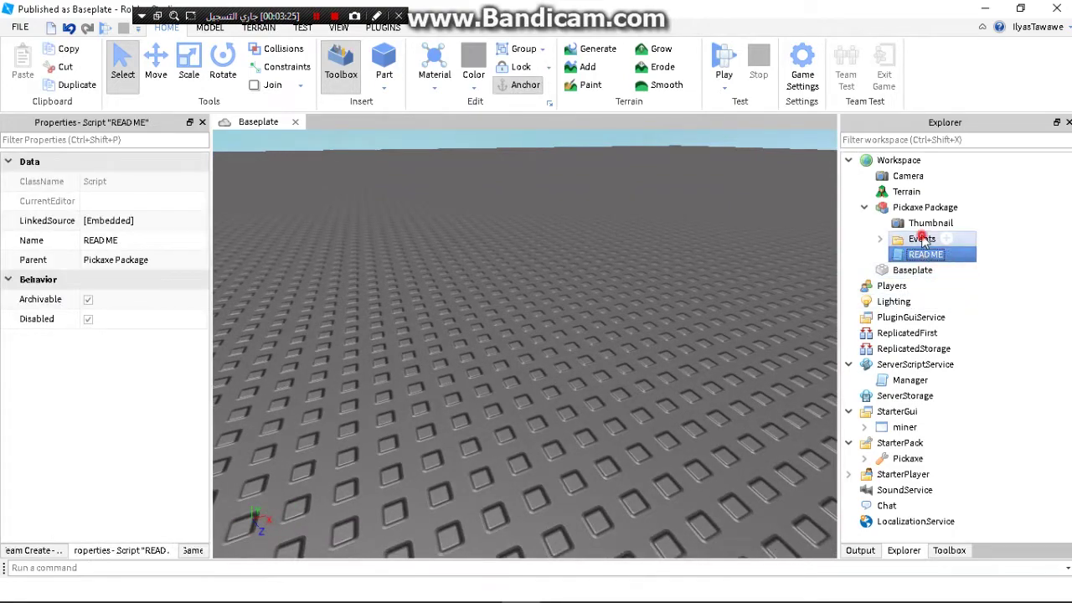
left_click(882, 240)
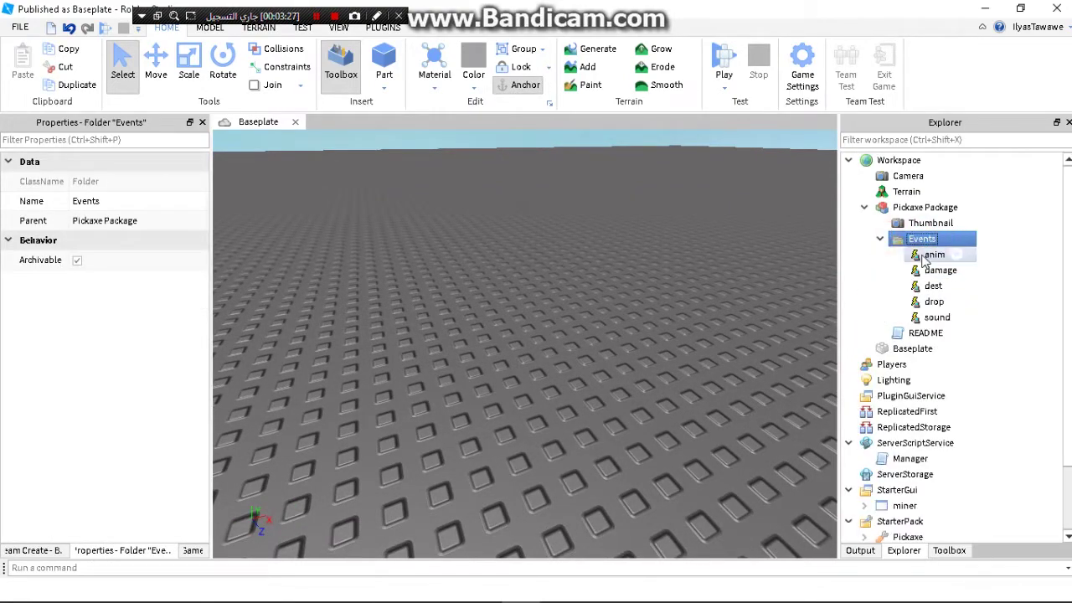
left_click(879, 241)
right_click(881, 241)
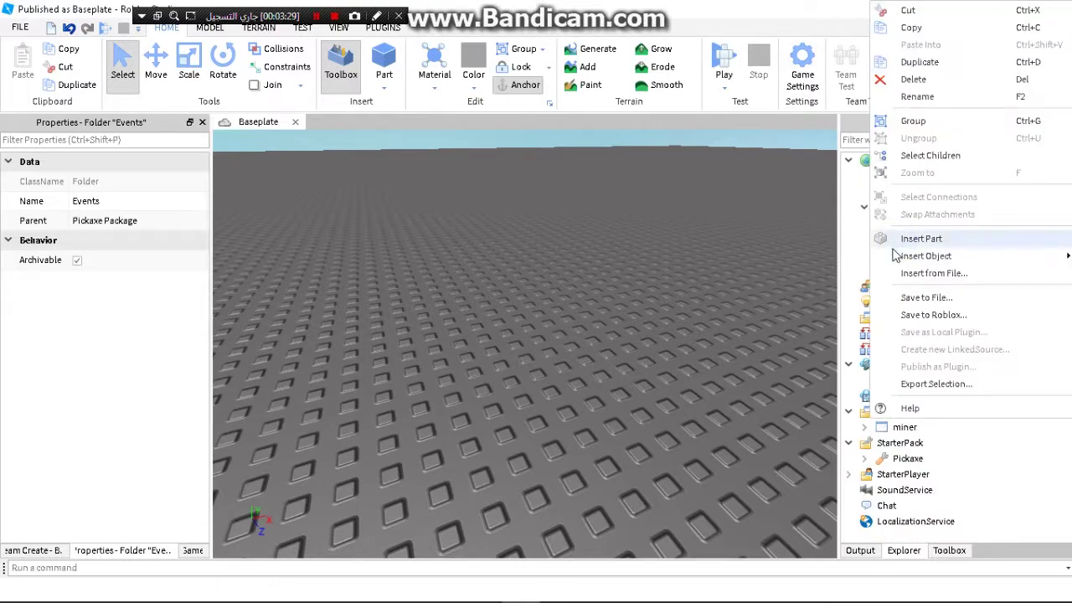
mouse_move(903, 264)
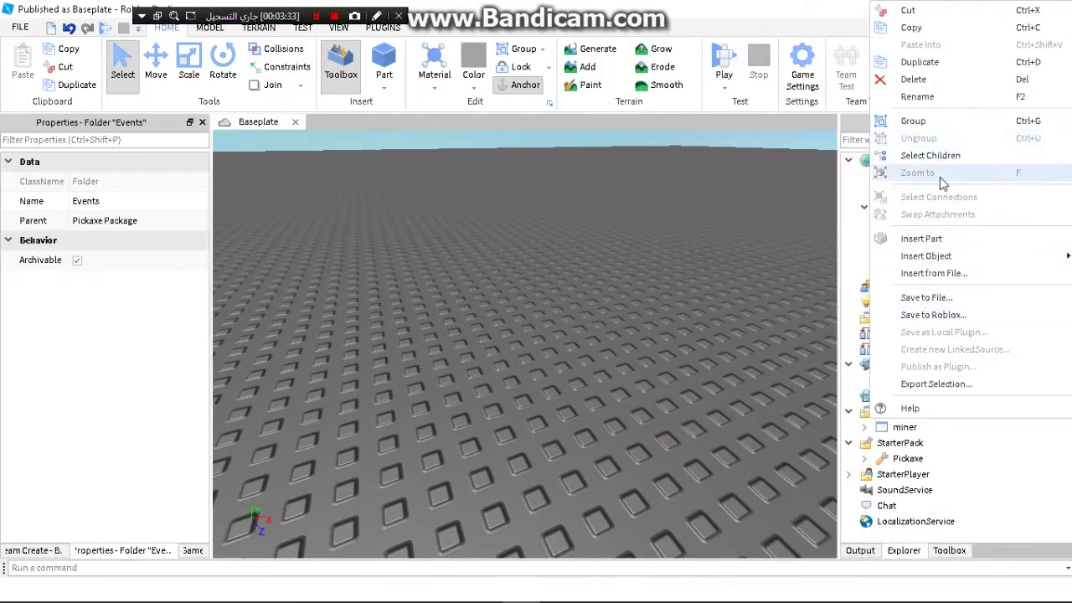
left_click(921, 156)
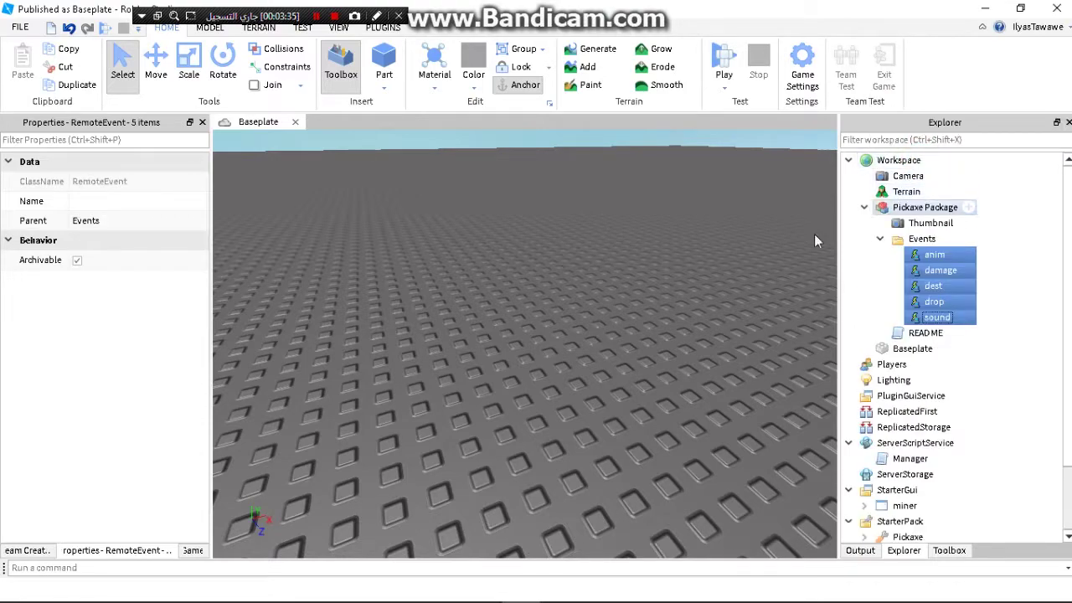
right_click_drag(740, 269, 742, 269)
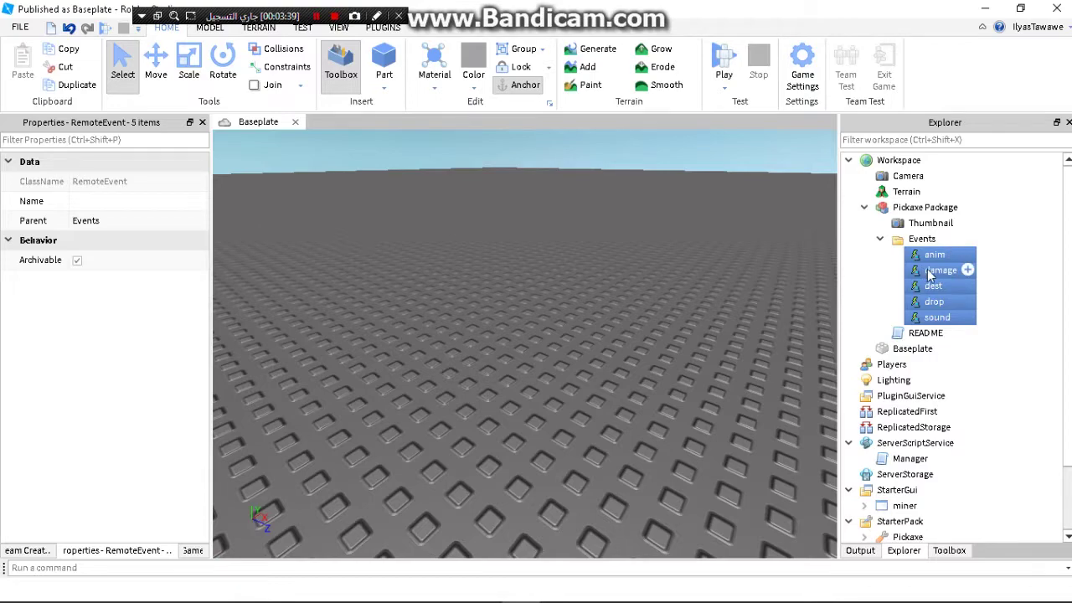
key("ctrl+x")
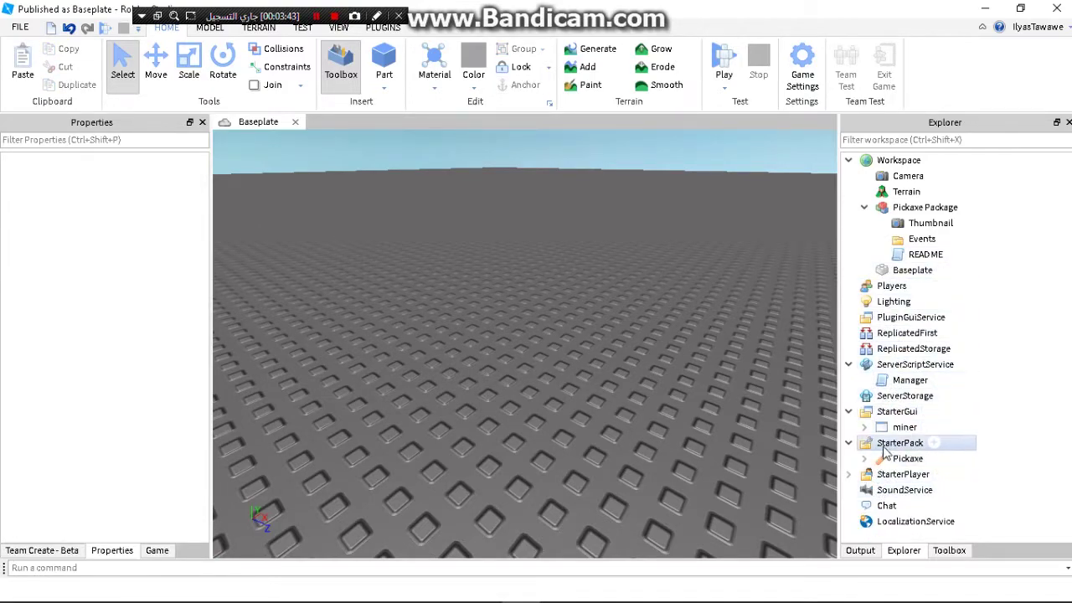
left_click(882, 337)
left_click(884, 350)
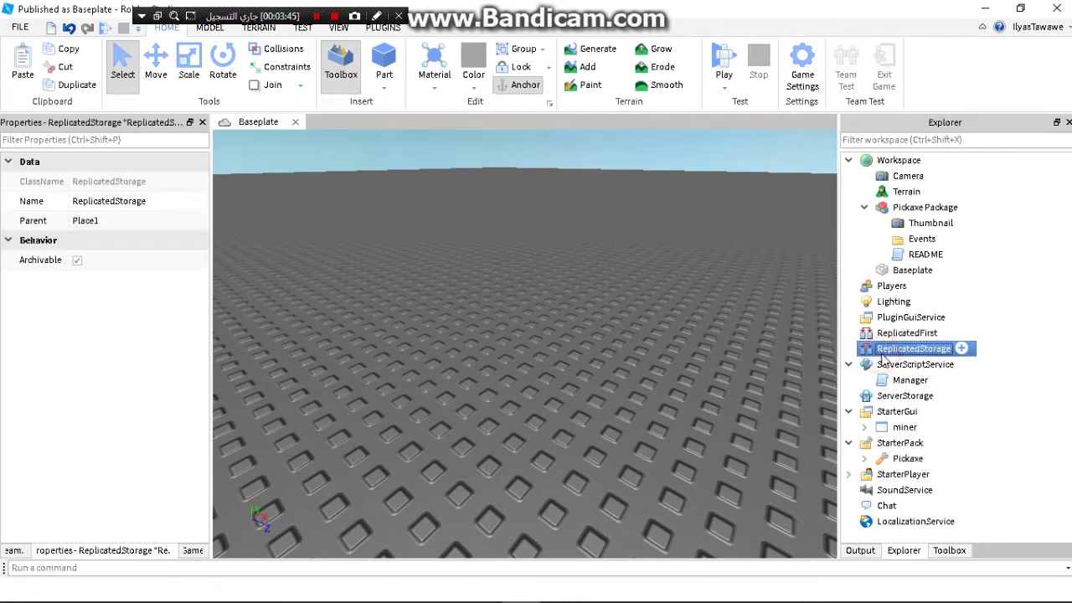
right_click(884, 354)
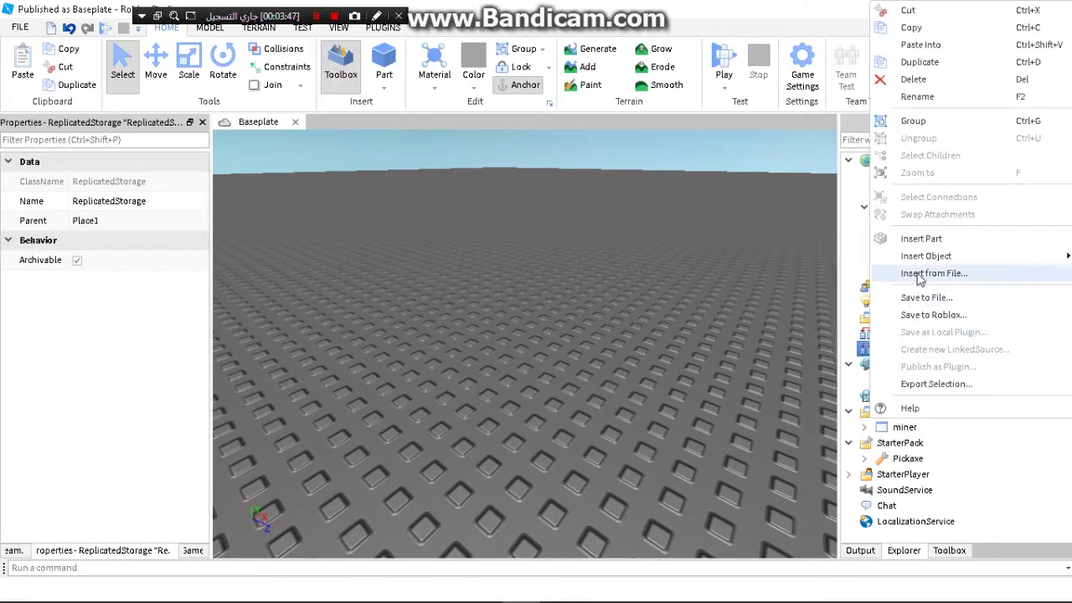
mouse_move(926, 256)
left_click(471, 268)
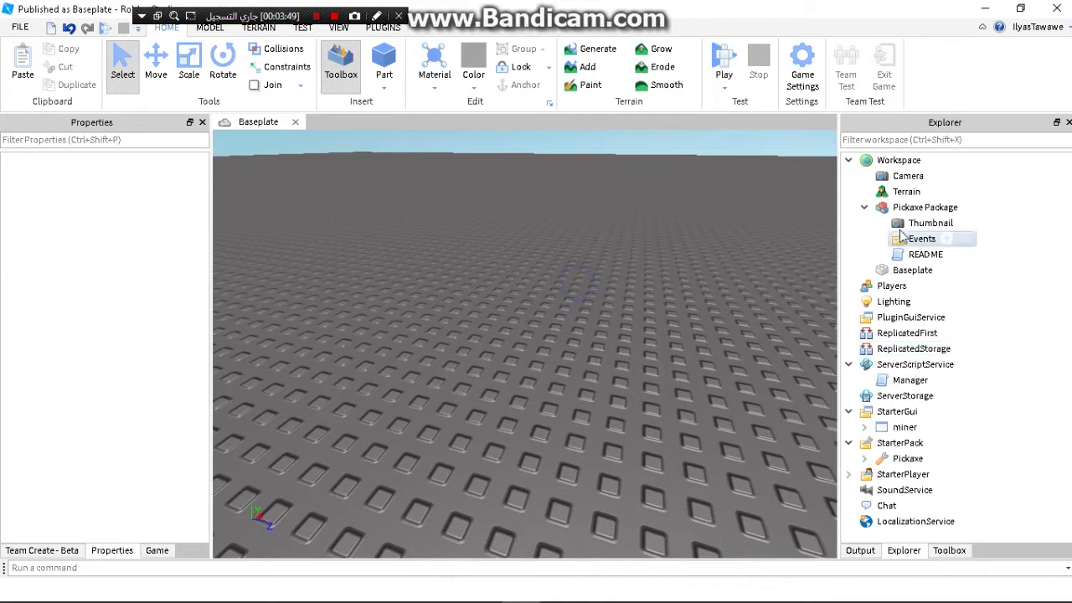
right_click_drag(704, 299, 703, 299)
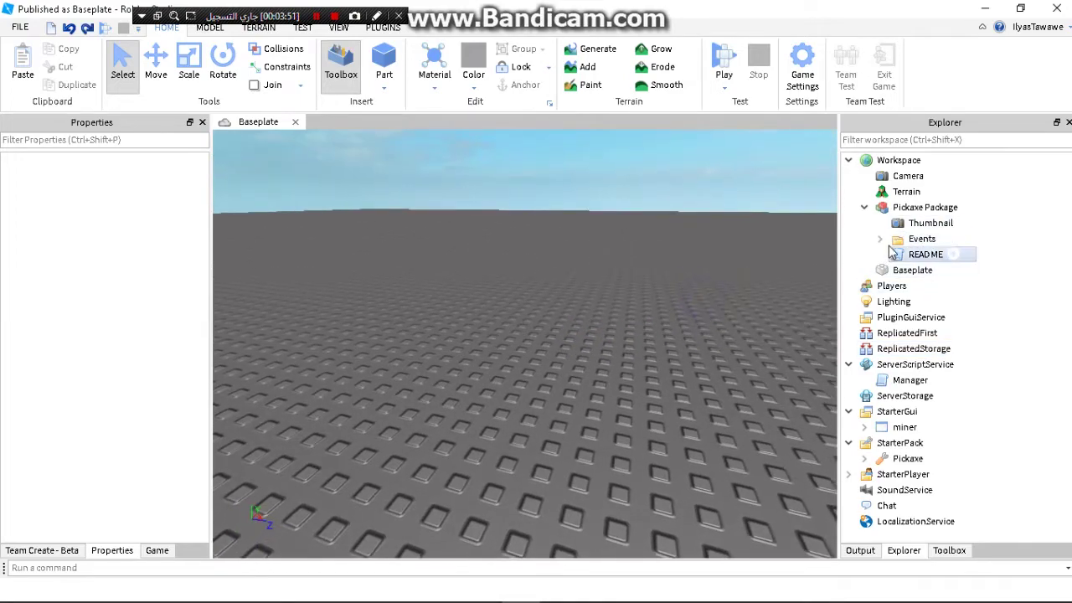
Move the whole Events folder from Pickaxe Package into ReplicatedStorage and check that its remote events came along
left_click(885, 241)
left_click(885, 240)
left_click(922, 240)
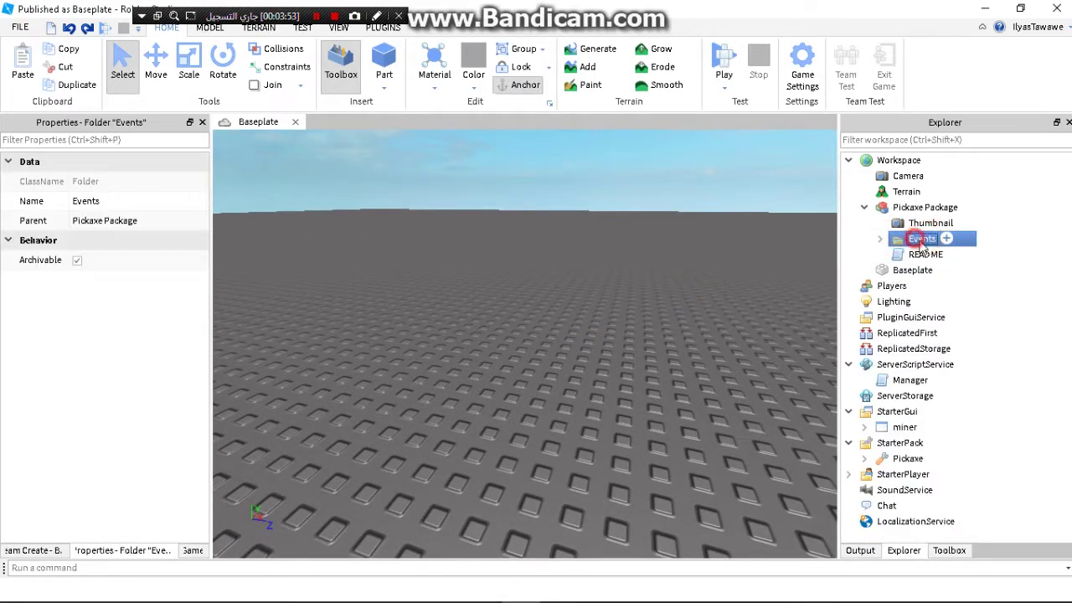
left_click_drag(921, 243, 890, 348)
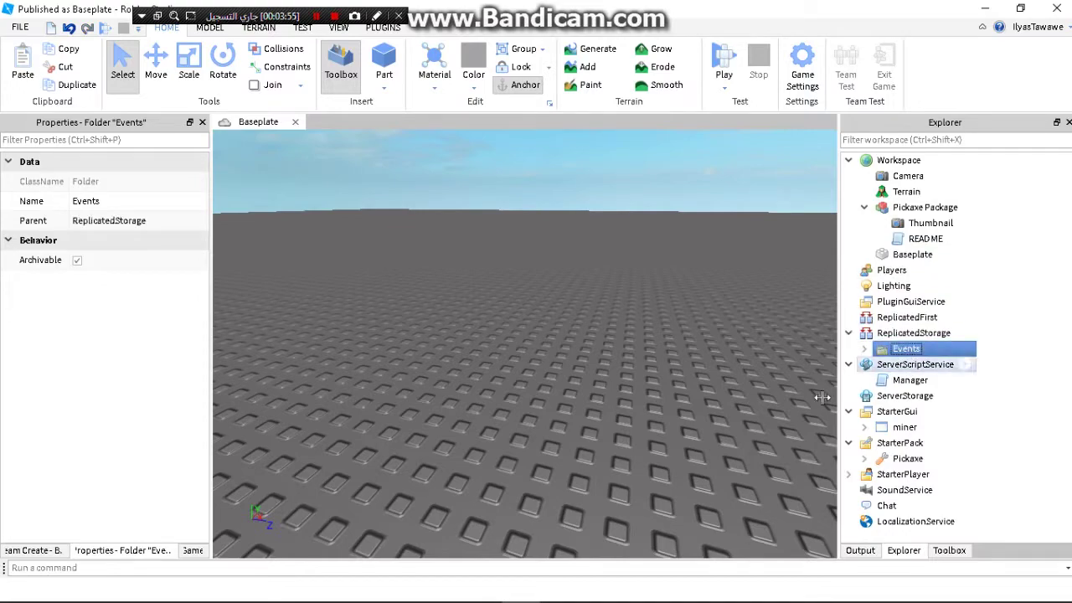
left_click(864, 349)
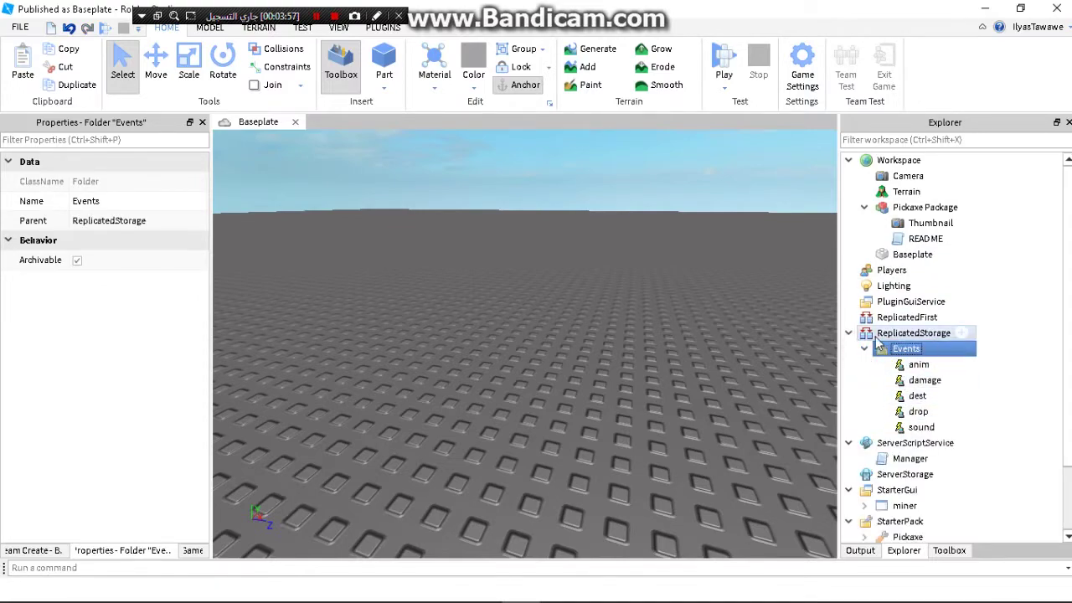
left_click(864, 348)
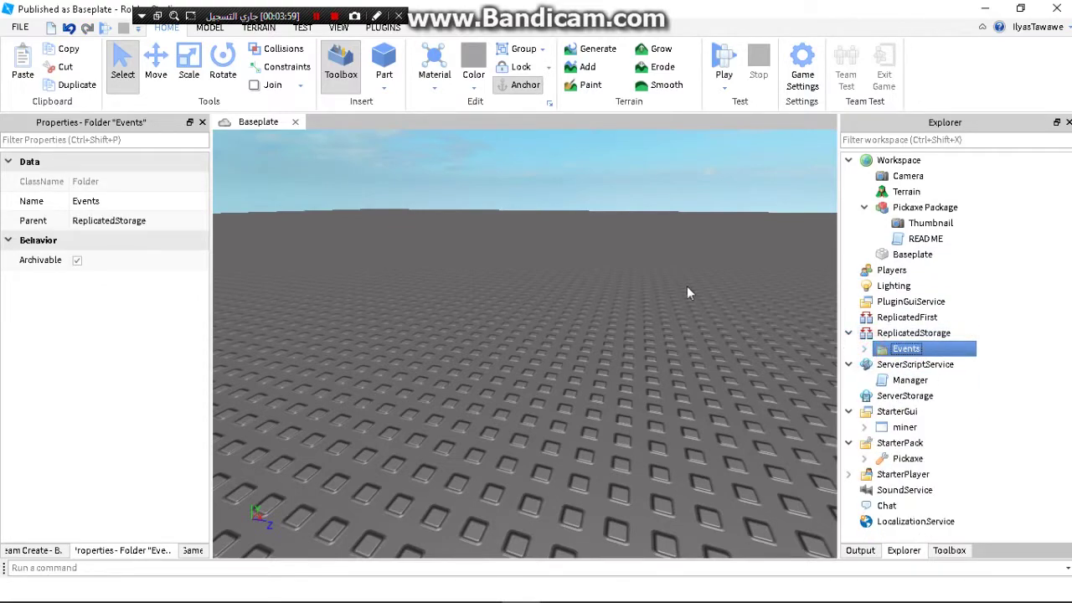
left_click(594, 281)
right_click_drag(594, 280, 618, 235)
Review the items left in Pickaxe Package, reopen the README script to check the setup guide, and close it
left_click(926, 223)
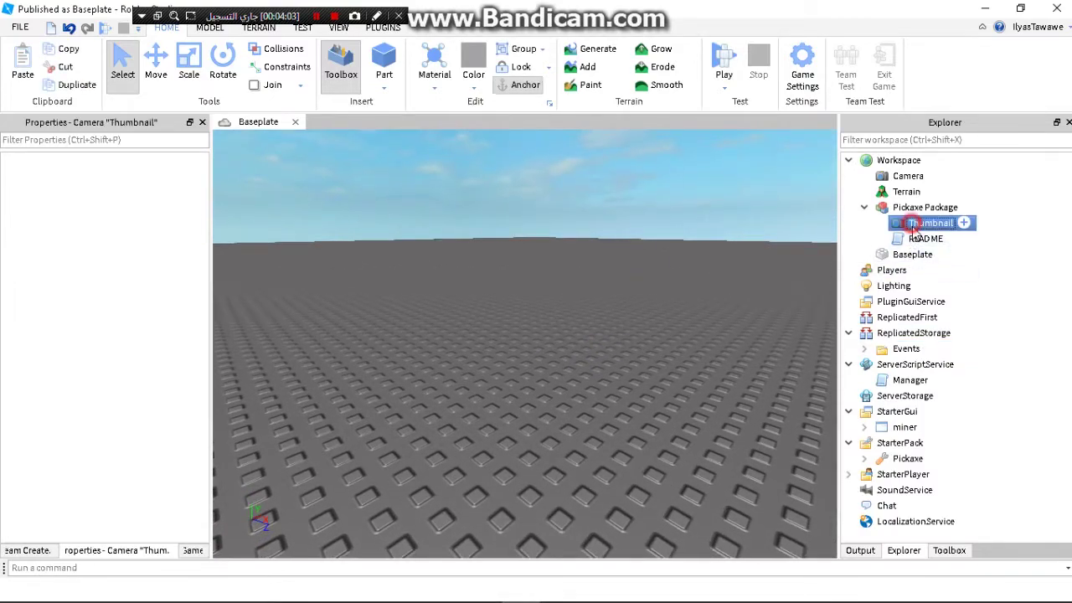
left_click(913, 241)
left_click(911, 253)
left_click(918, 240)
left_click(921, 223)
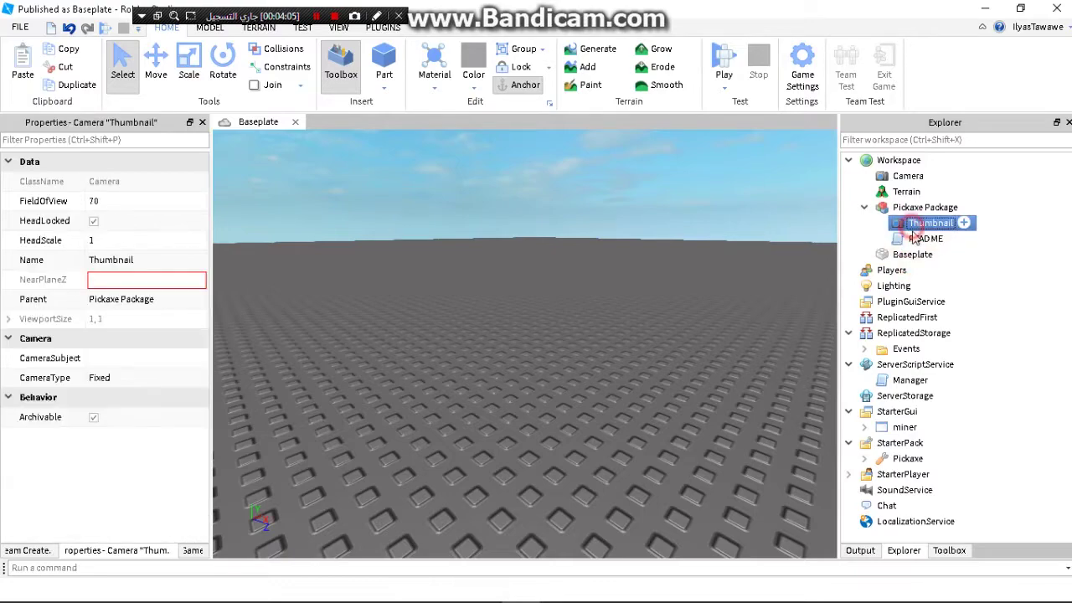
left_click(915, 239)
left_click(922, 223)
left_click(919, 208)
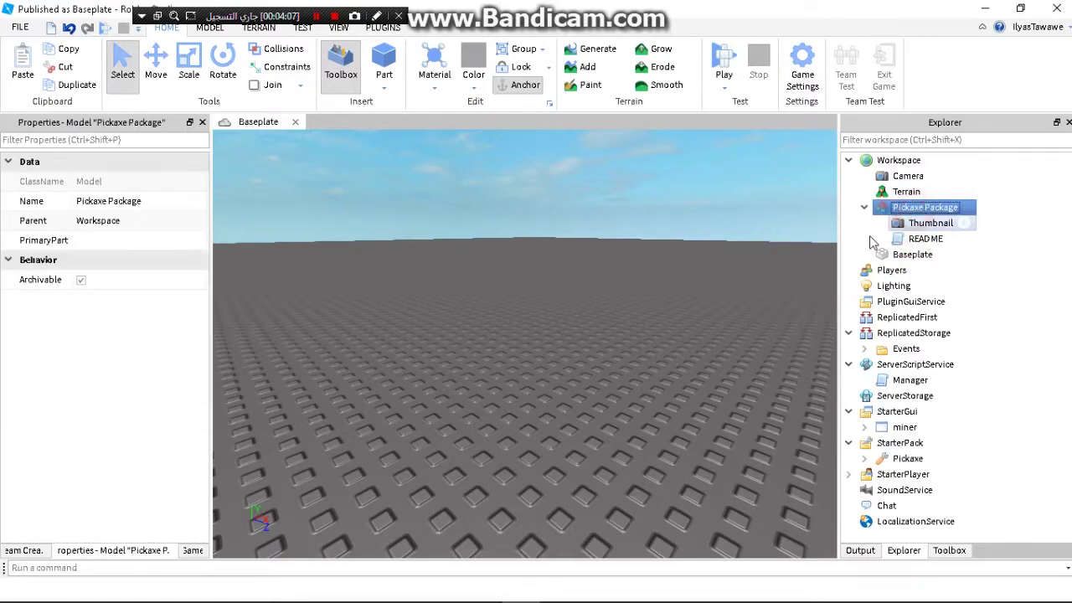
left_click(922, 241)
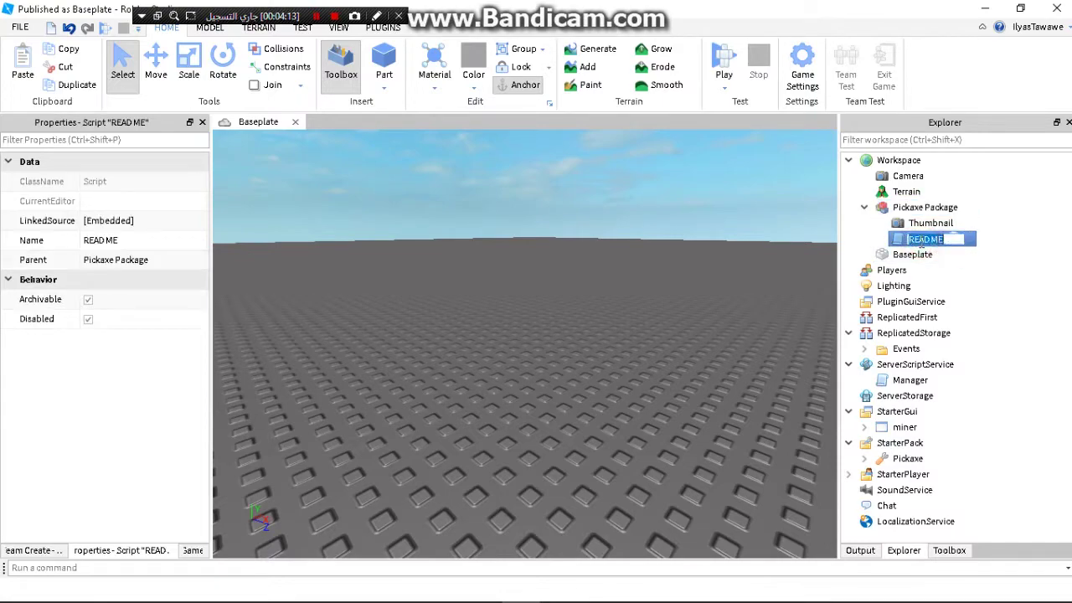
double_click(921, 240)
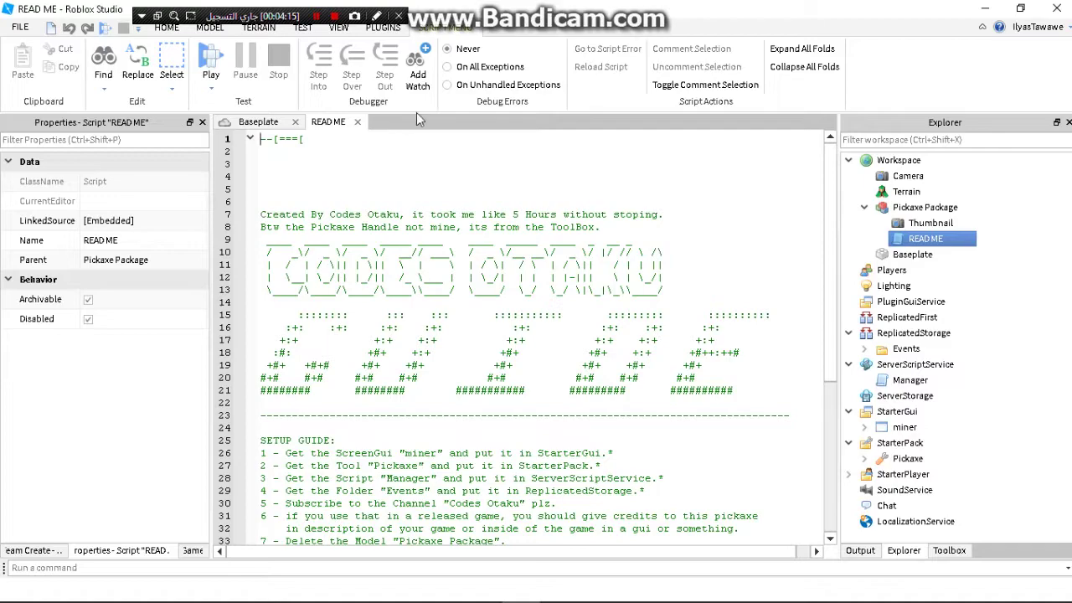
left_click(358, 122)
Delete the leftover Pickaxe Package model from Workspace
left_click(924, 208)
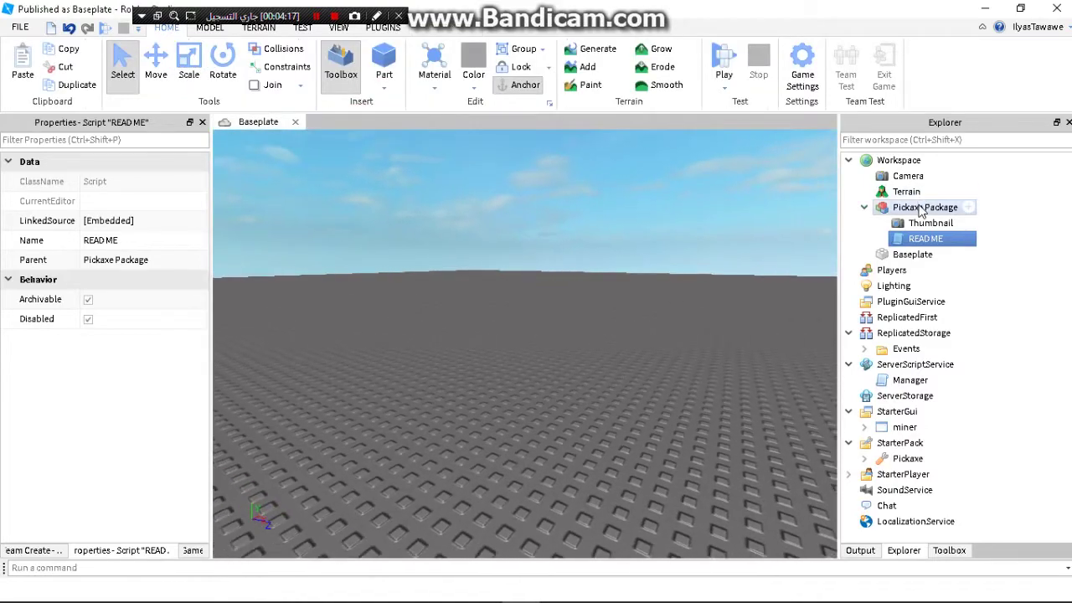
key("Delete")
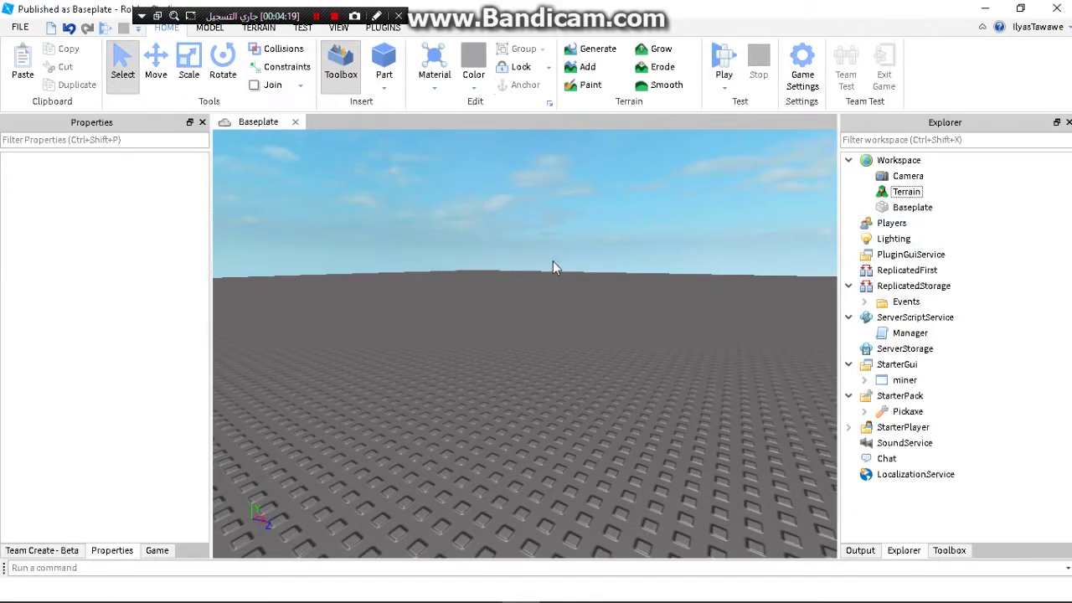
right_click_drag(553, 261, 553, 262)
scroll(553, 261, "up", 5)
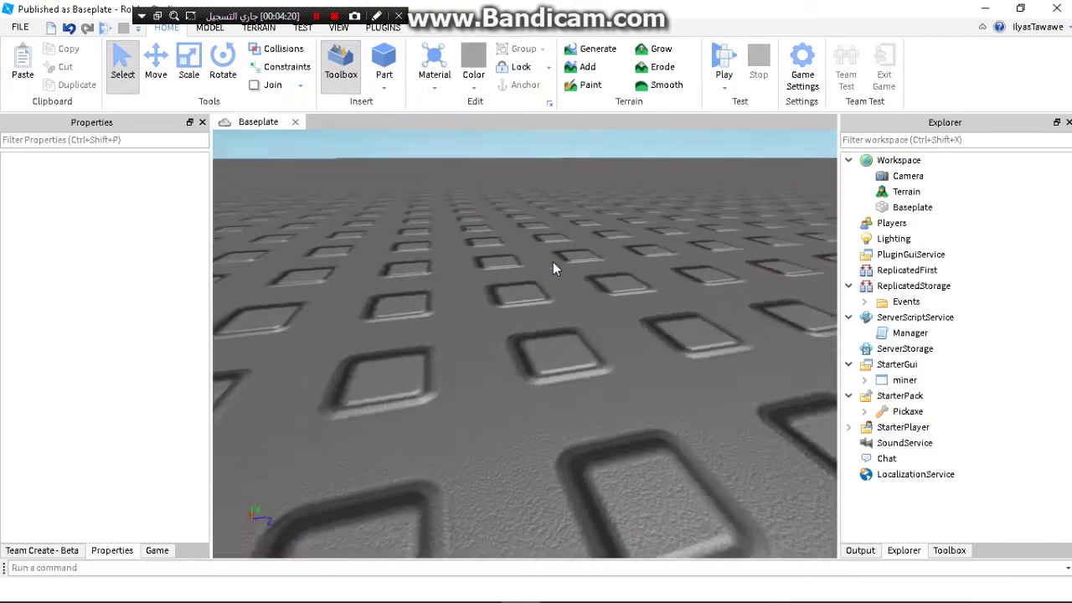
scroll(553, 268, "up", 5)
Insert an empty Model object into Workspace and name it Blocks
left_click(898, 160)
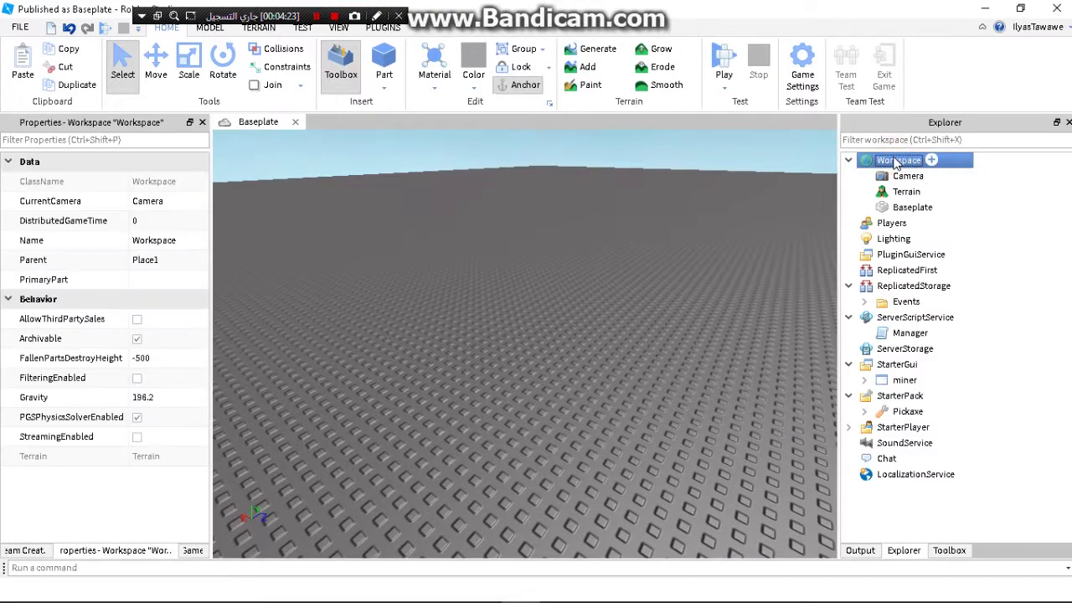
right_click(896, 163)
mouse_move(927, 415)
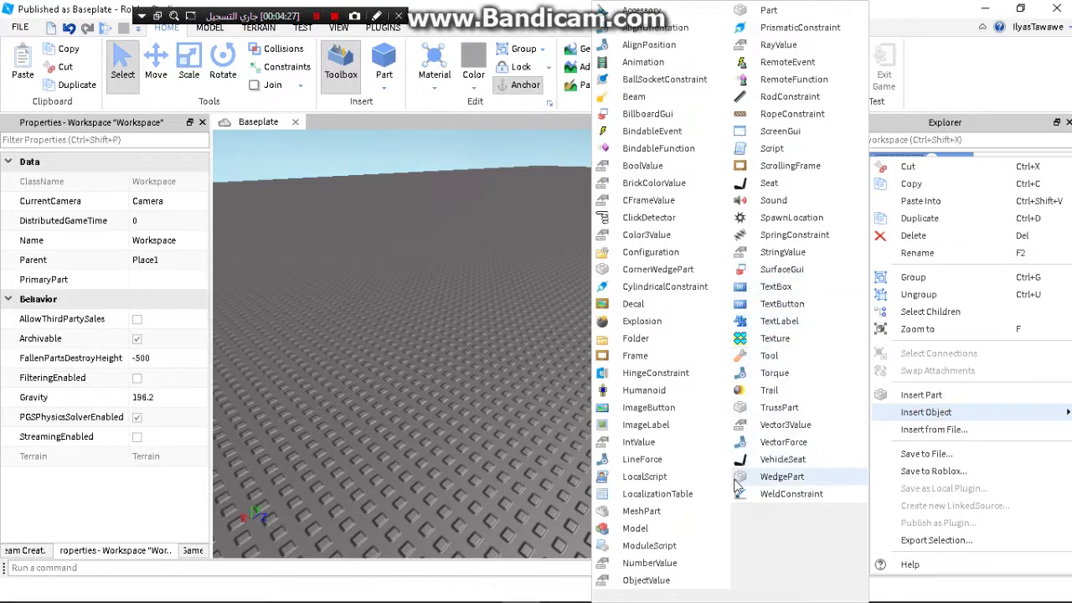
left_click(635, 528)
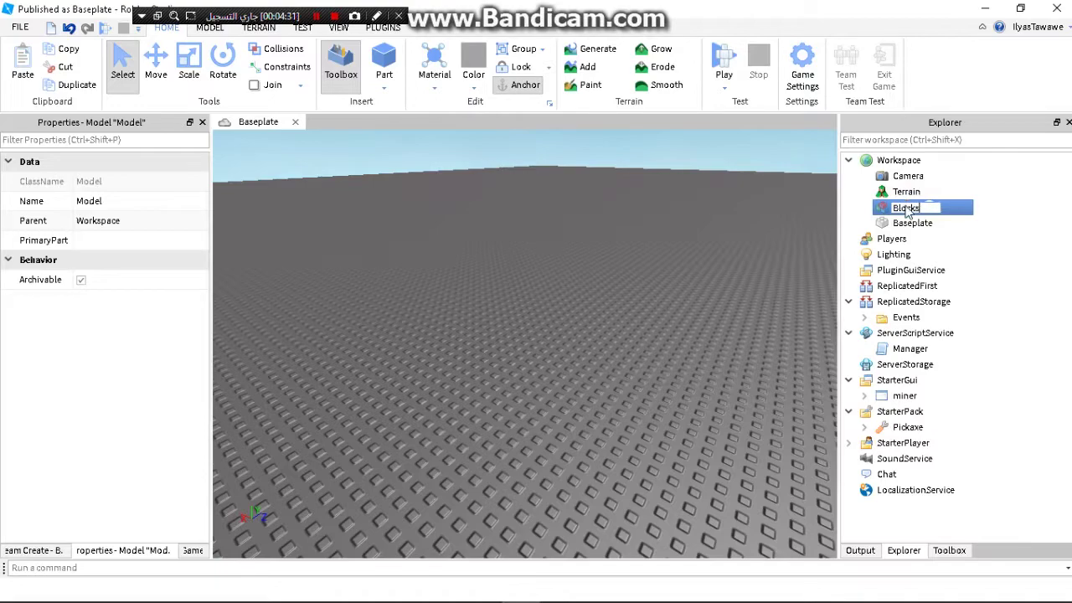
left_click(390, 279)
right_click_drag(569, 253, 574, 247)
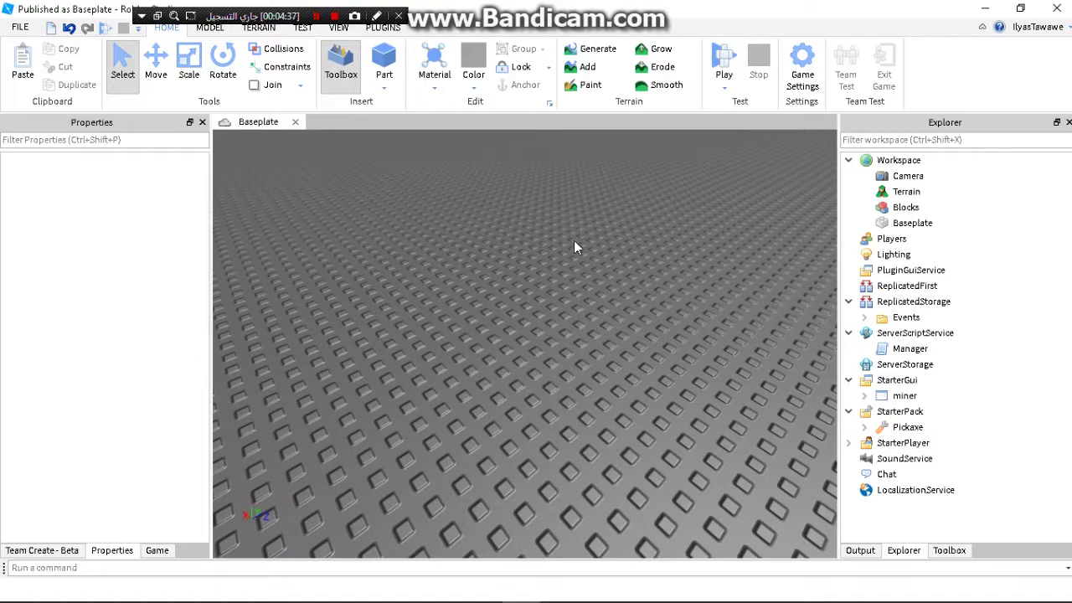
right_click_drag(465, 251, 469, 276)
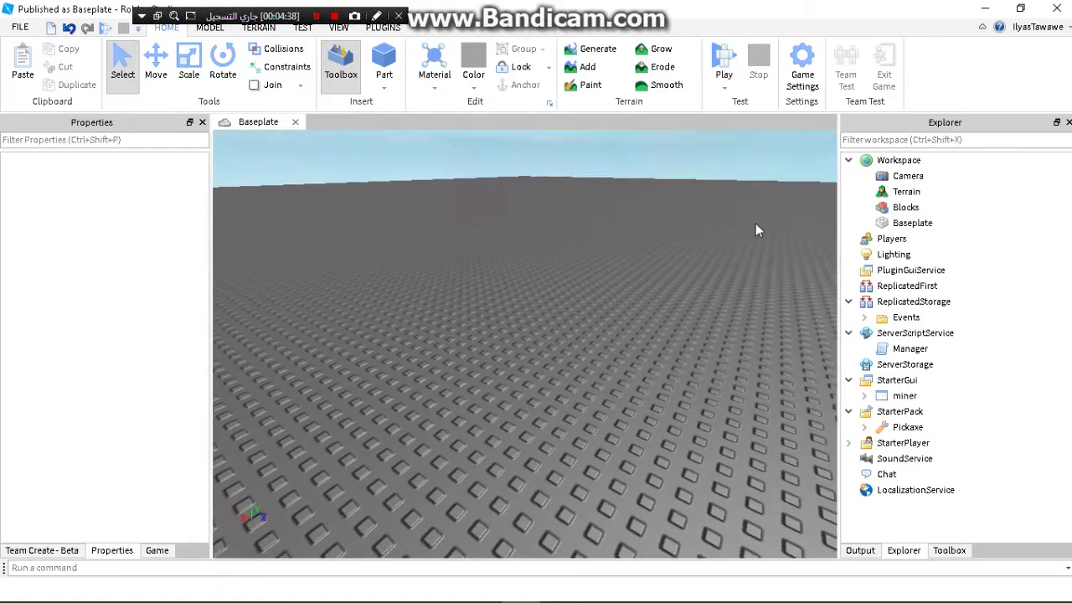
Insert a new block part onto the baseplate in Workspace
left_click(897, 209)
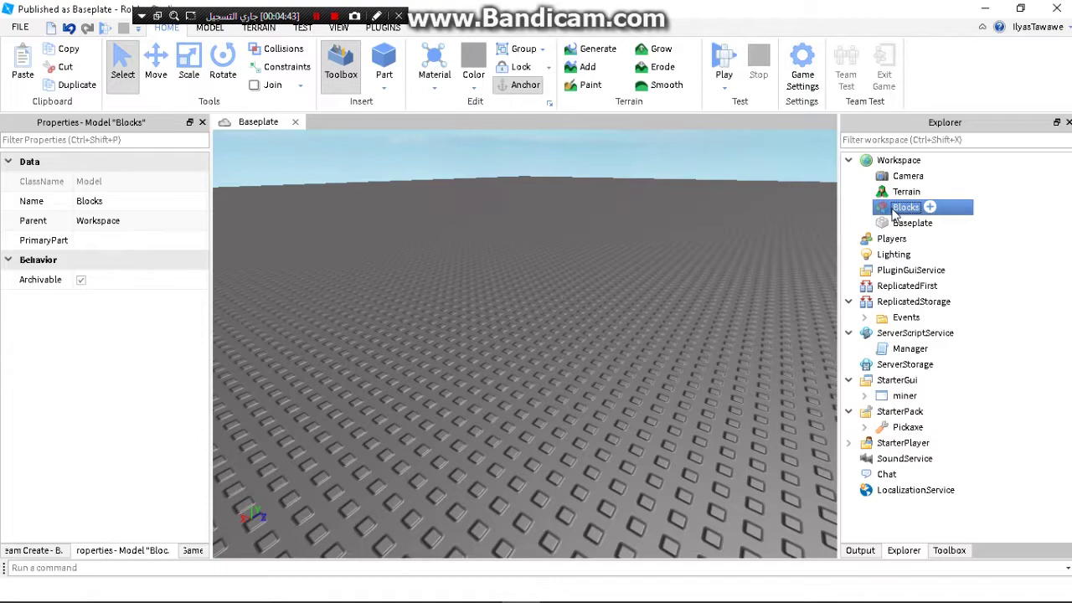
left_click(438, 262)
right_click_drag(439, 262, 439, 273)
scroll(438, 261, "down", 4)
scroll(438, 262, "up", 4)
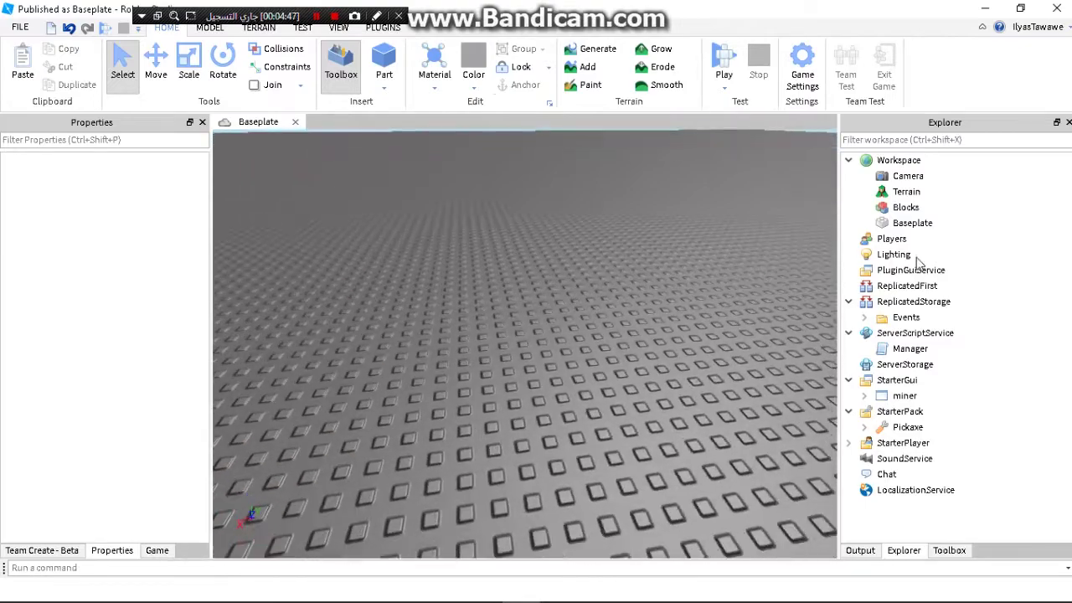
key("w")
key("s")
key("w")
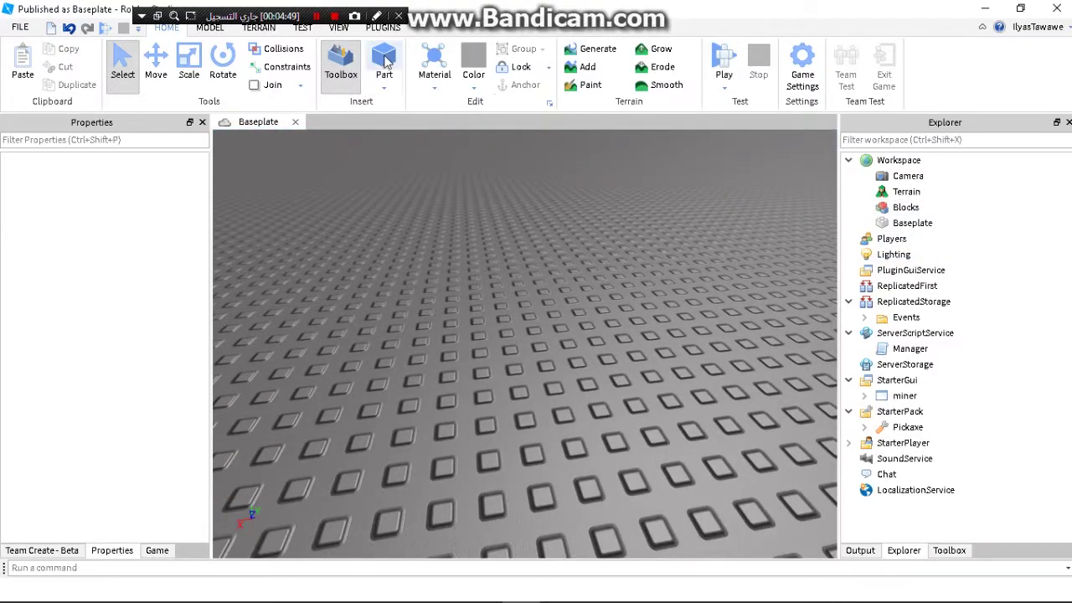
left_click(905, 207)
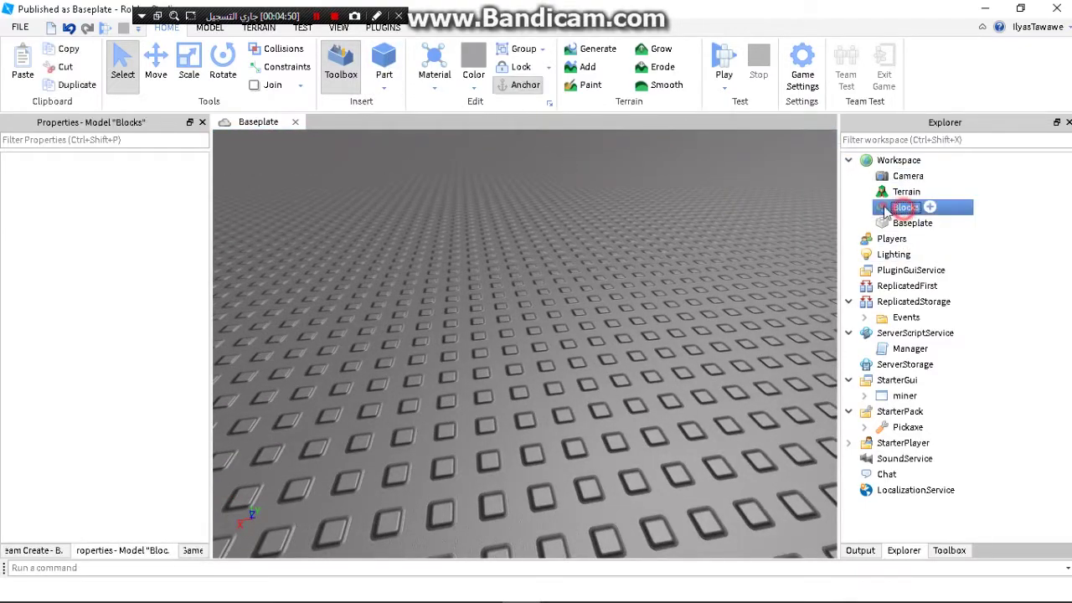
left_click(383, 55)
right_click_drag(563, 316, 562, 316)
key("s")
Scale the new part into a cube by extending its short side and raising its height
left_click(192, 76)
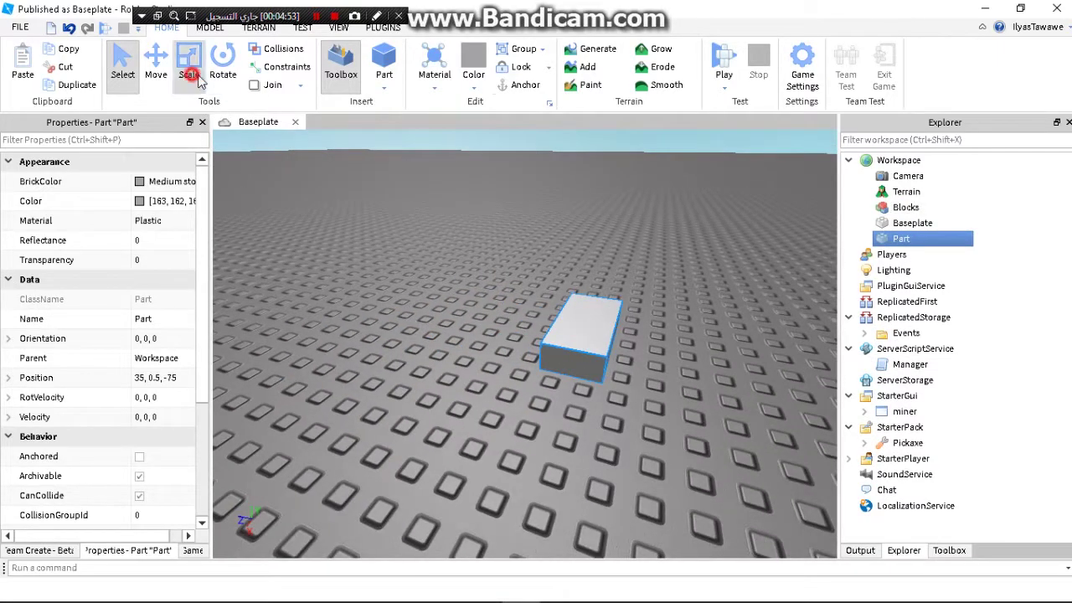
right_click_drag(641, 313, 641, 313)
left_click_drag(466, 328, 515, 339)
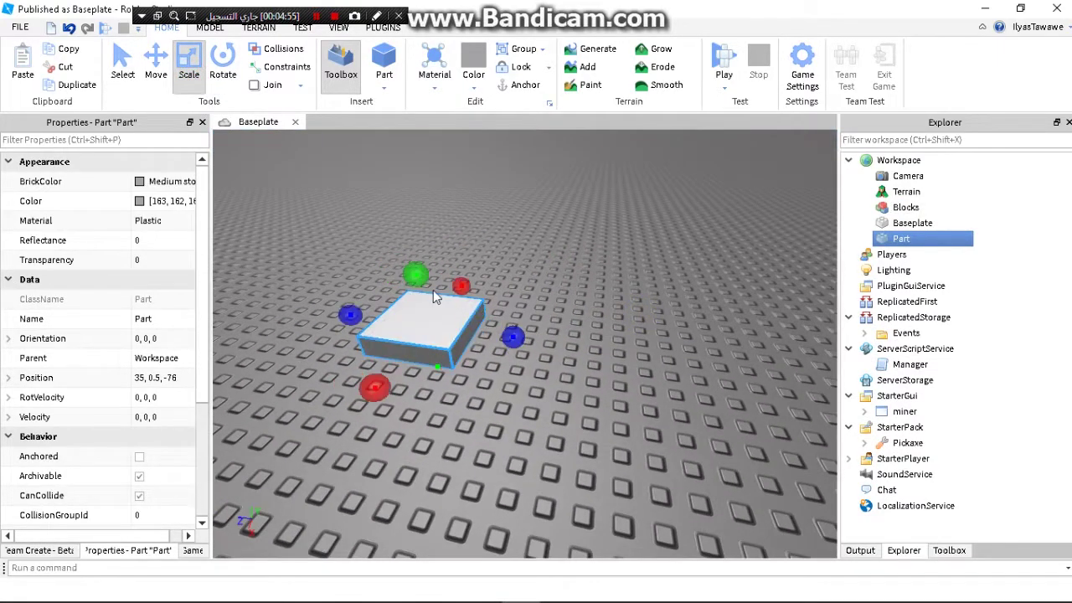
left_click_drag(419, 273, 423, 197)
scroll(432, 243, "up", 3)
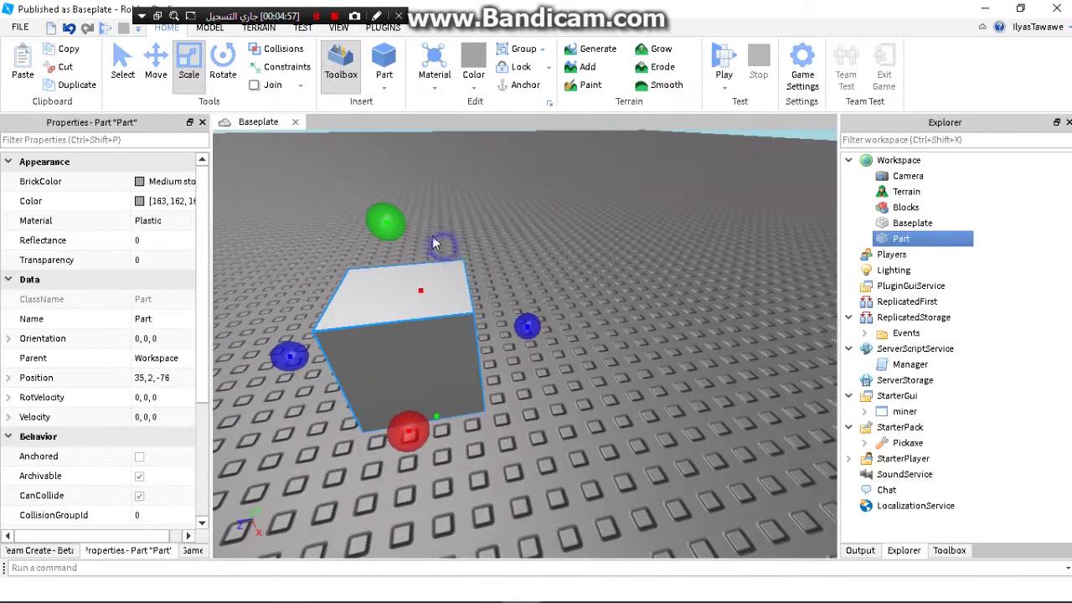
key("ctrl+2")
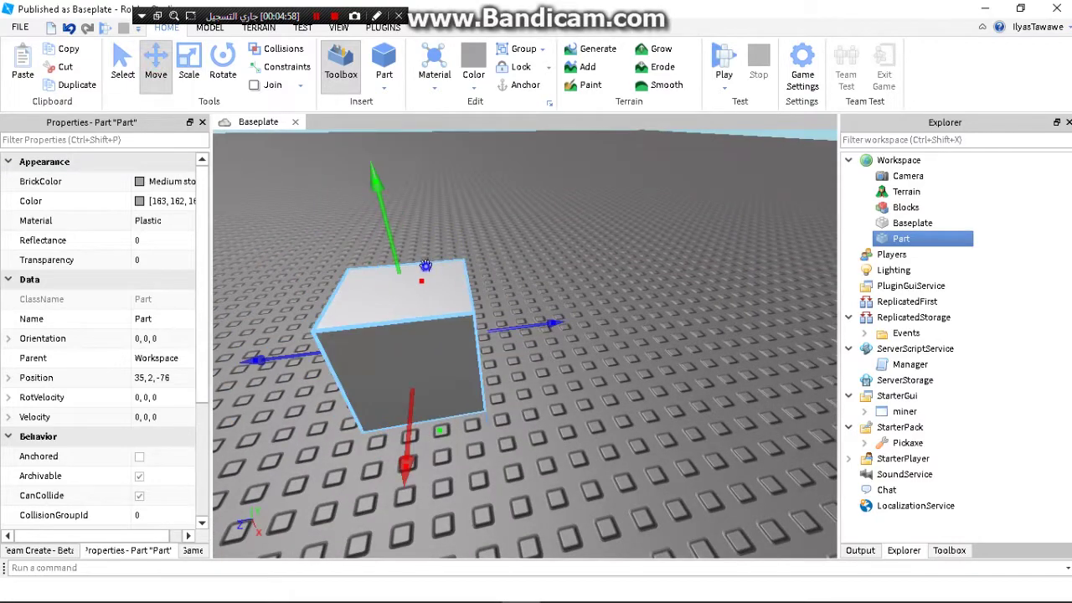
right_click_drag(426, 265, 425, 266)
key("ctrl+d")
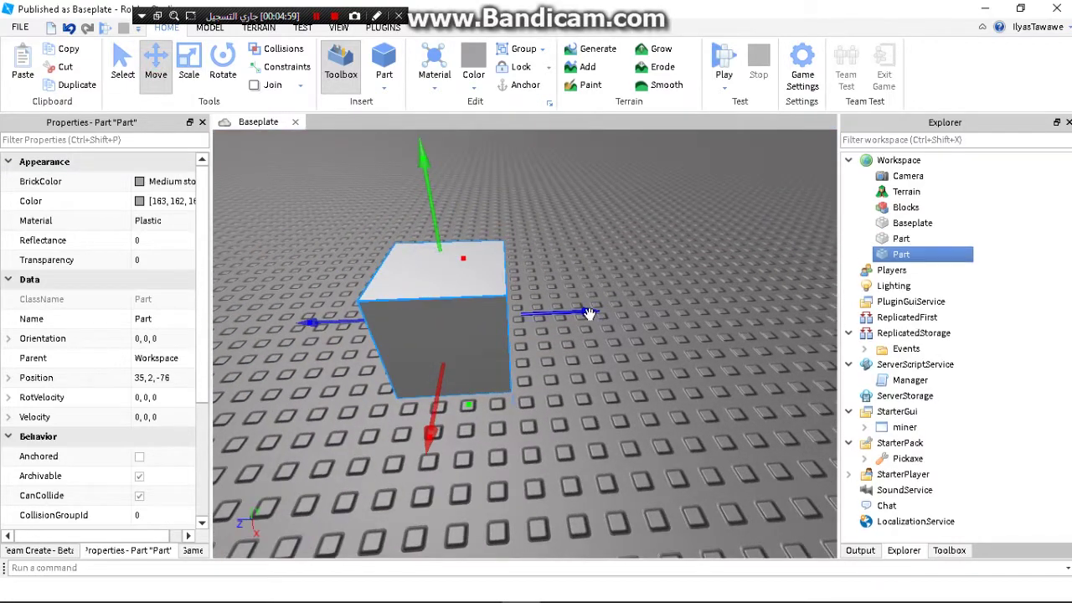
left_click_drag(590, 313, 582, 313)
key("Delete")
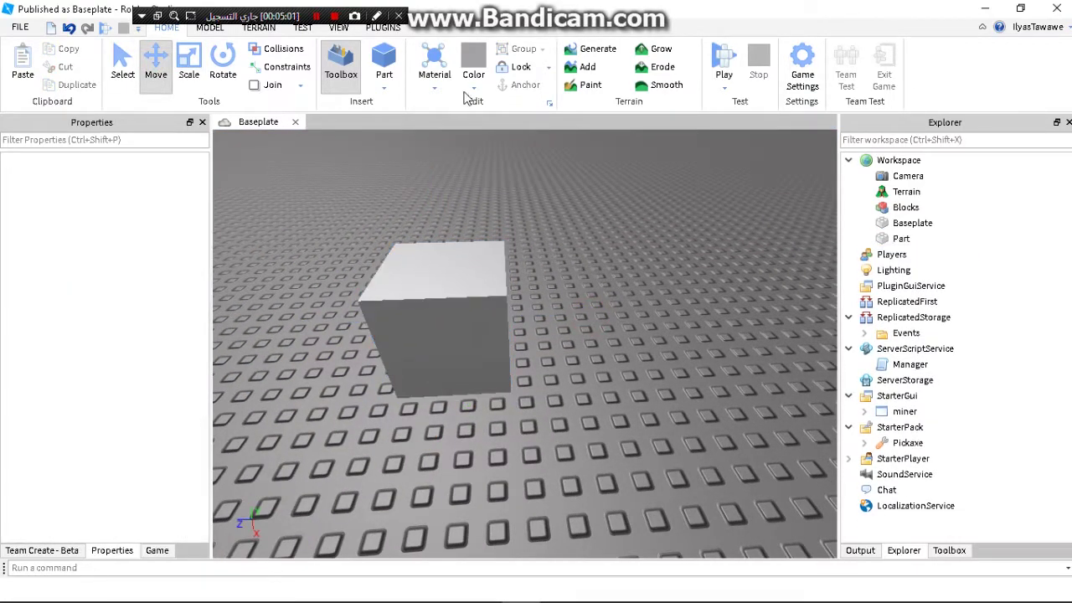
Apply the Slate material and the dark stone colour (99, 95, 98) to the cube
left_click(434, 84)
left_click(446, 155)
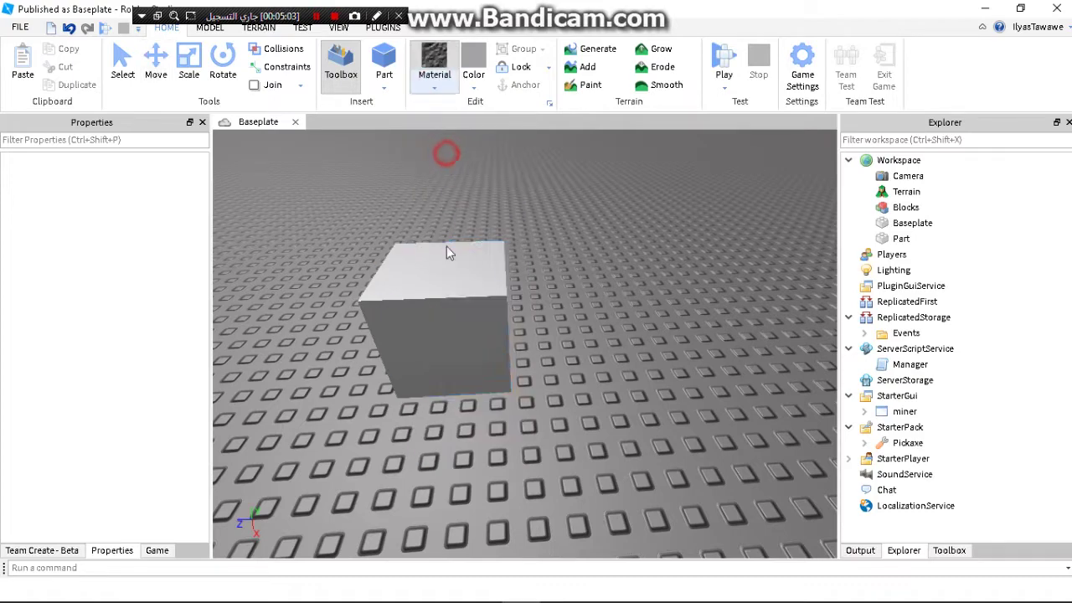
left_click(445, 322)
left_click(475, 87)
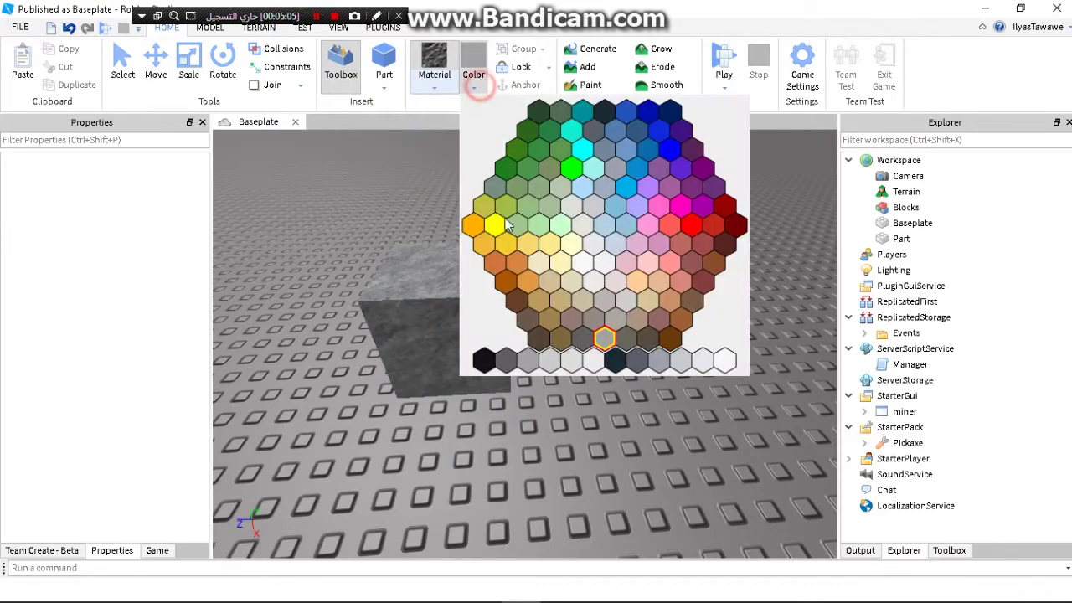
left_click(531, 366)
left_click(124, 72)
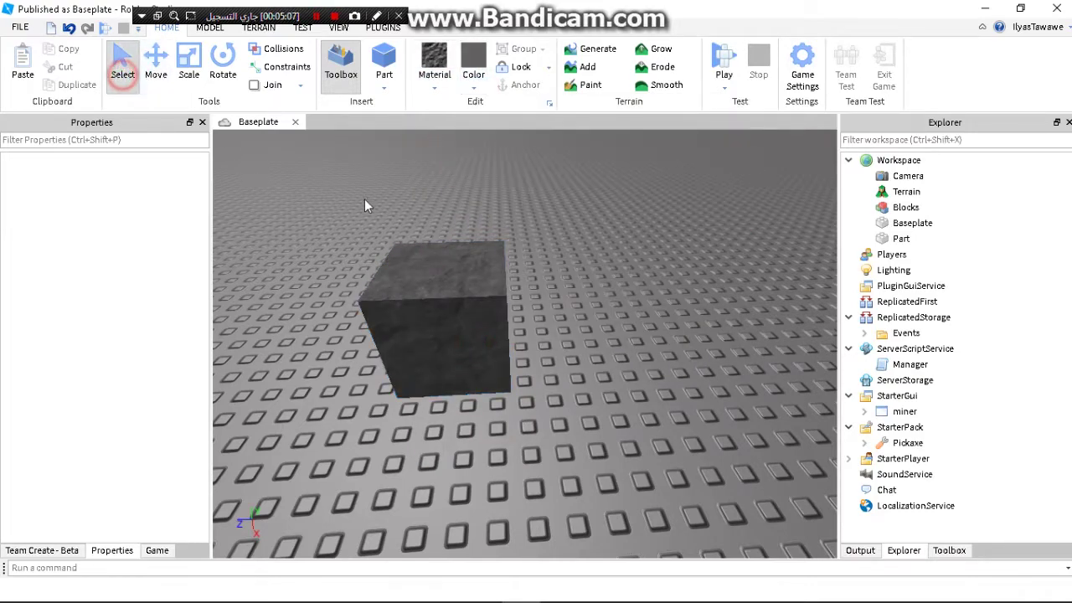
Rename the cube part as Stone and move it into the Blocks model
right_click_drag(382, 224, 568, 338)
key("w")
left_click(620, 348)
key("d")
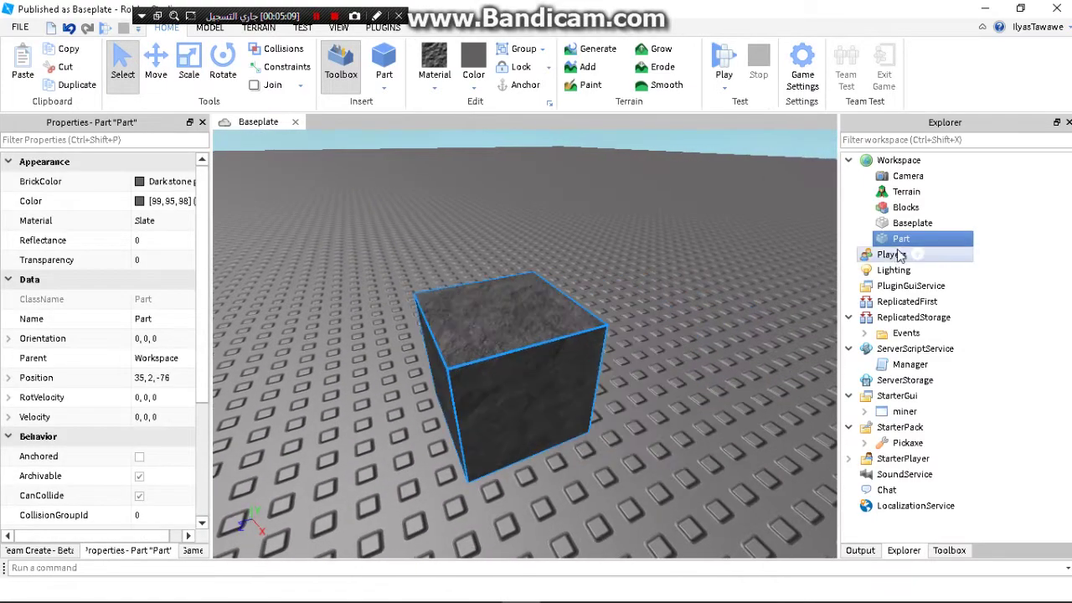
left_click(902, 240)
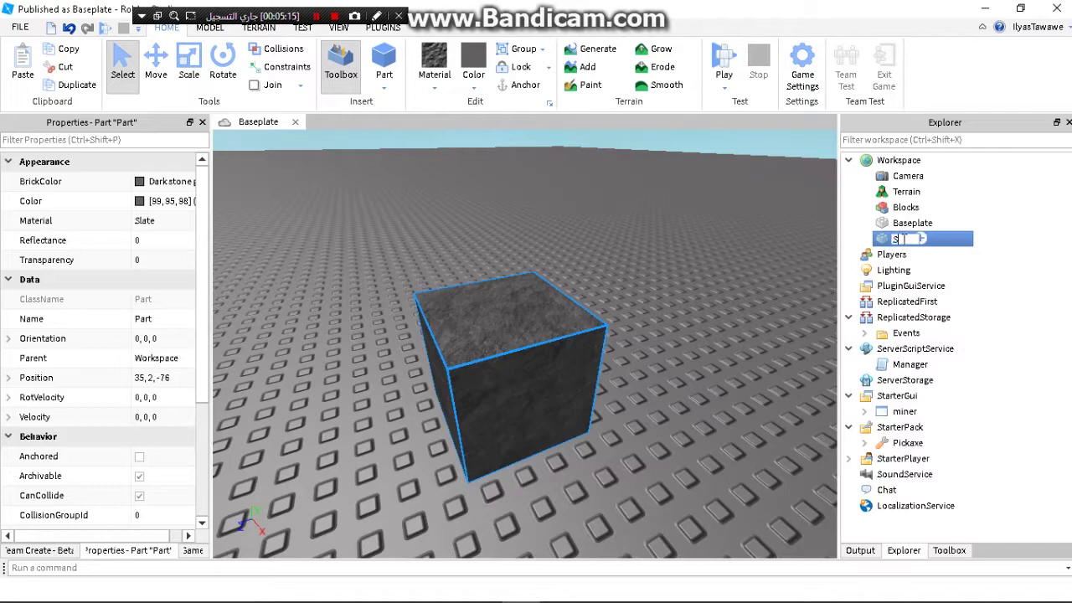
right_click_drag(591, 270, 592, 271)
left_click_drag(899, 241, 905, 208)
Insert an IntValue object into the Stone part
right_click(918, 226)
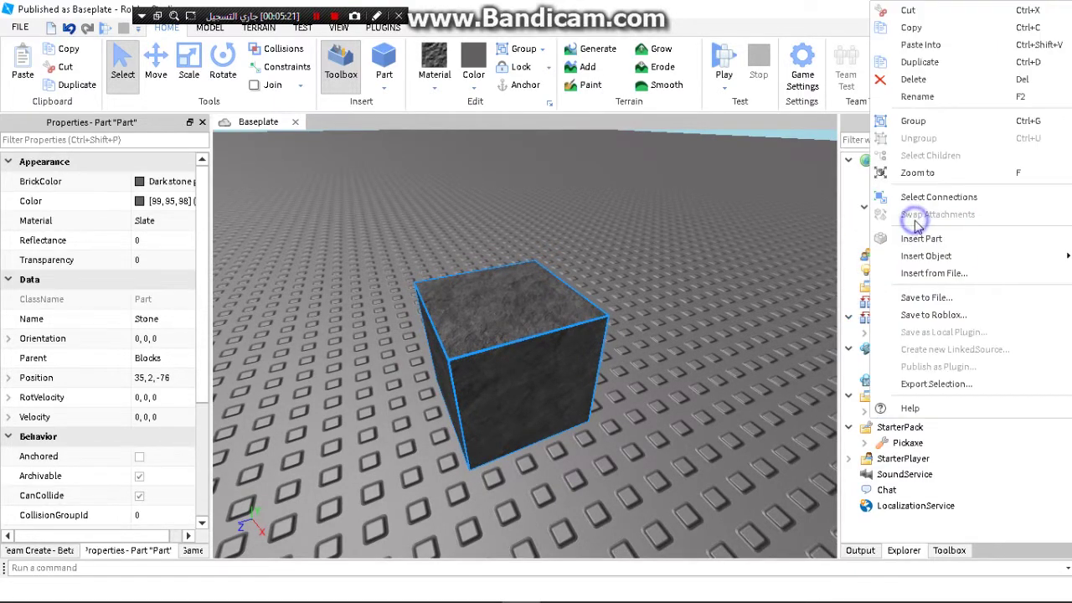
mouse_move(918, 260)
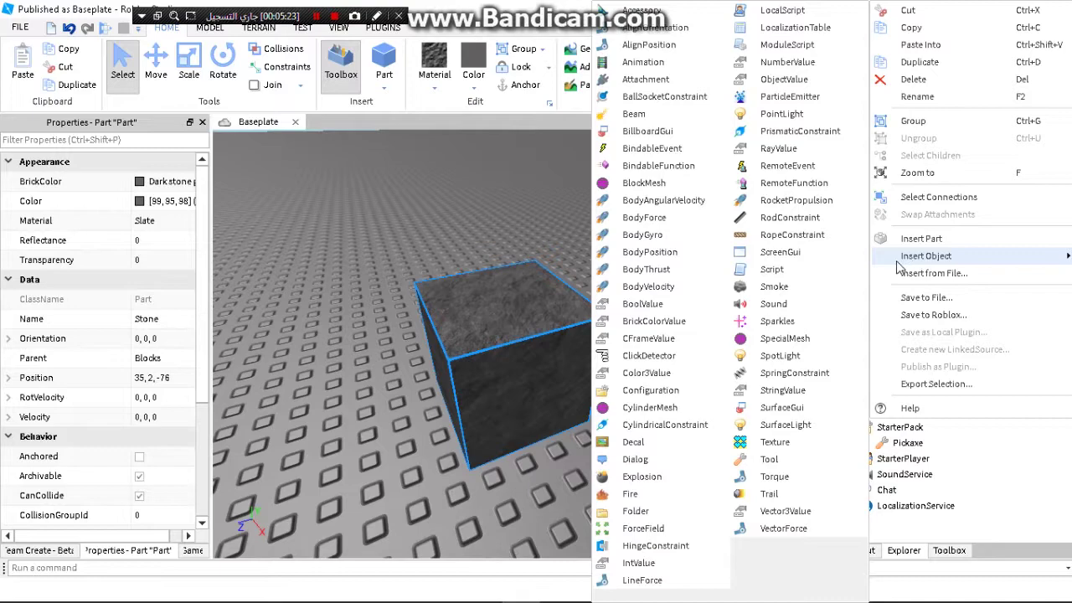
left_click(540, 201)
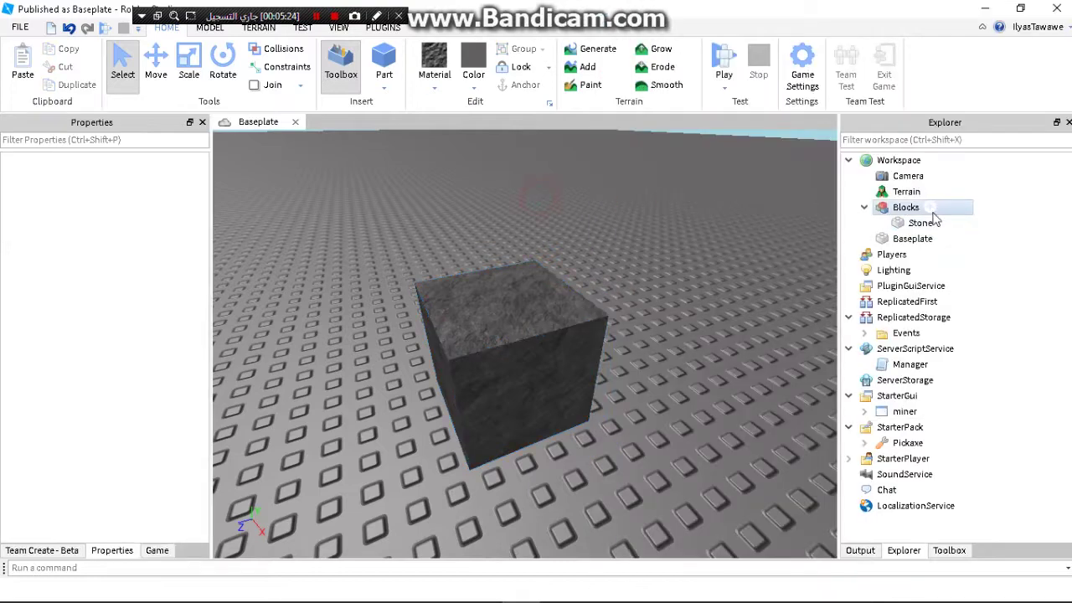
right_click(916, 226)
mouse_move(913, 256)
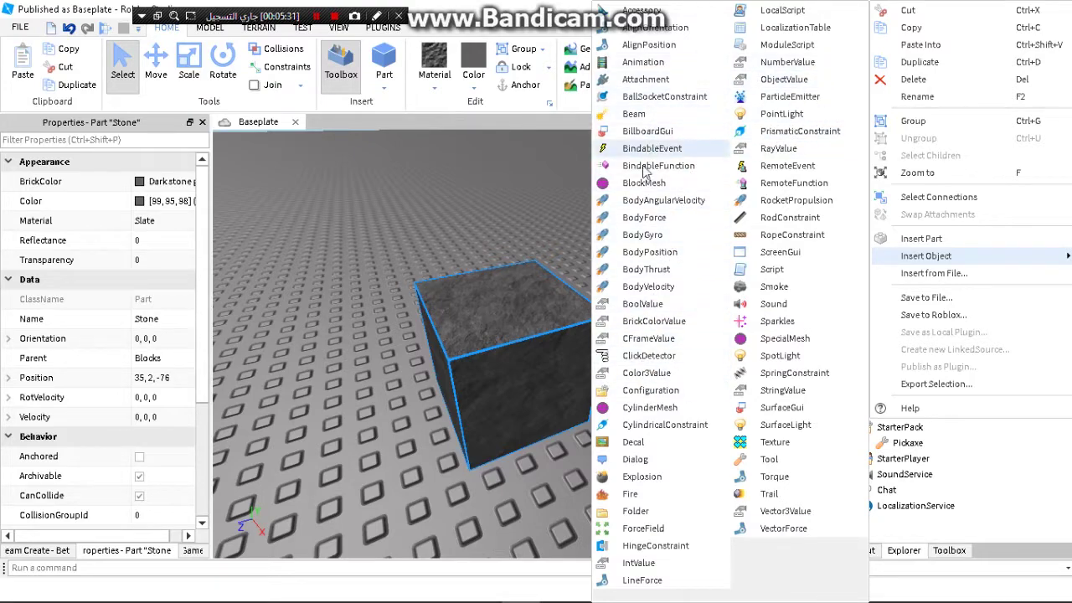
left_click(662, 564)
Open the Pickaxe's core script and look up the string assigned to DurabilityName
left_click(934, 240)
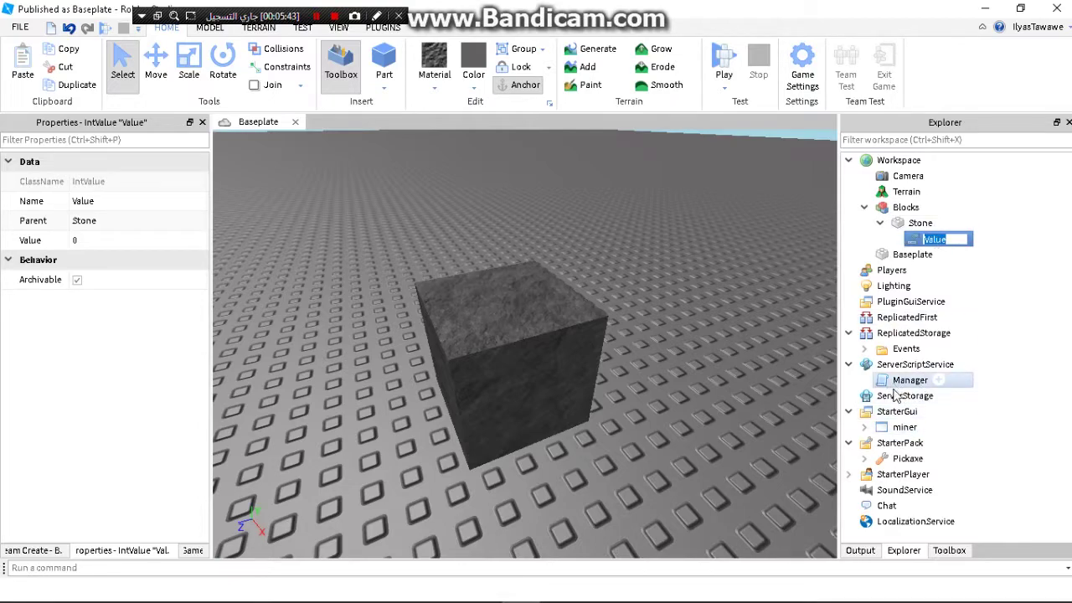
left_click(864, 459)
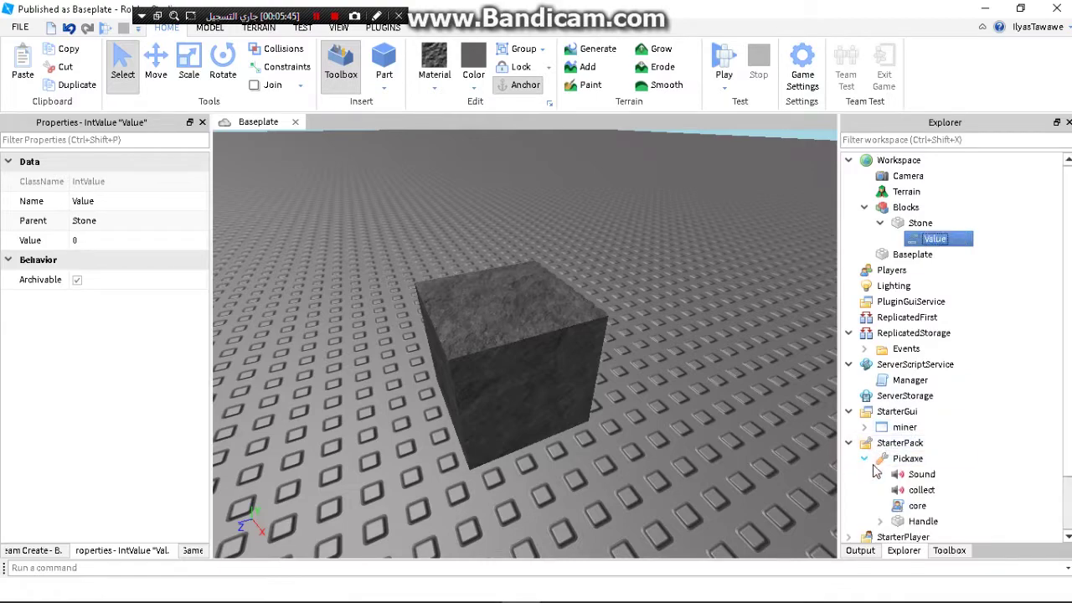
double_click(915, 506)
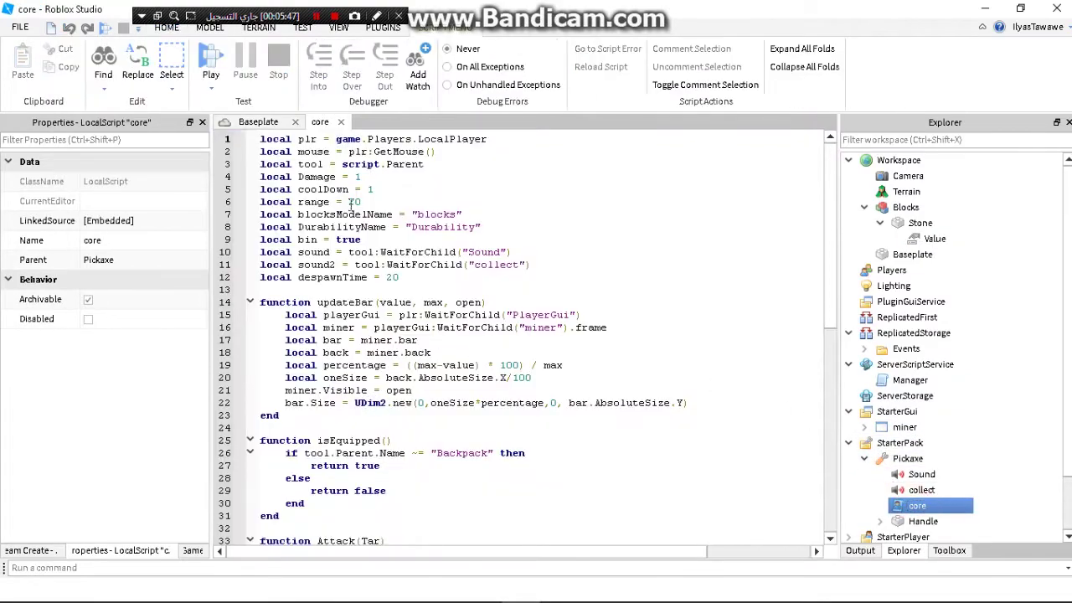
left_click_drag(479, 229, 418, 228)
left_click(473, 230)
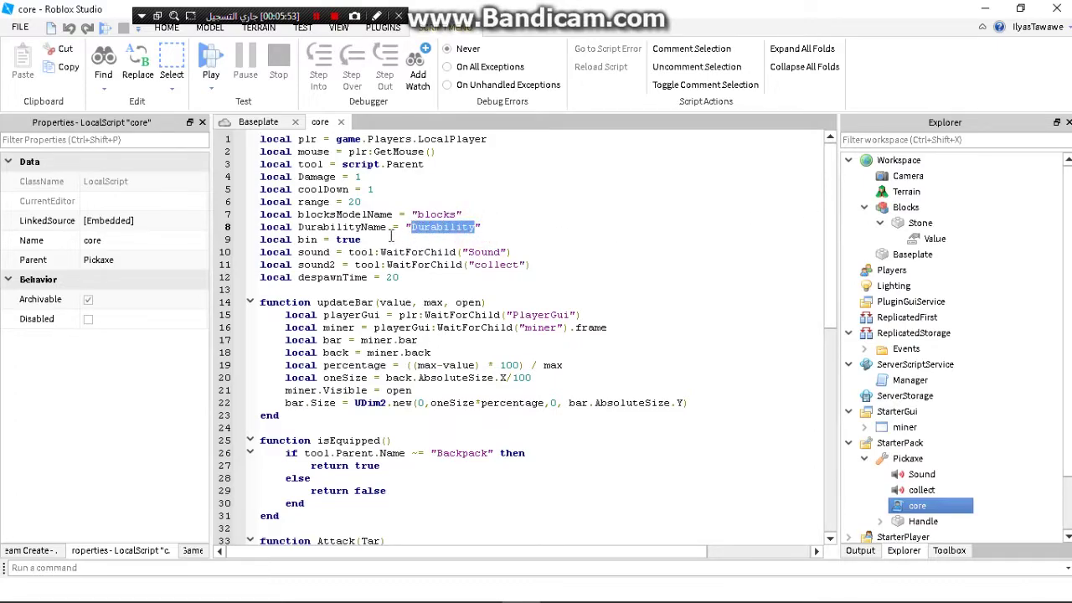
Rename the IntValue inside Stone as Durability and close the core script
left_click(930, 239)
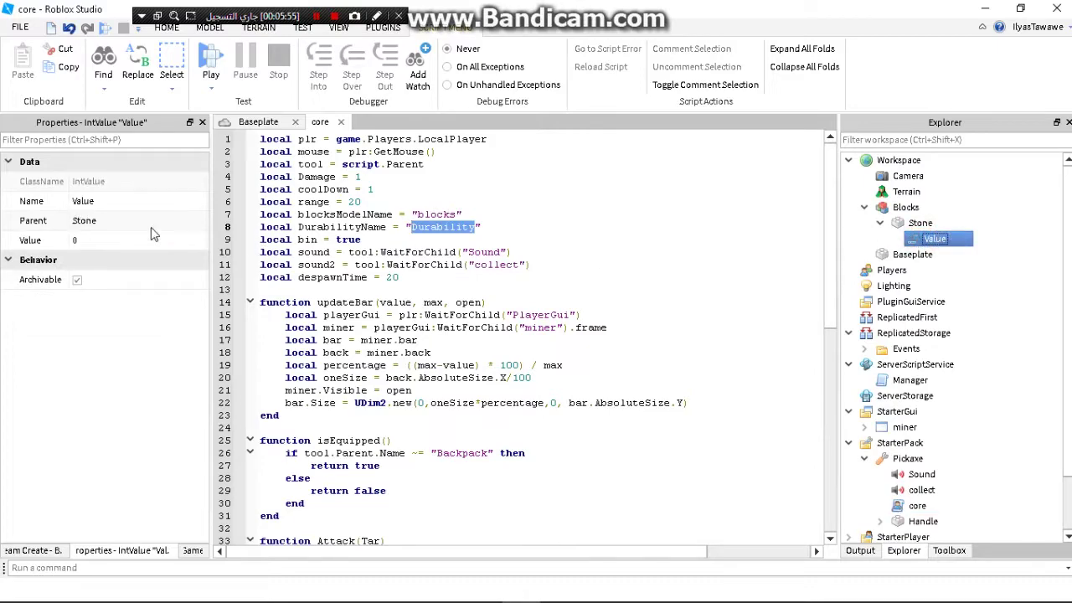
left_click(947, 240)
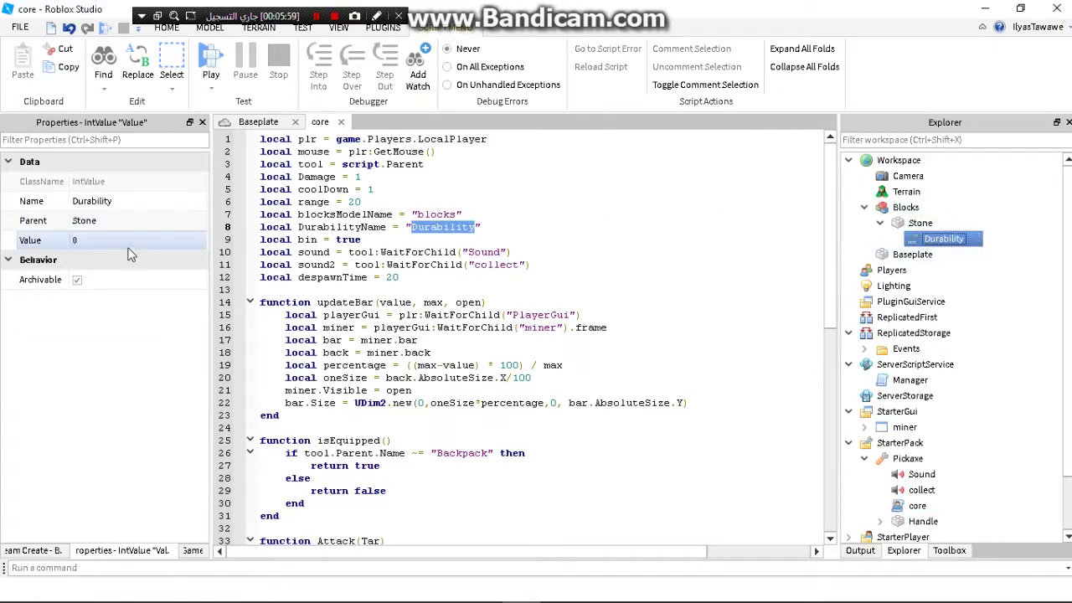
left_click(340, 122)
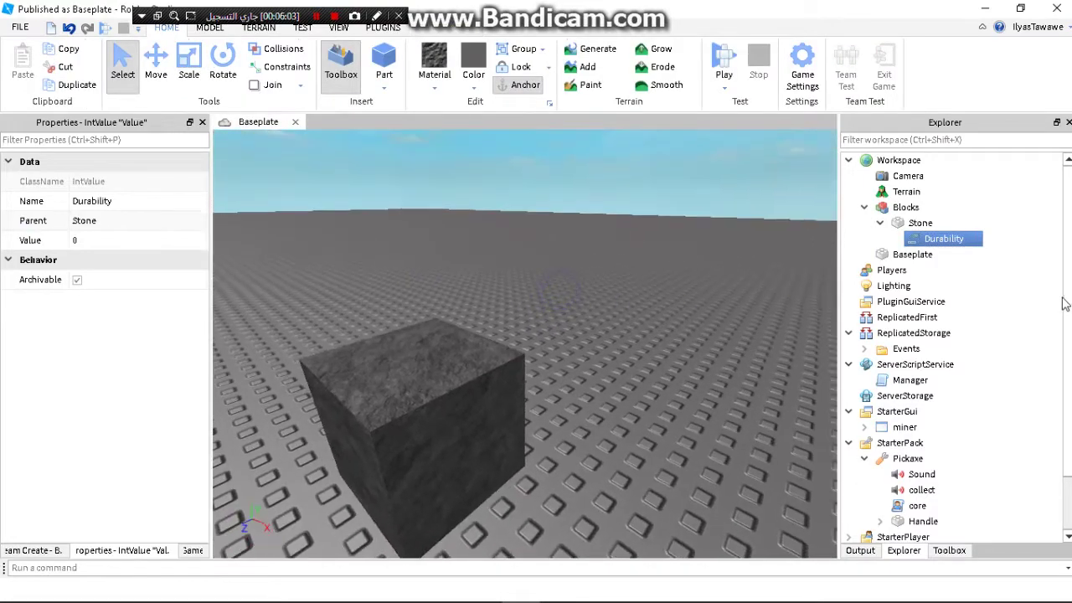
Duplicate the Durability value inside Stone and rename the copy as MaxDurability
right_click(946, 241)
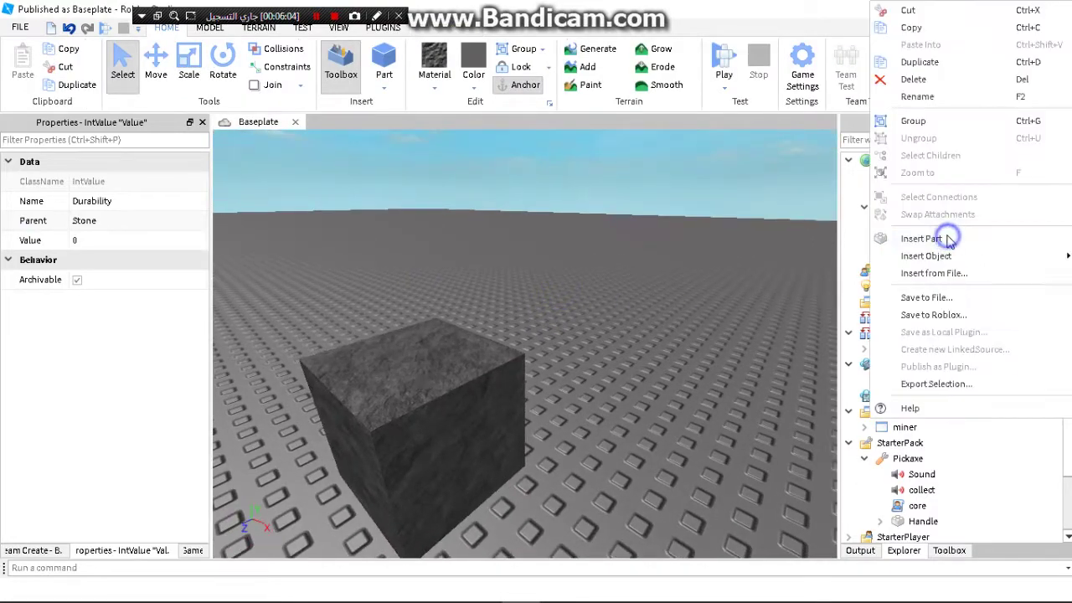
left_click(934, 63)
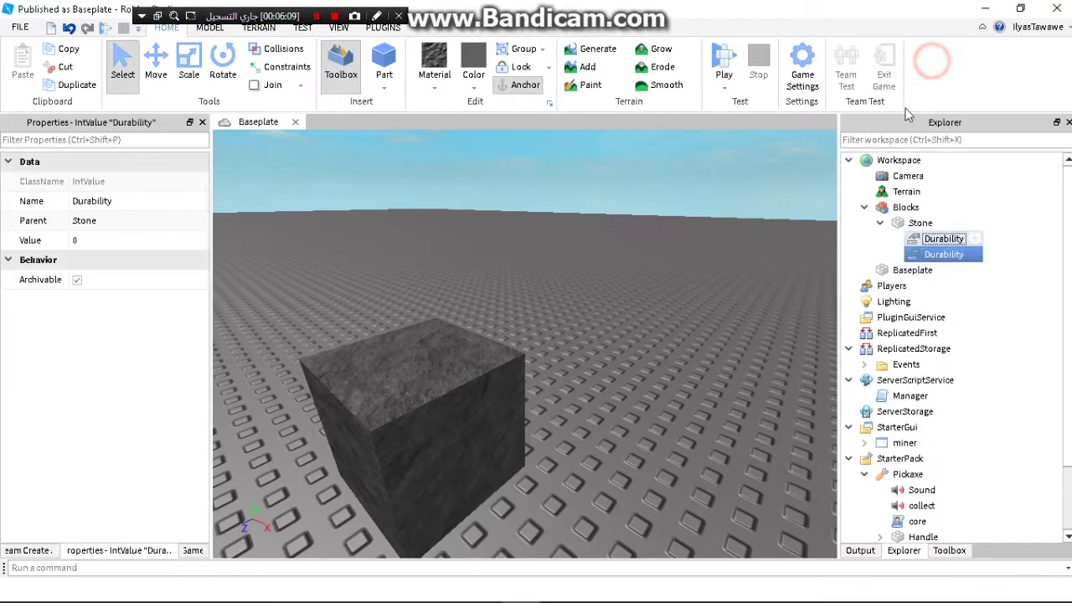
double_click(937, 256)
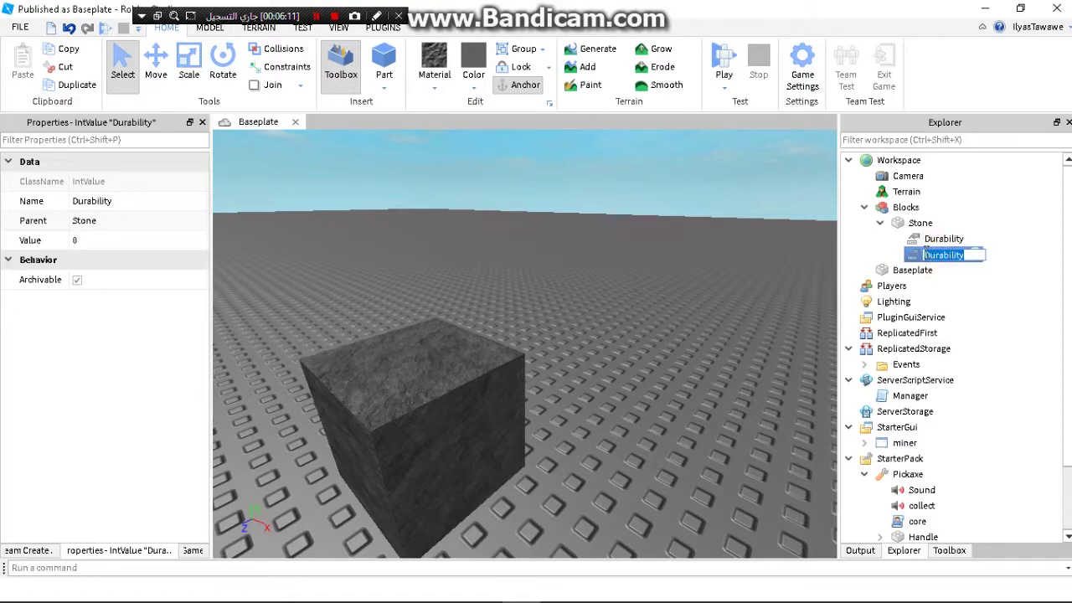
key("Return")
Compare the properties of the Durability and MaxDurability values inside Stone
scroll(534, 183, "down", 3)
right_click_drag(533, 183, 534, 182)
scroll(533, 182, "up", 5)
left_click(921, 243)
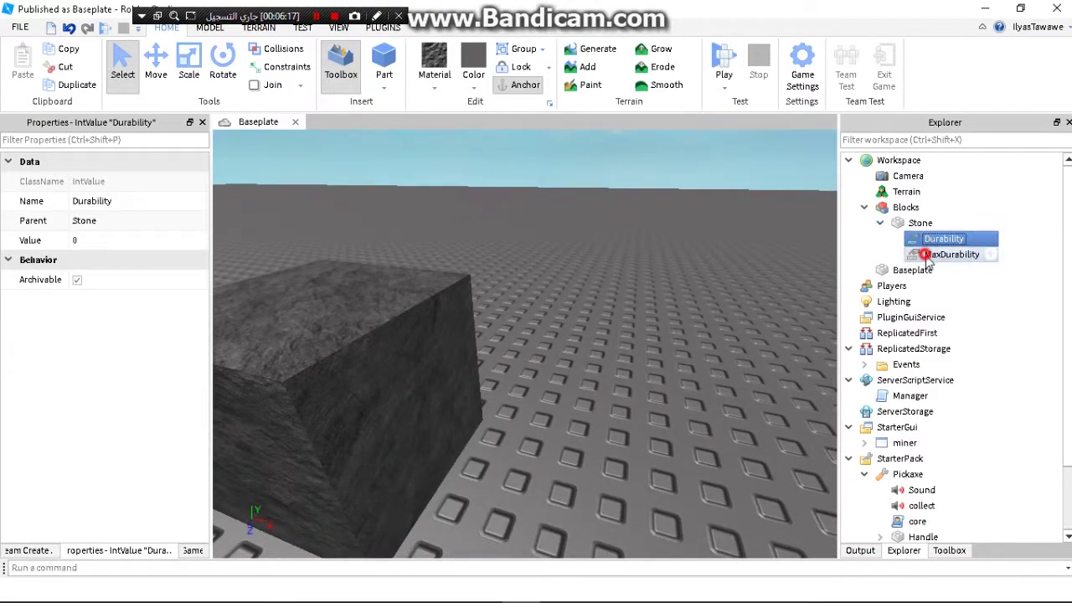
left_click(924, 255)
left_click(928, 242)
left_click(930, 253)
left_click(933, 242)
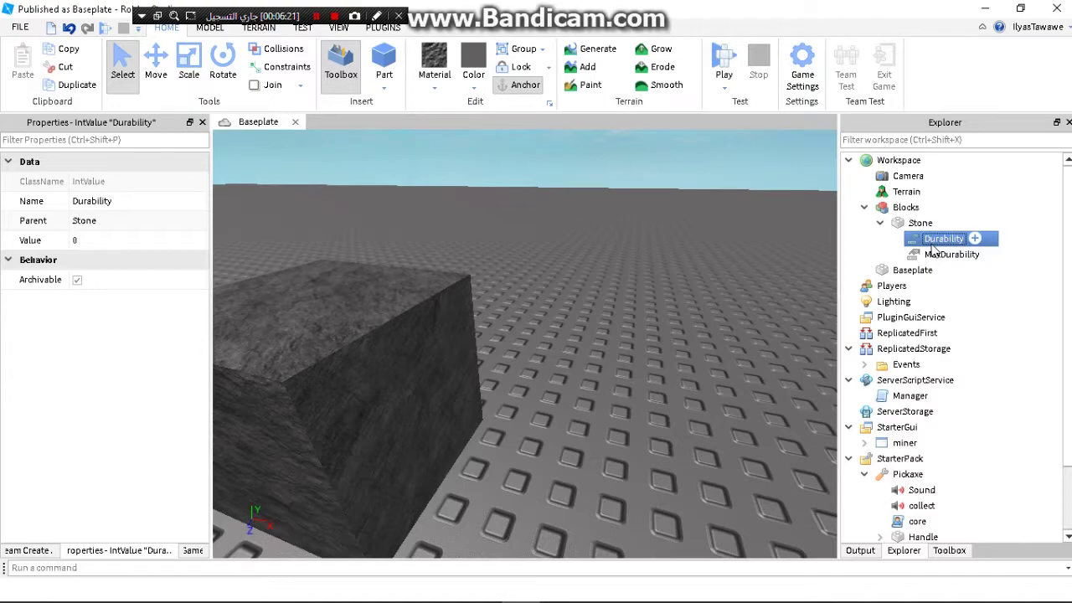
left_click(934, 258)
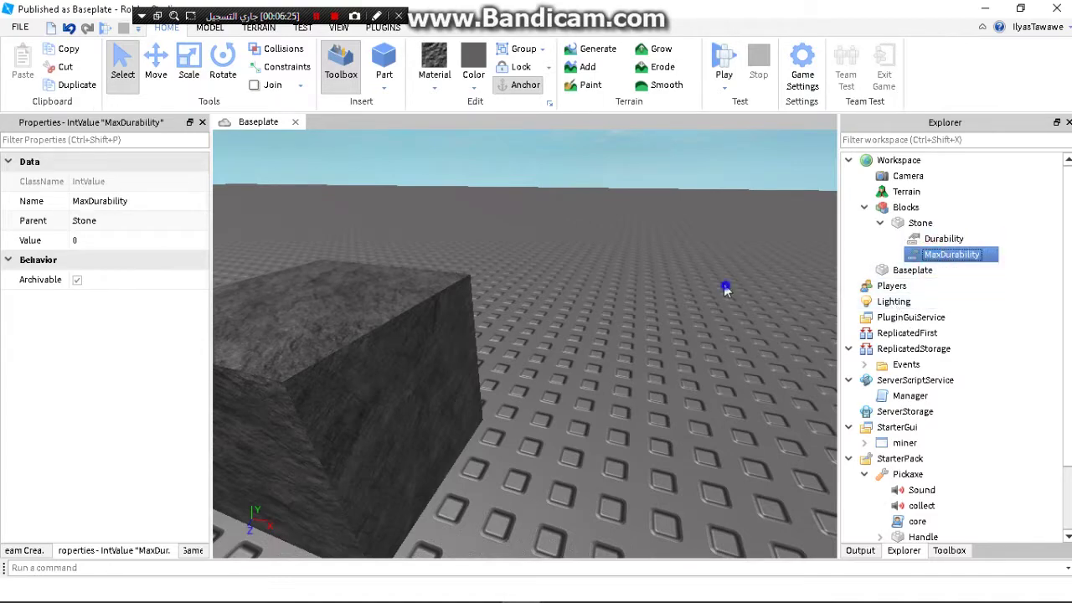
scroll(728, 289, "down", 5)
left_click(727, 289)
scroll(726, 291, "up", 6)
right_click_drag(726, 290, 726, 286)
scroll(726, 286, "up", 4)
right_click_drag(719, 385, 828, 354)
key("s")
key("w")
Set the value of MaxDurability inside Stone to 3
left_click(916, 256)
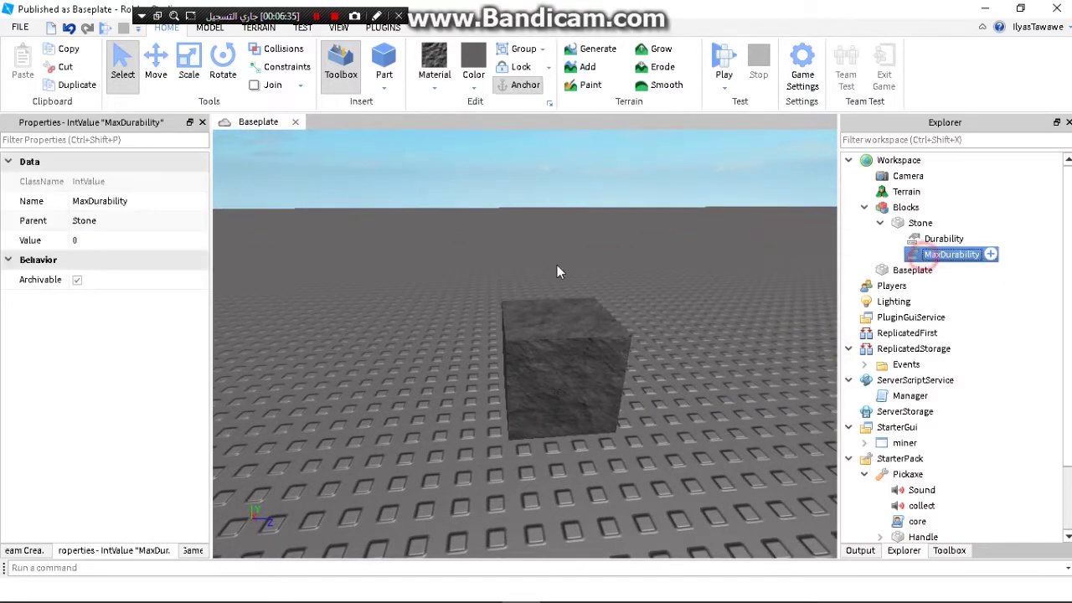
left_click(92, 241)
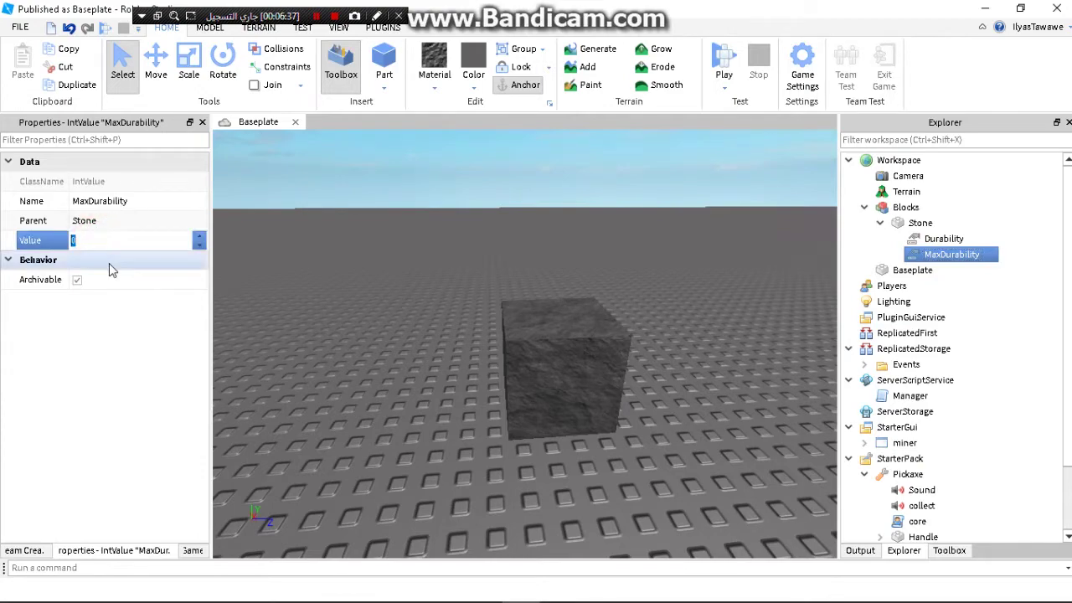
type("3")
key("Return")
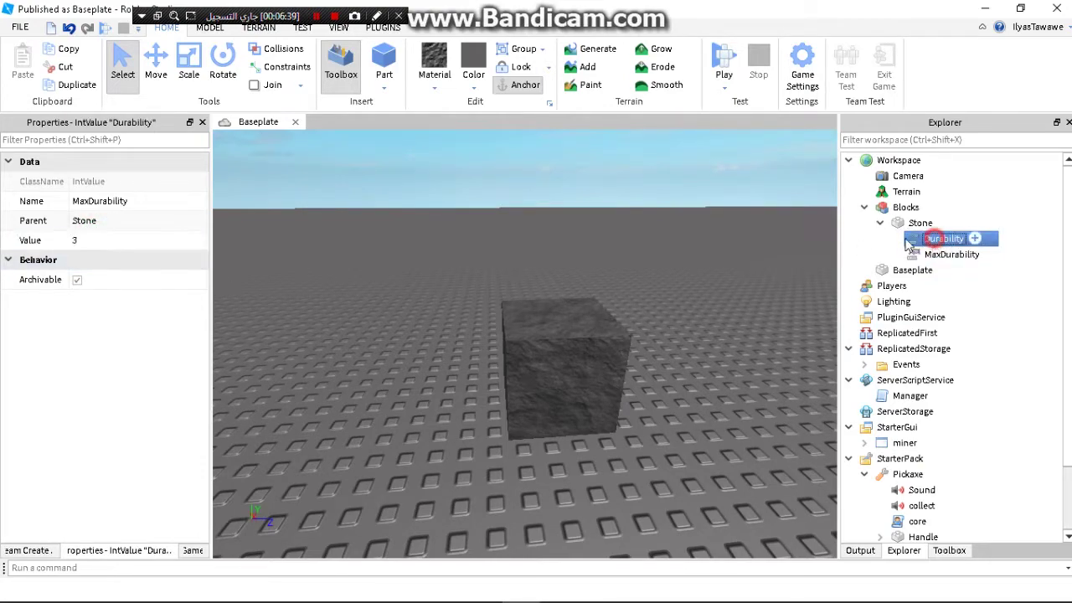
Set the value of Durability inside Stone to 2
left_click(102, 239)
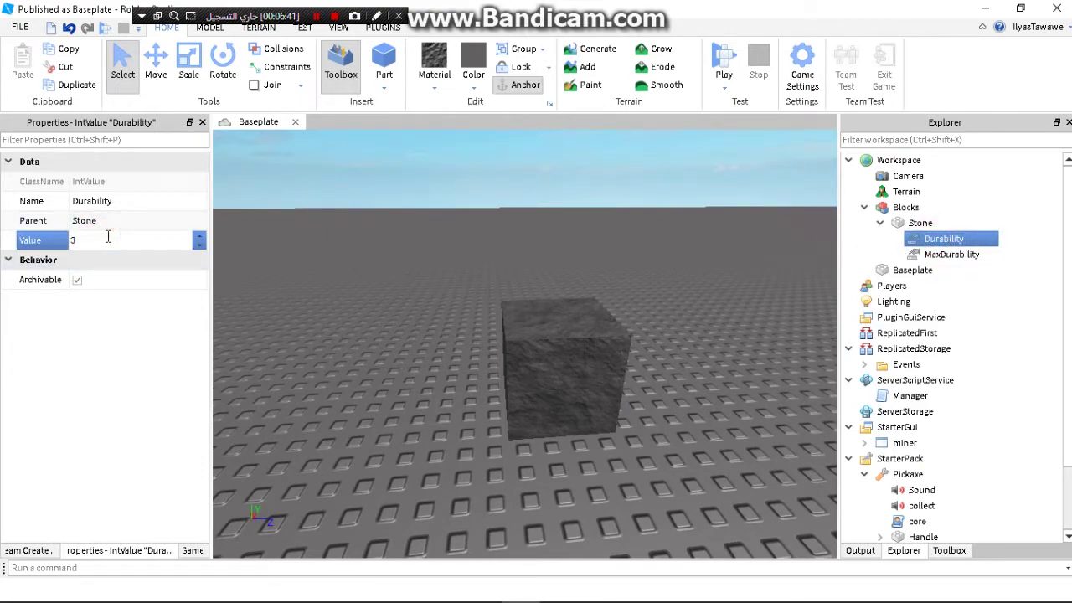
key("Return")
right_click(210, 308)
key("Return")
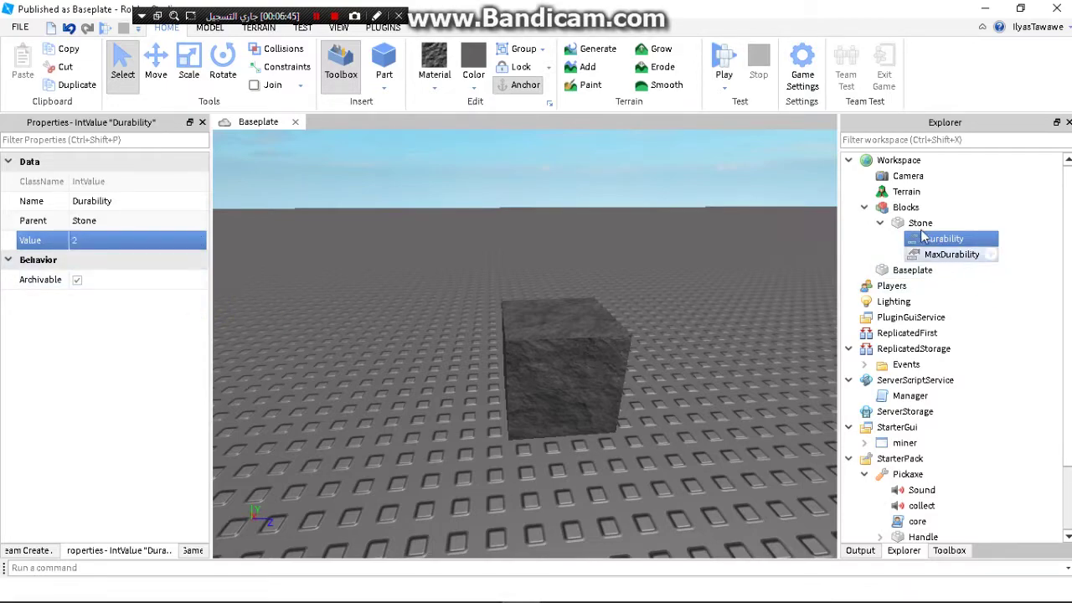
Set the value of Durability inside Stone to 4 and check the value of MaxDurability
left_click(952, 253)
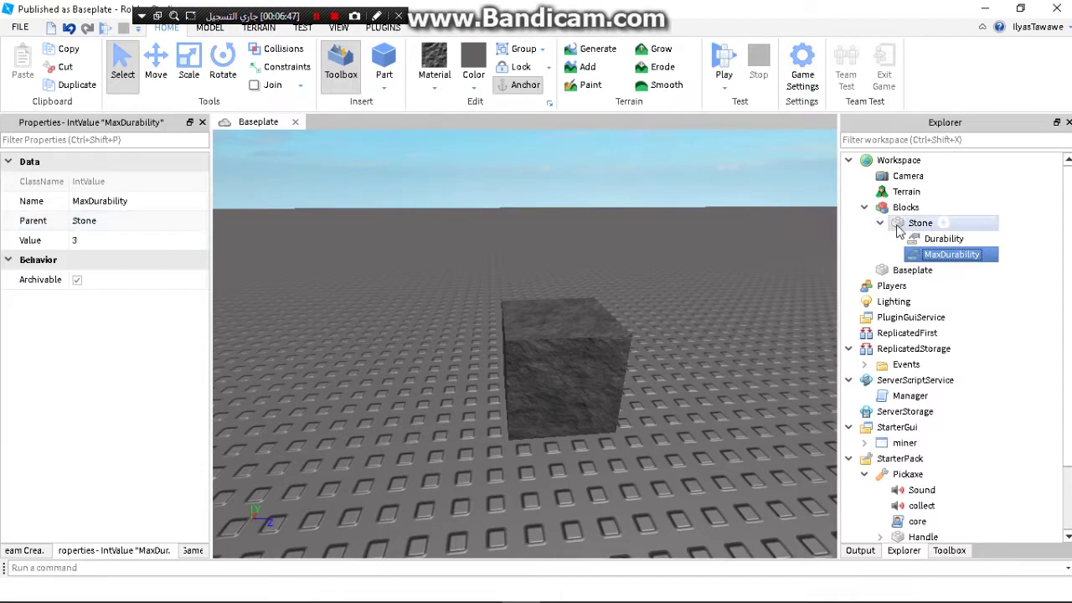
left_click(944, 238)
left_click(101, 241)
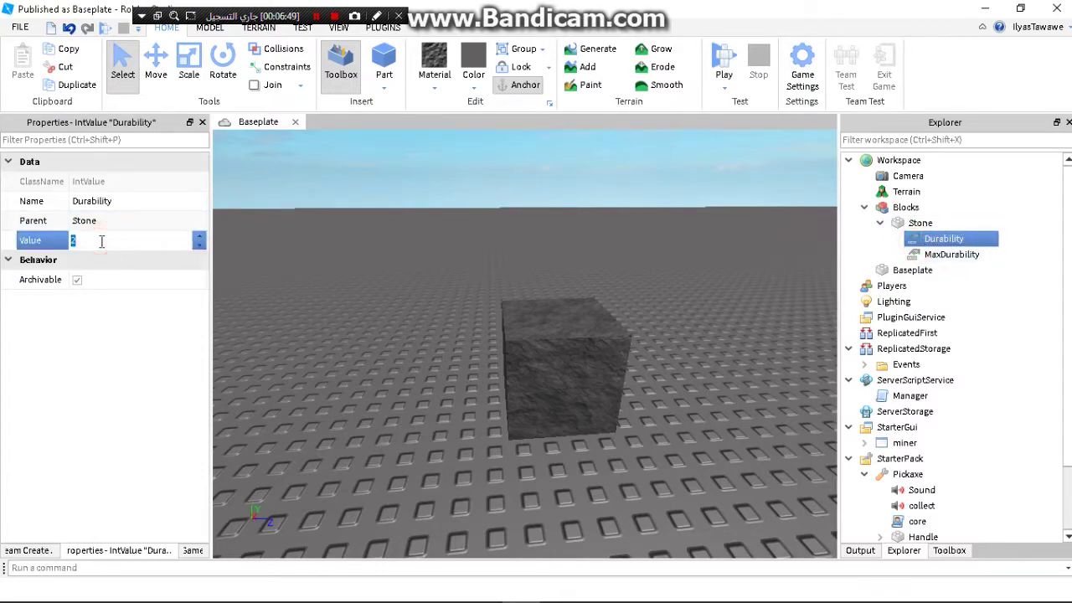
type("4")
key("Return")
left_click(951, 253)
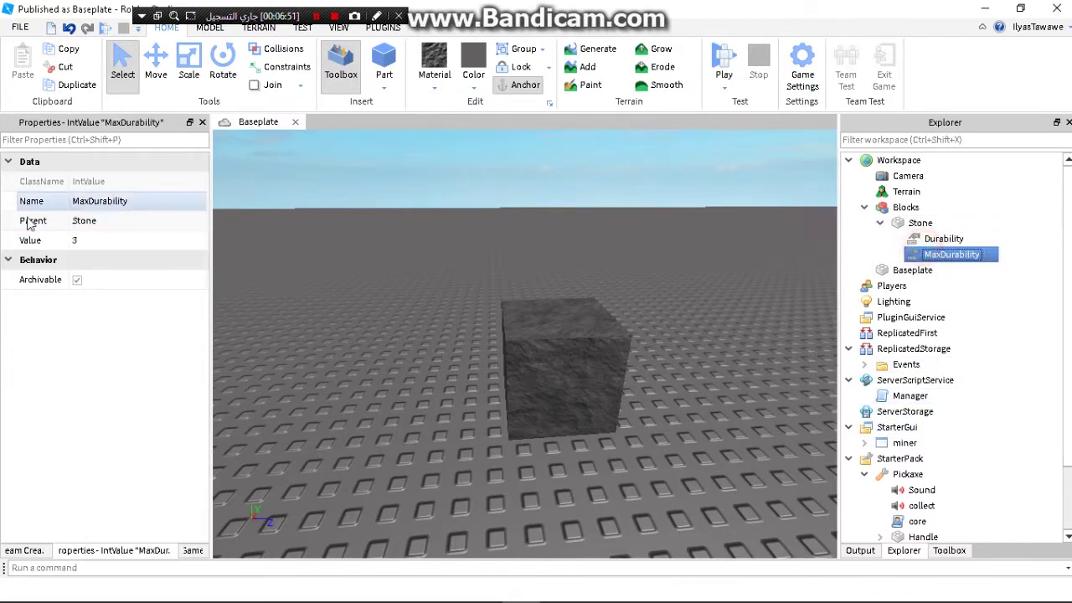
left_click(101, 240)
key("Return")
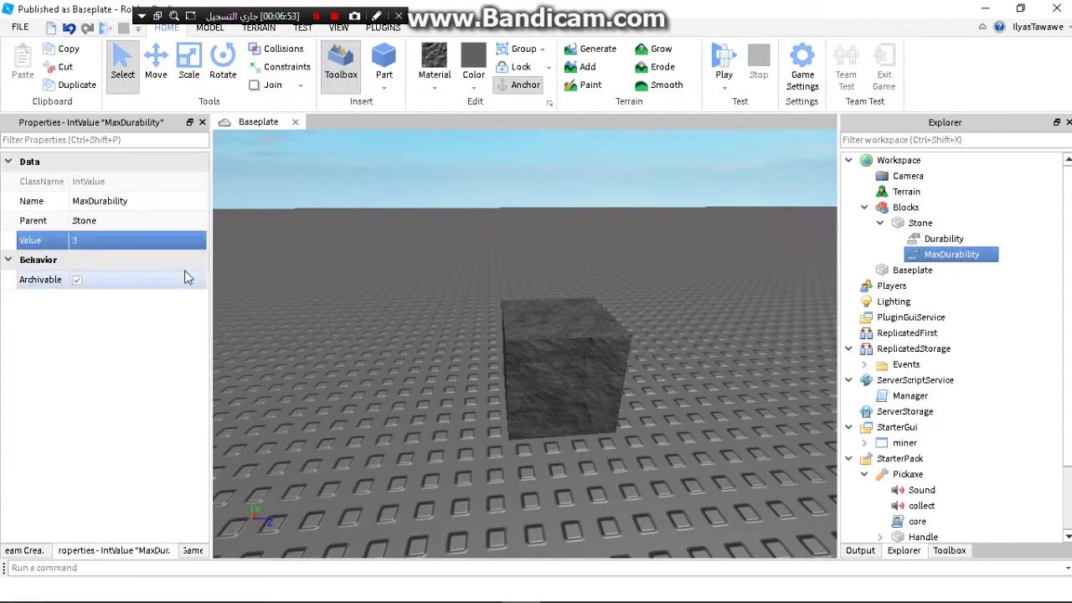
Set the value of Durability inside Stone to 3 and compare it with MaxDurability
left_click(929, 240)
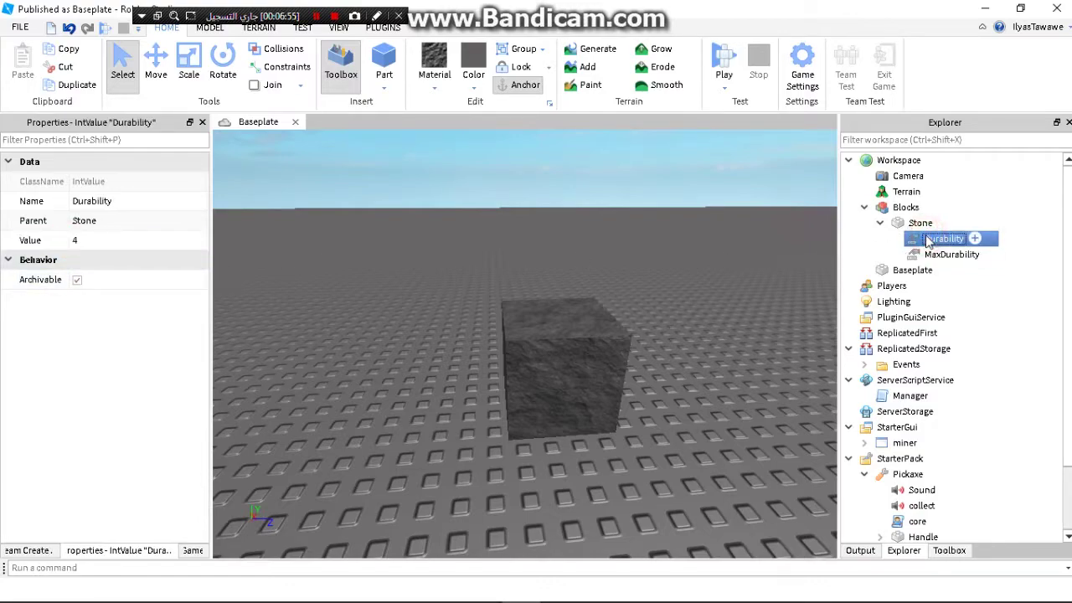
left_click(120, 244)
type("3")
key("Return")
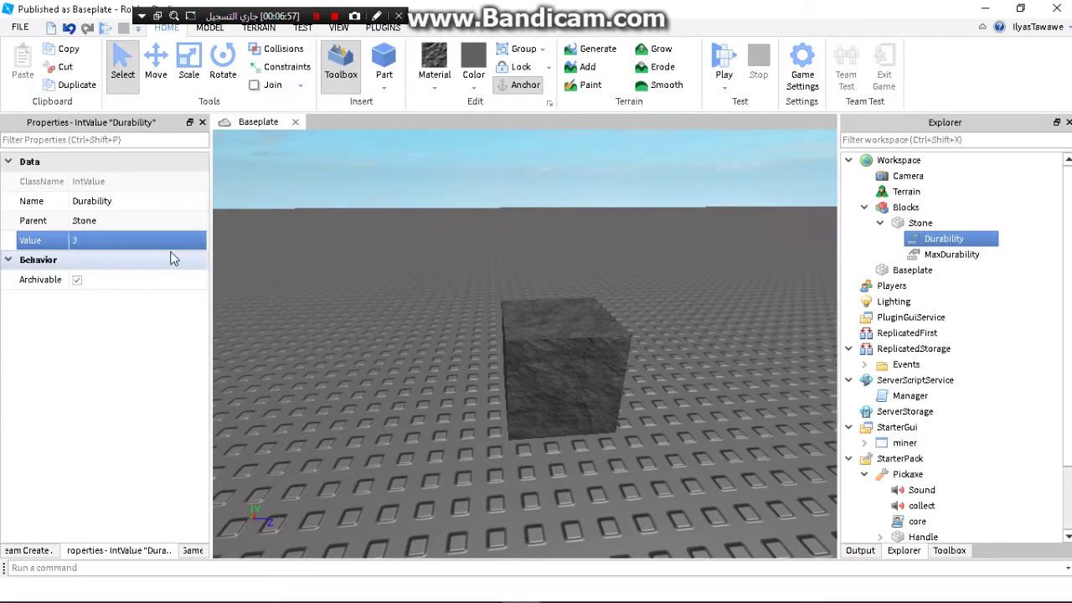
left_click(924, 256)
left_click(927, 244)
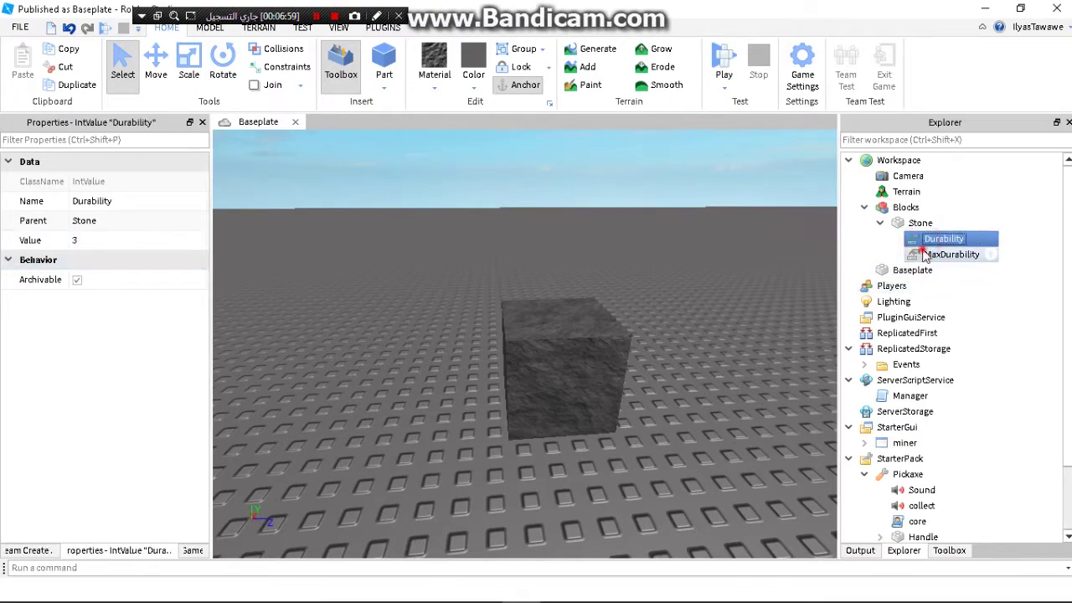
left_click(925, 254)
left_click_drag(925, 243, 927, 240)
left_click(917, 225)
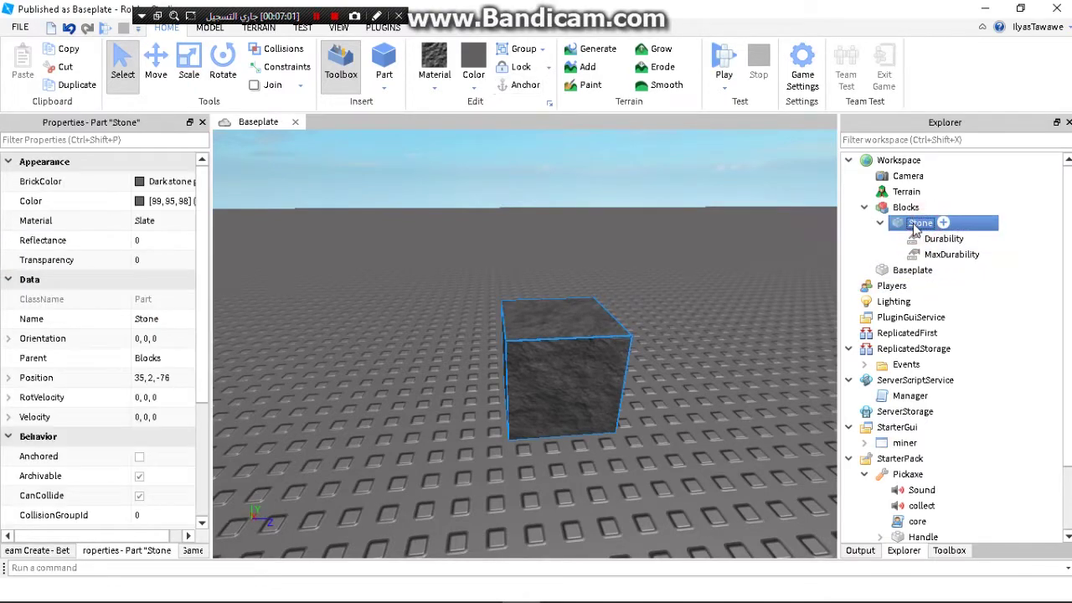
left_click(678, 304)
right_click_drag(678, 303, 677, 304)
key("w")
key("a")
key("s")
key("w")
key("w")
key("s")
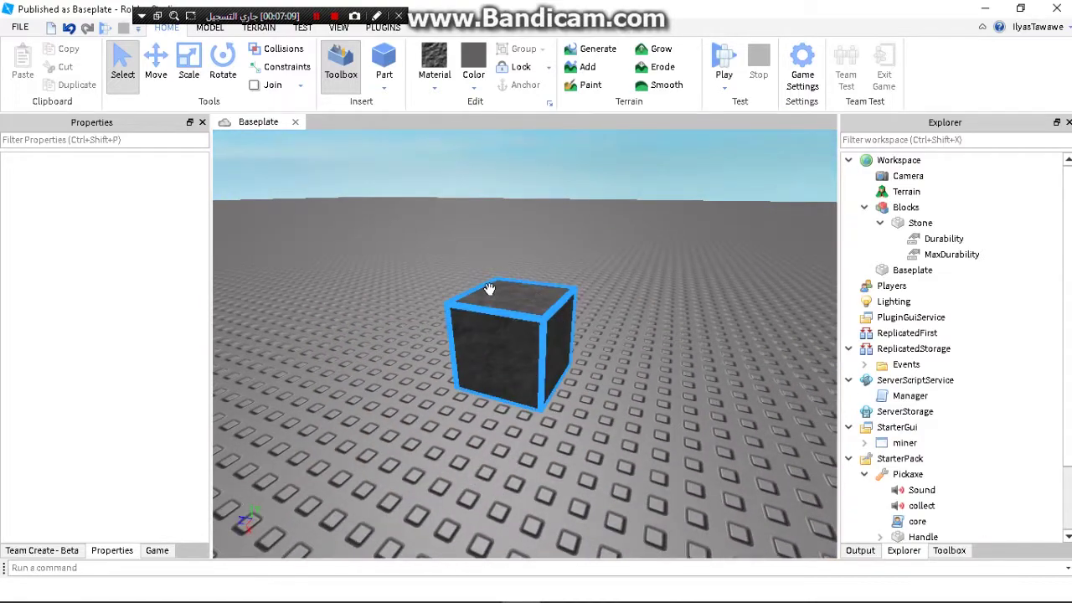
key("w")
key("s")
right_click_drag(429, 280, 438, 280)
key("w")
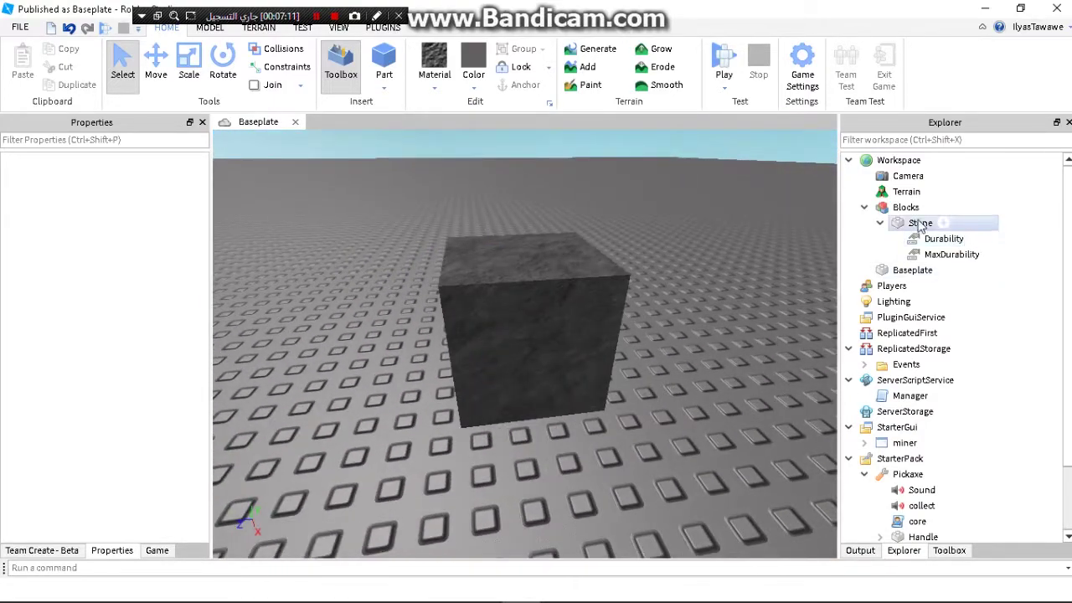
Insert an IntValue inside Stone, name it Drop, and select it
left_click(920, 225)
right_click(920, 224)
mouse_move(906, 257)
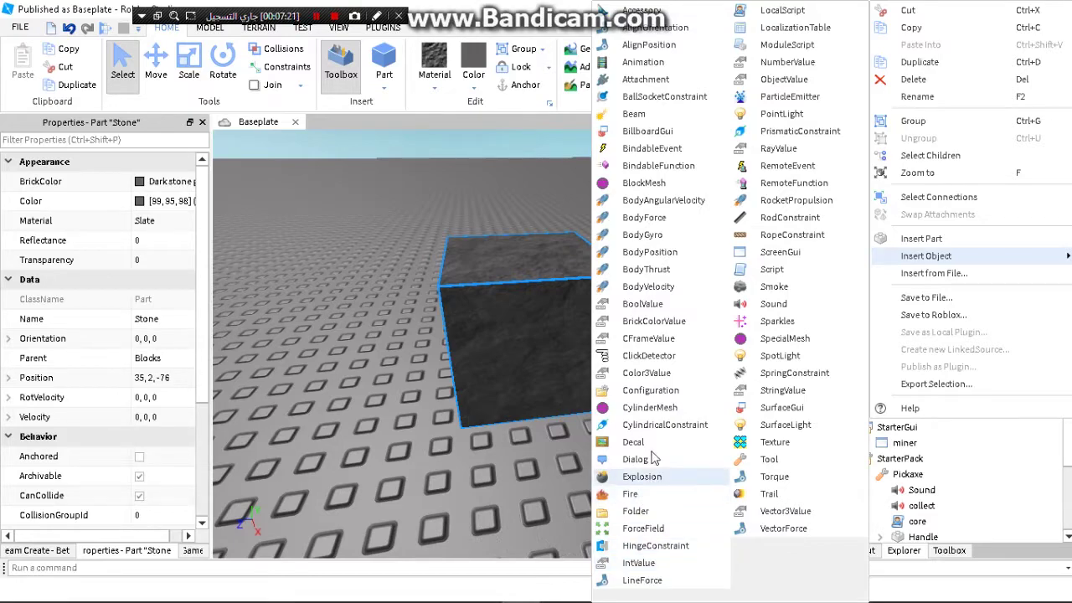
left_click(638, 563)
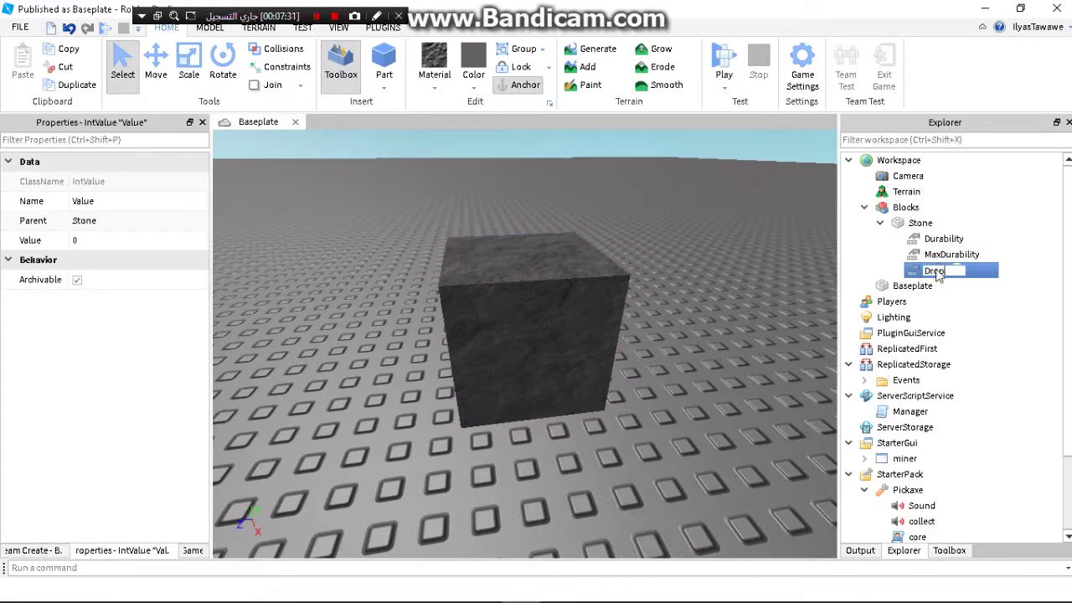
left_click(96, 243)
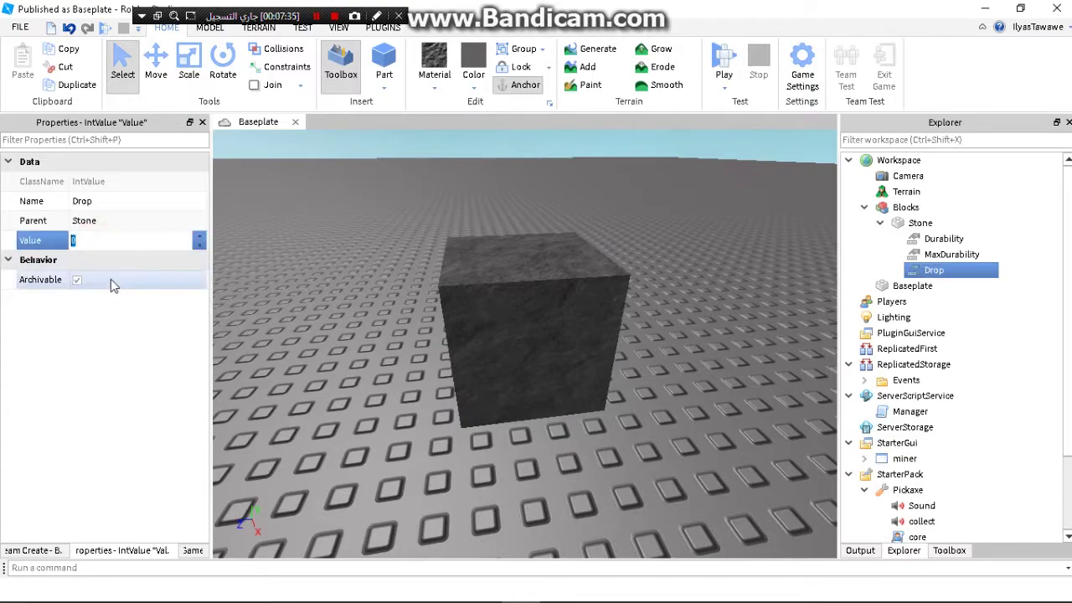
left_click(293, 281)
right_click_drag(282, 281, 277, 269)
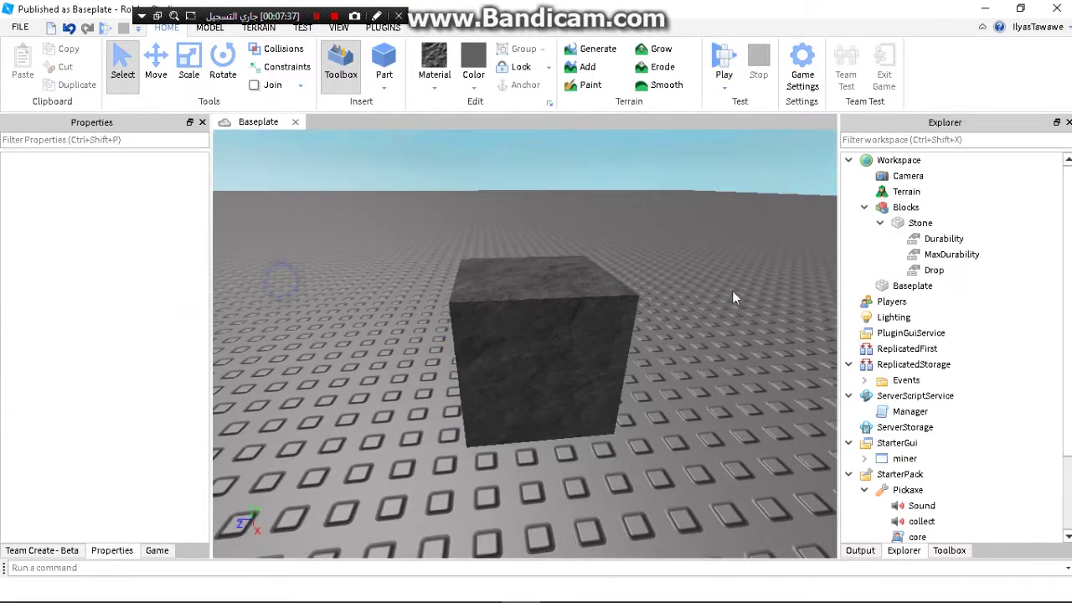
left_click(935, 271)
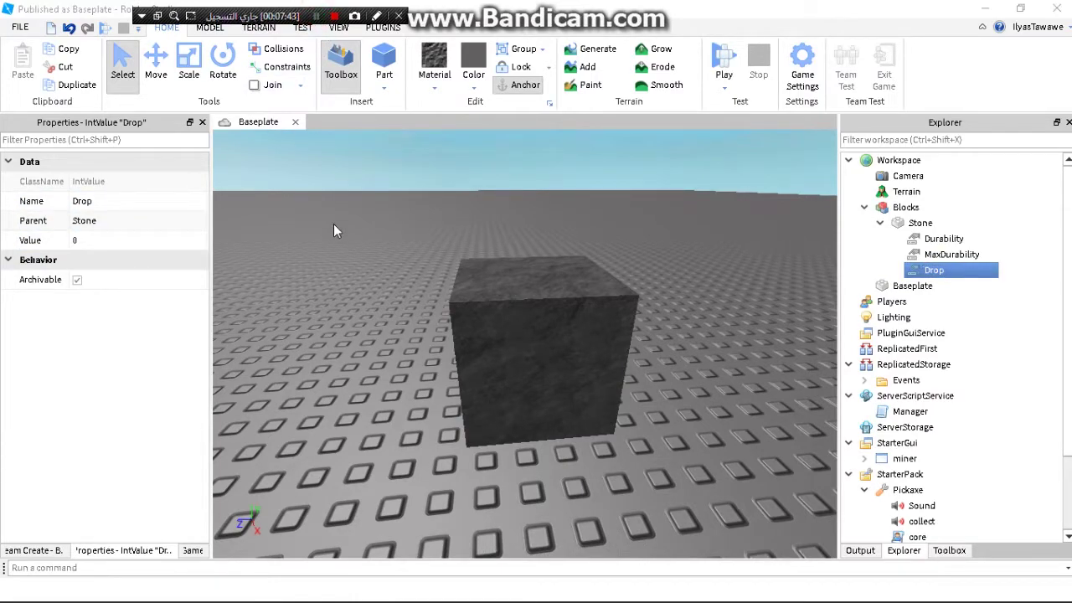
right_click_drag(340, 236, 337, 250)
key("a")
key("w")
key("s")
key("w")
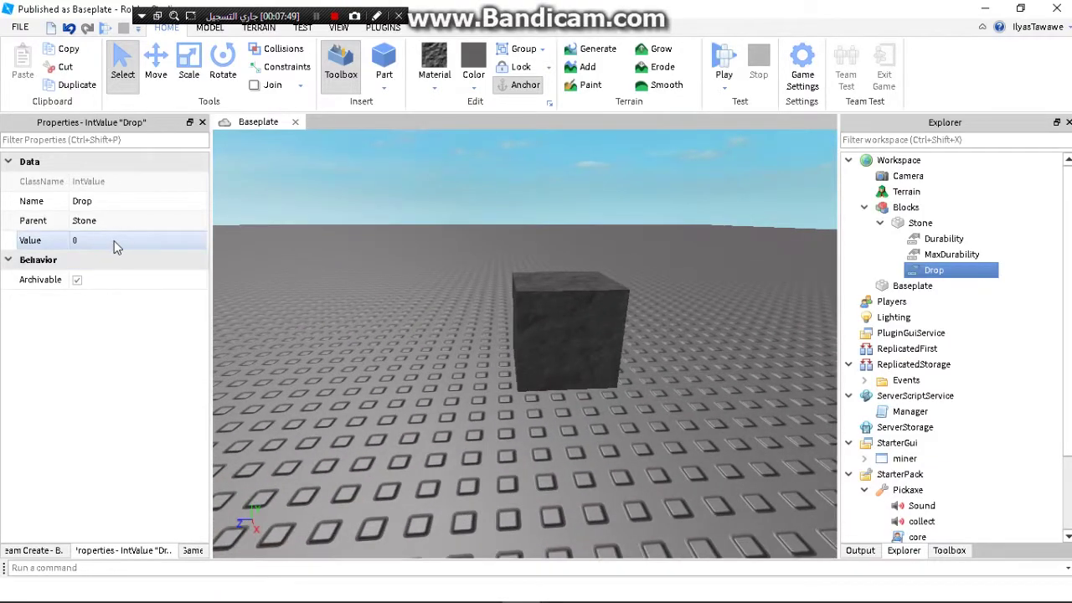
right_click_drag(263, 261, 299, 308)
key("s")
key("a")
key("w")
key("s")
key("a")
key("w")
key("s")
key("w")
key("s")
key("w")
key("s")
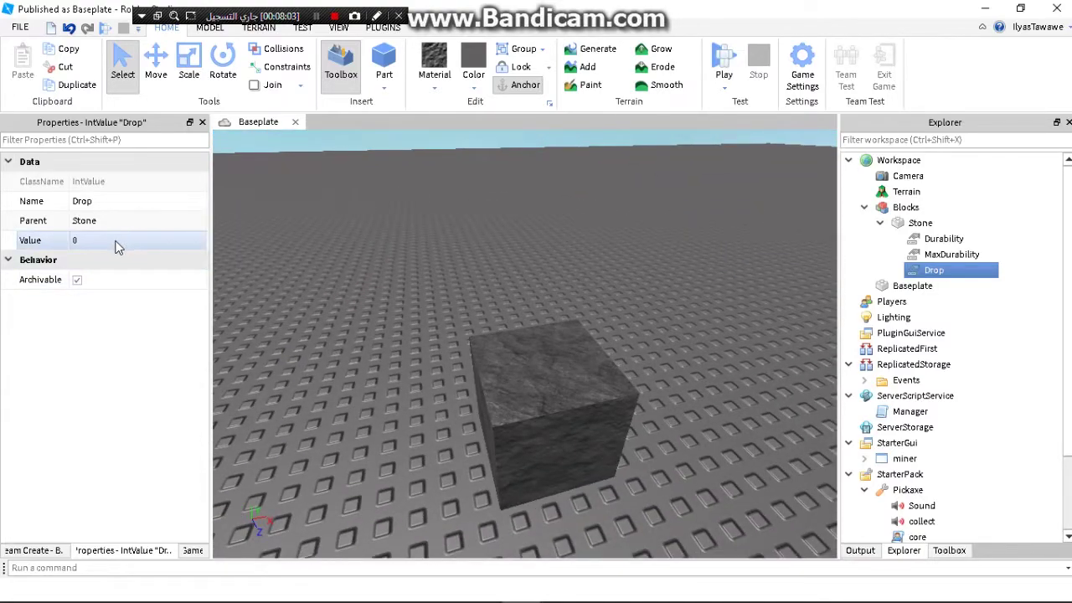
Set the value of Drop inside Stone to 4
left_click(116, 241)
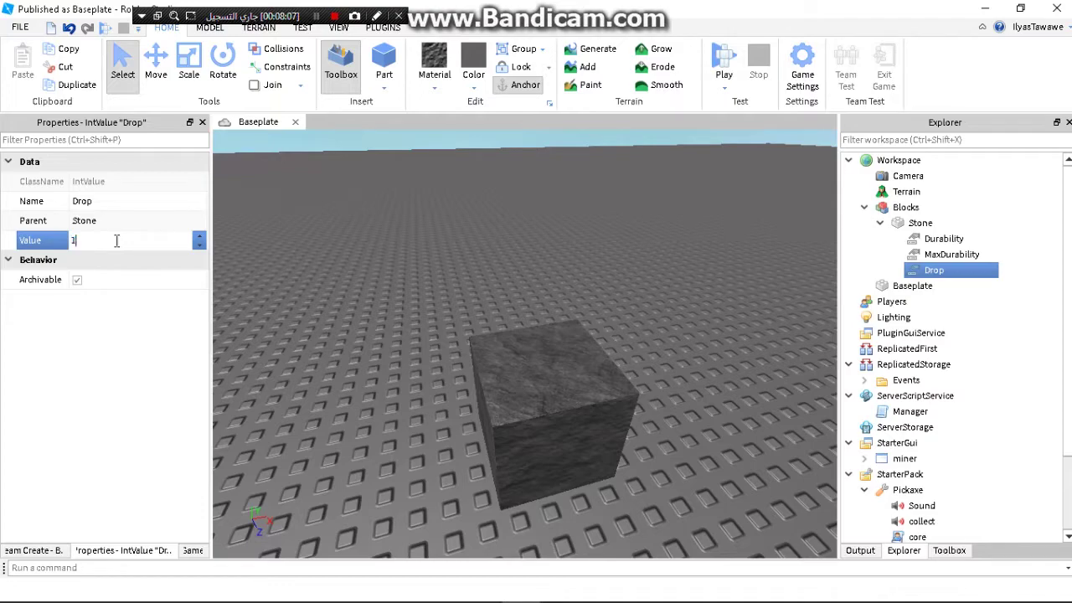
type("3")
key("BackSpace")
type("4")
key("Return")
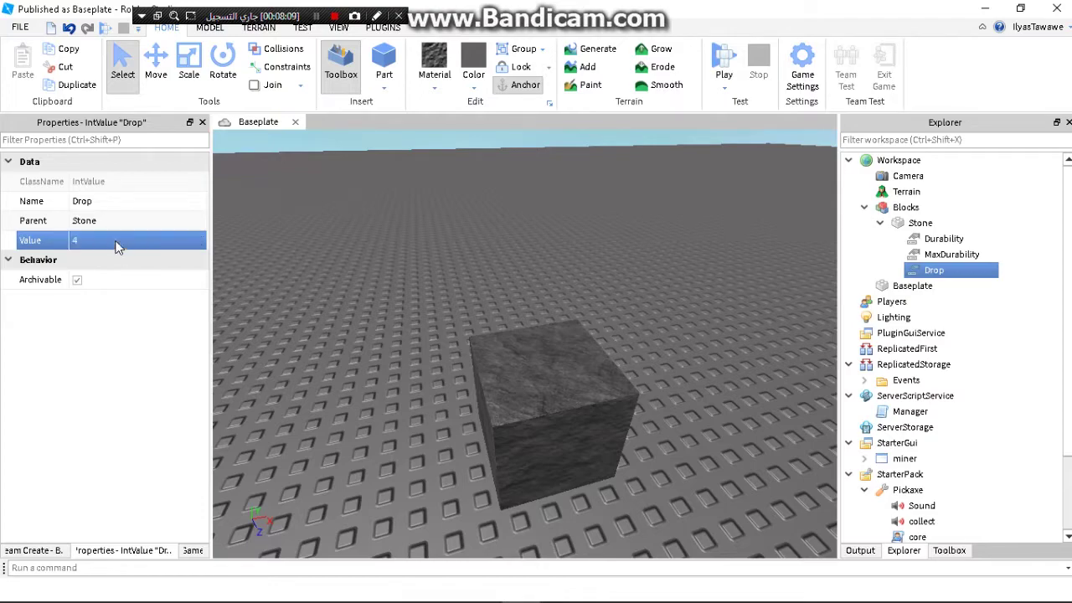
Duplicate the Blocks model and move the copy along the red axis, right beside the original block
right_click_drag(521, 455, 523, 456)
left_click(420, 413)
right_click_drag(419, 415, 416, 416)
left_click(159, 67)
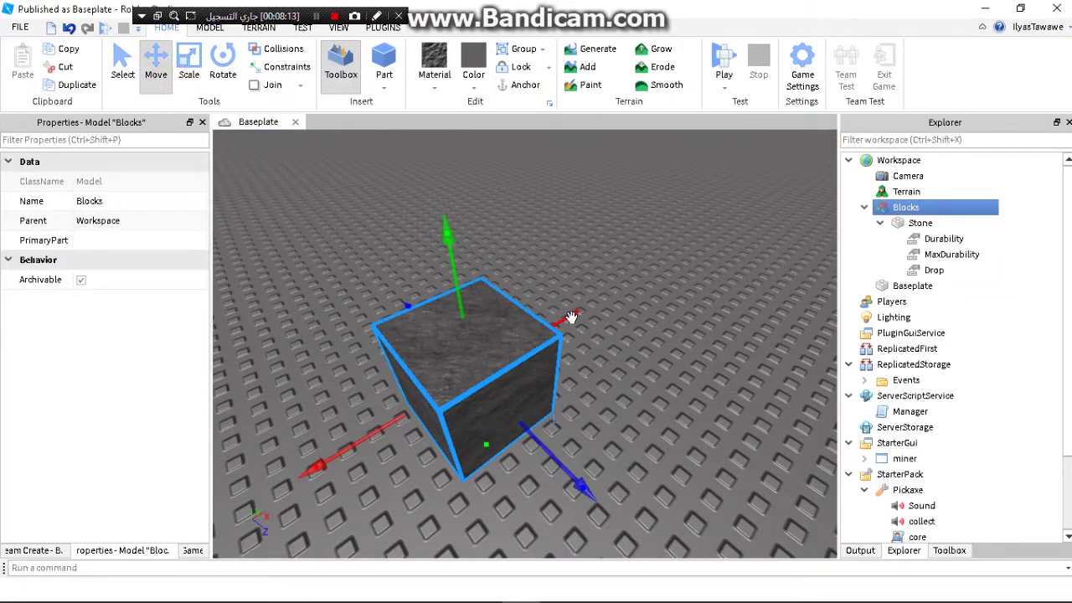
key("ctrl+d")
left_click_drag(573, 313, 617, 315)
right_click_drag(618, 315, 618, 317)
right_click_drag(323, 201, 295, 216)
scroll(293, 236, "down", 3)
scroll(294, 238, "up", 3)
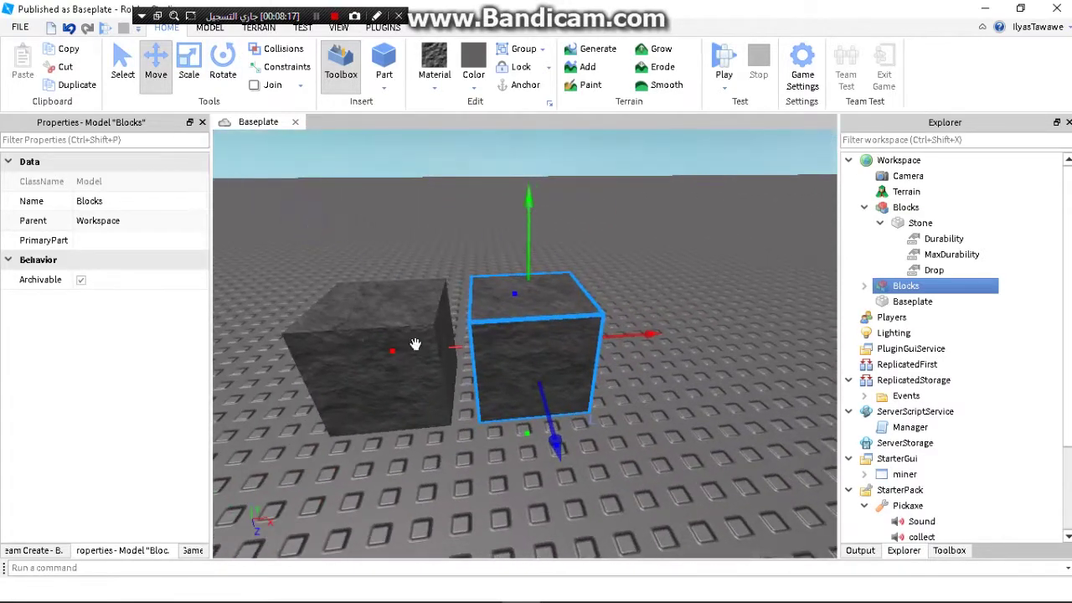
Scale up the duplicated Blocks model so it is larger than the original stone block
left_click(188, 67)
scroll(409, 262, "up", 5)
scroll(257, 282, "down", 5)
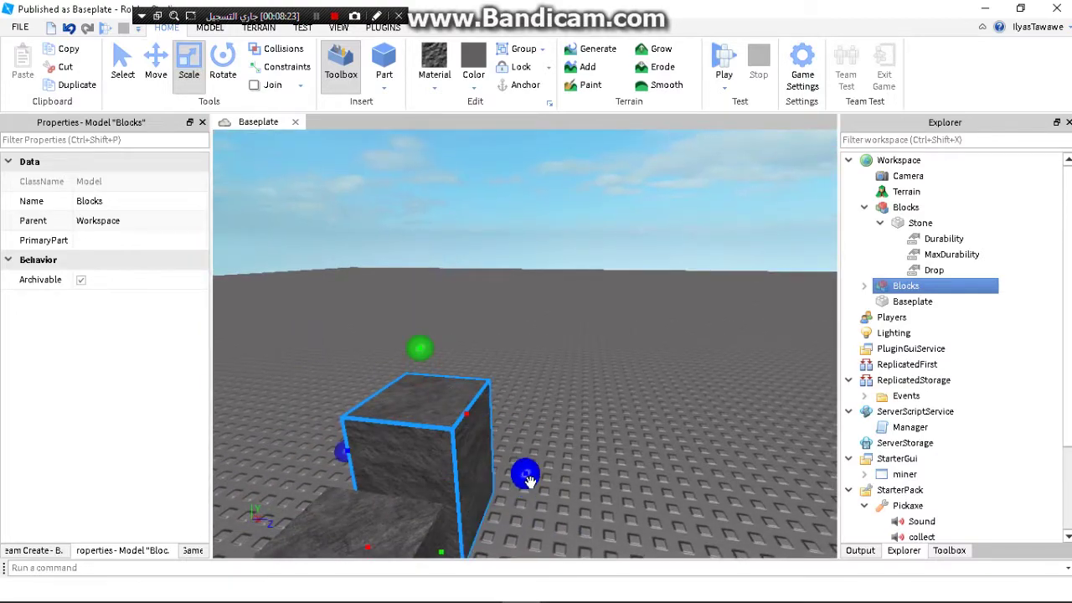
left_click_drag(527, 477, 574, 486)
right_click_drag(525, 503, 524, 504)
scroll(524, 502, "up", 2)
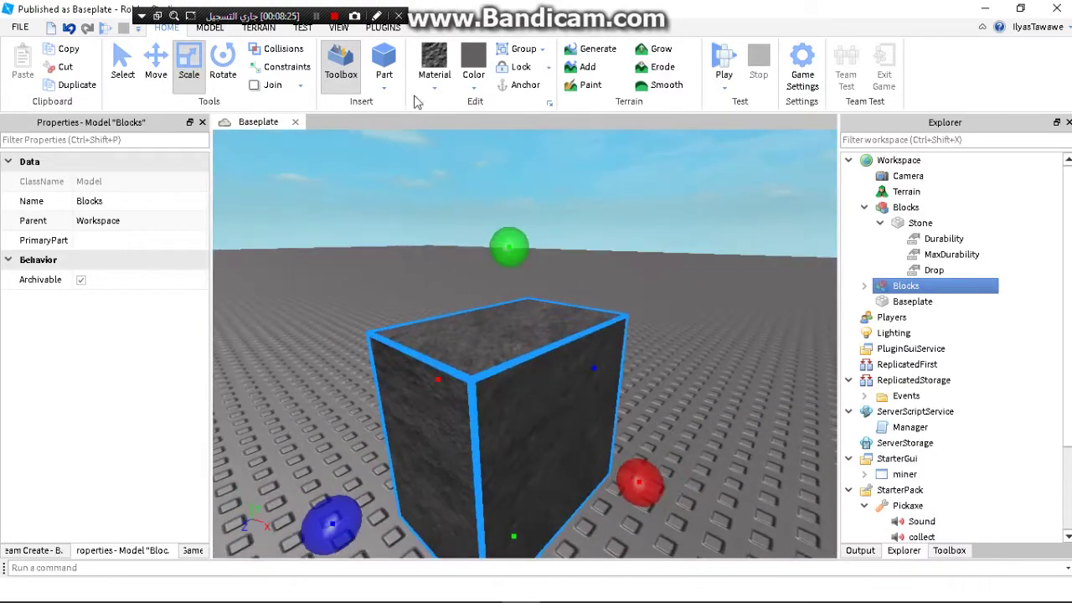
Give the duplicated block the Foil material and a green color
left_click(435, 79)
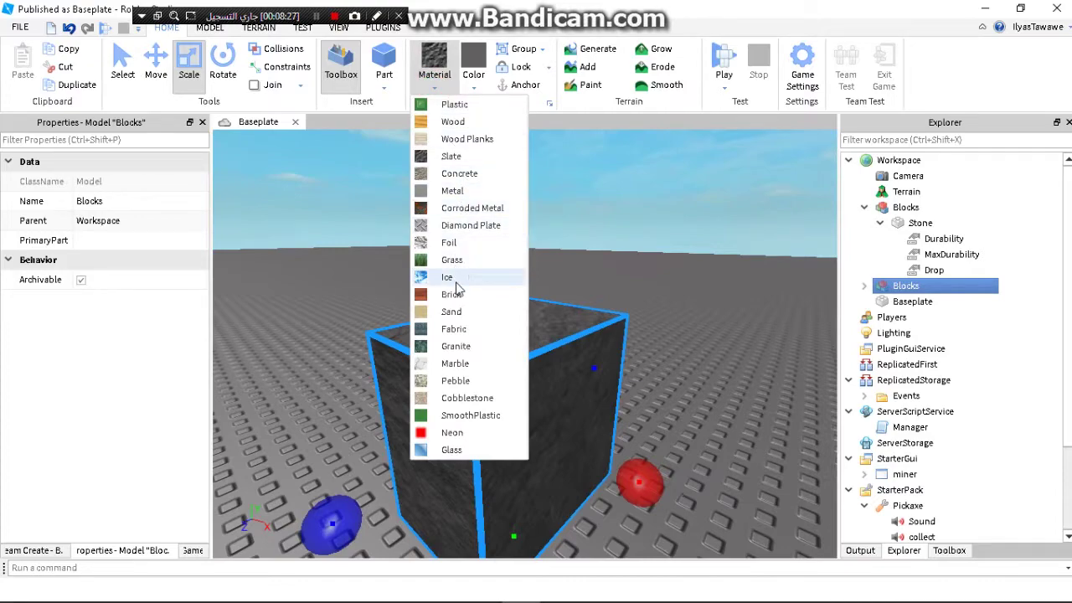
left_click(459, 242)
left_click(495, 392)
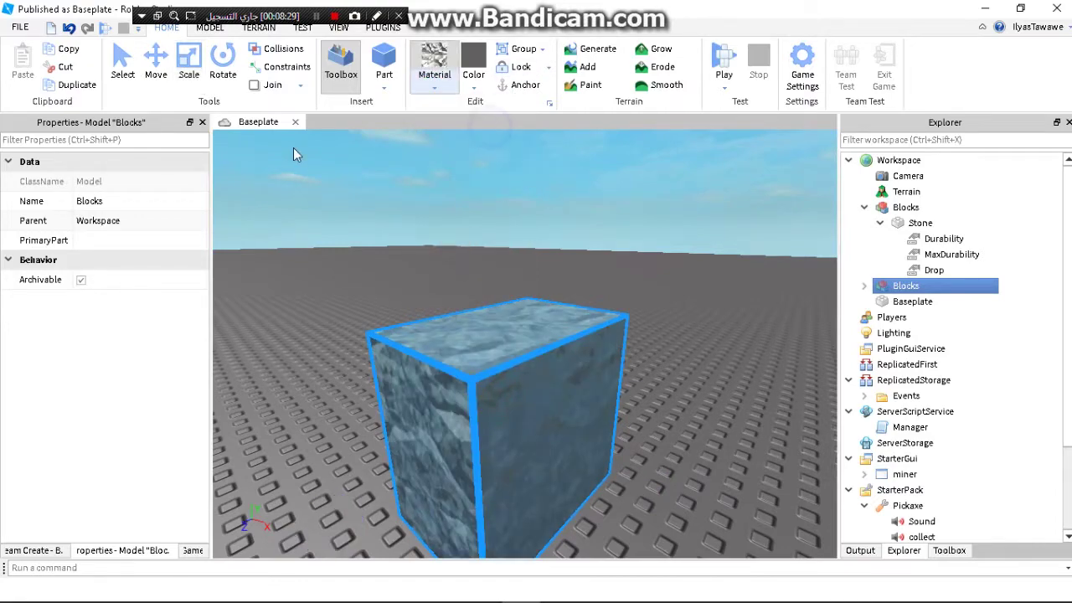
right_click_drag(334, 222, 378, 186)
left_click(466, 84)
left_click(517, 157)
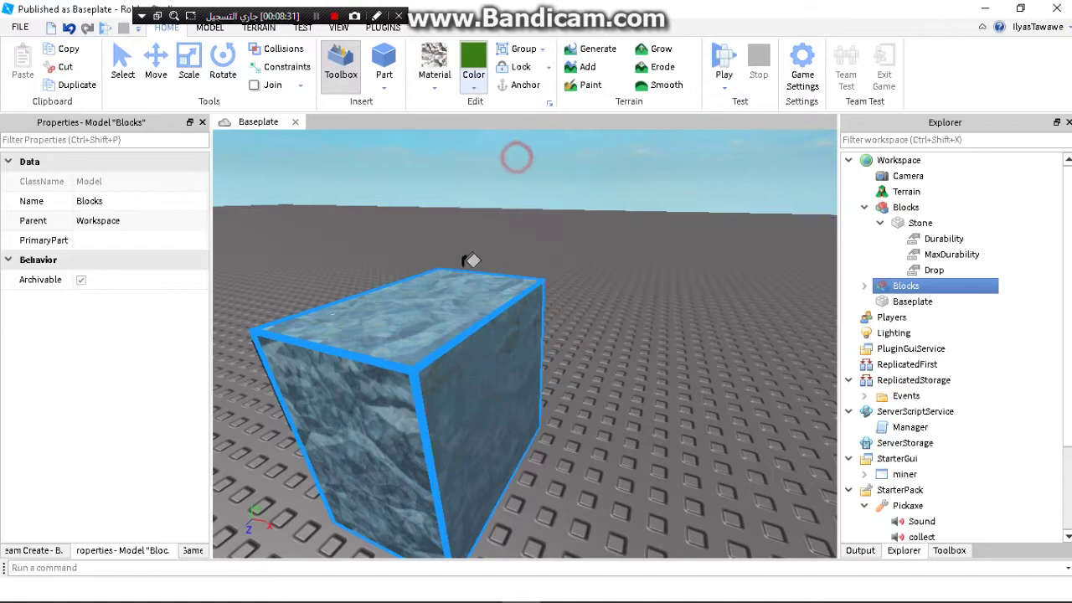
scroll(227, 182, "down", 4)
right_click_drag(370, 319, 445, 338)
scroll(227, 182, "up", 4)
left_click(154, 74)
left_click(470, 276)
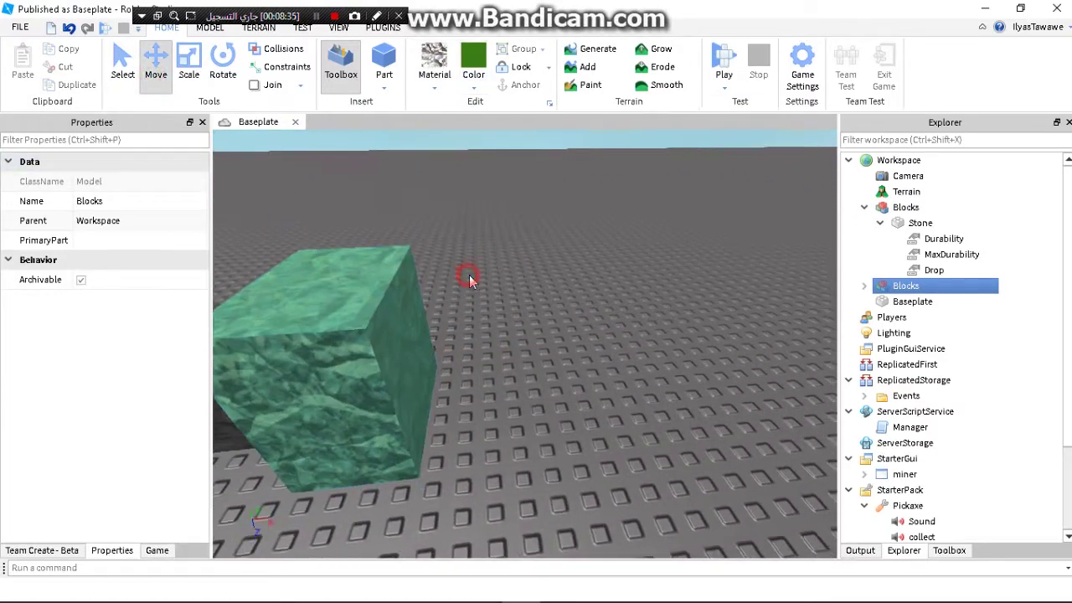
scroll(473, 285, "down", 4)
left_click(527, 357)
scroll(603, 355, "up", 4)
left_click(635, 258)
scroll(624, 272, "down", 4)
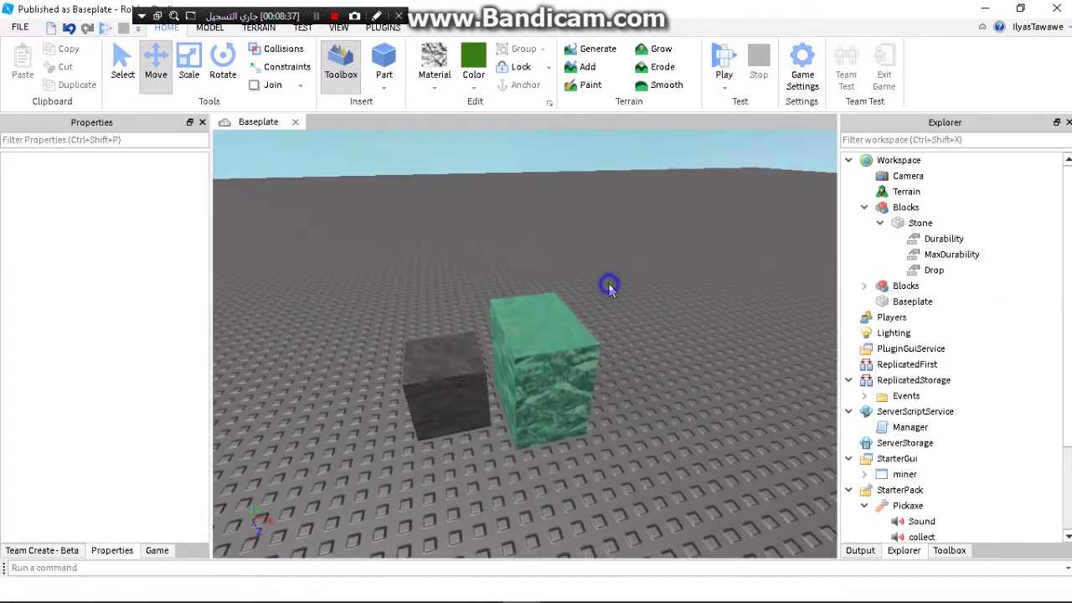
scroll(670, 134, "up", 2)
mouse_move(610, 288)
right_mouse_down()
mouse_move(683, 107)
mouse_move(624, 279)
right_mouse_up()
left_click(594, 336)
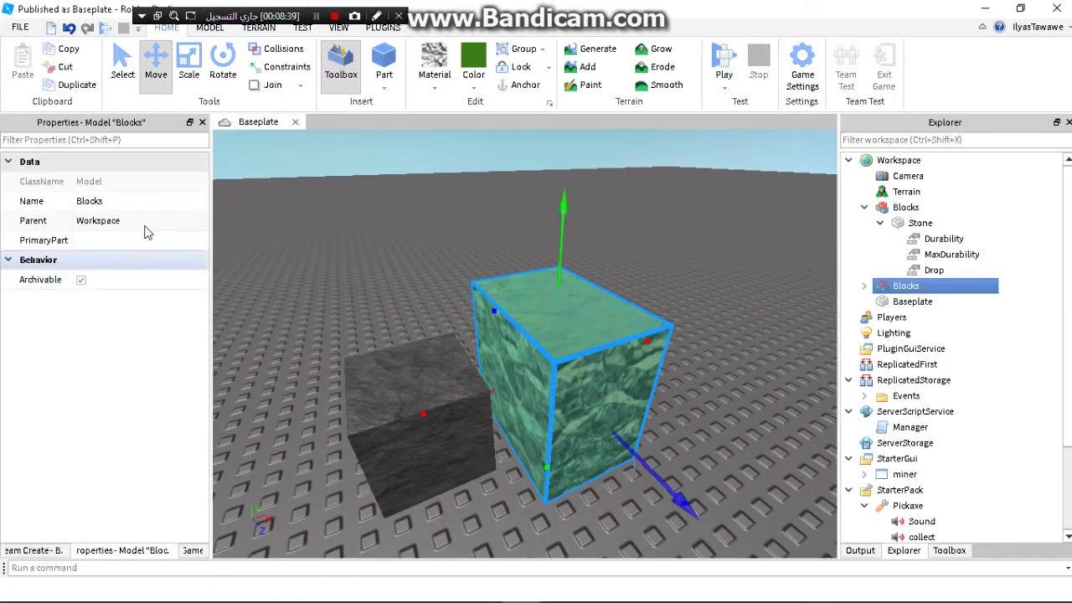
Set the value of Drop inside the original Stone to 2 and clear the selection
left_click(932, 271)
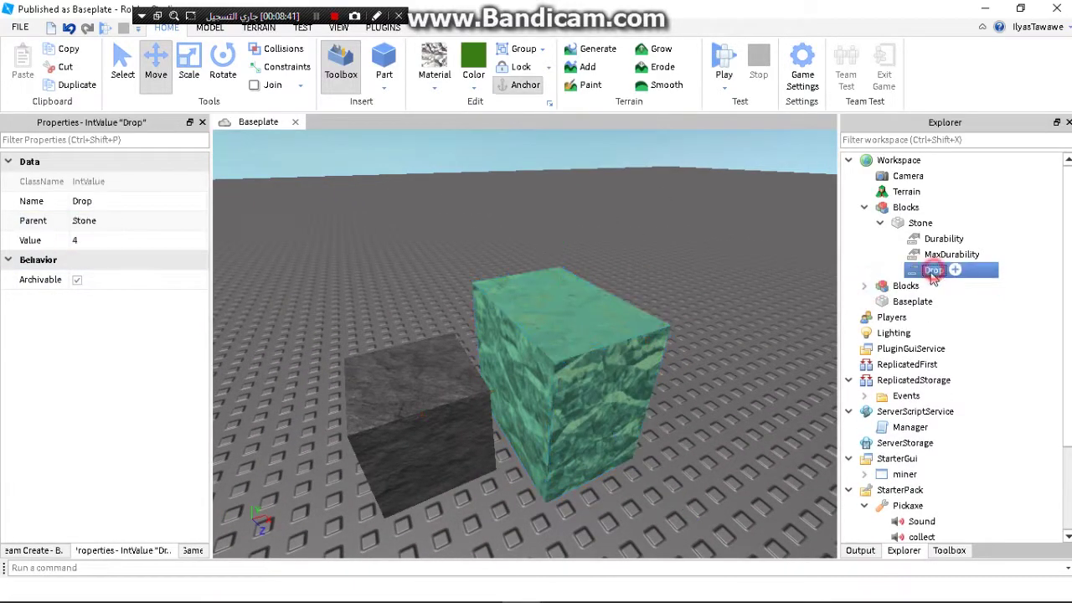
left_click(146, 235)
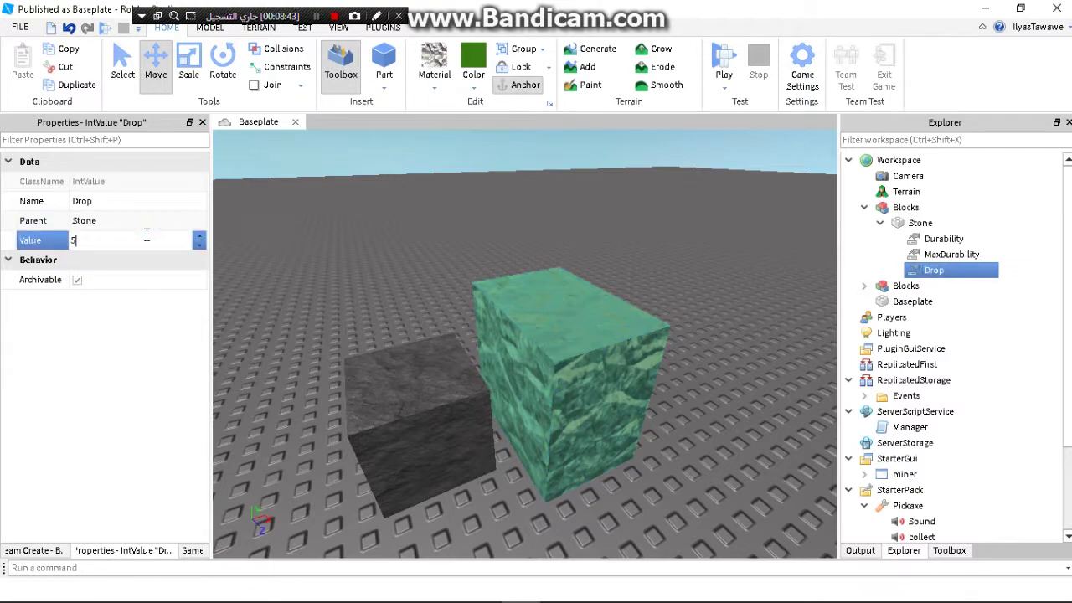
key("Return")
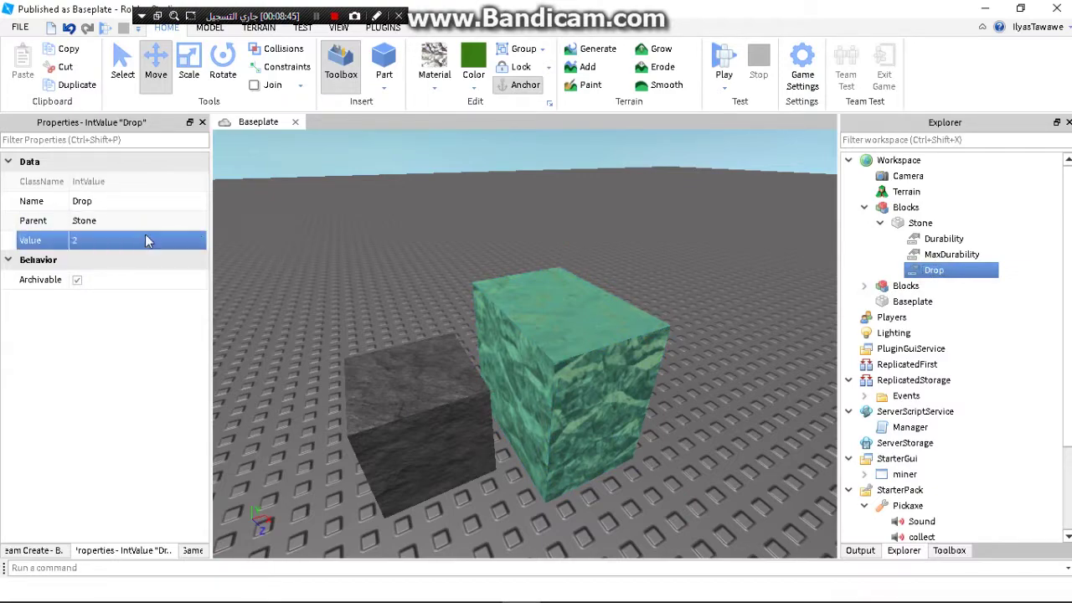
left_click(337, 238)
right_click_drag(337, 239, 338, 239)
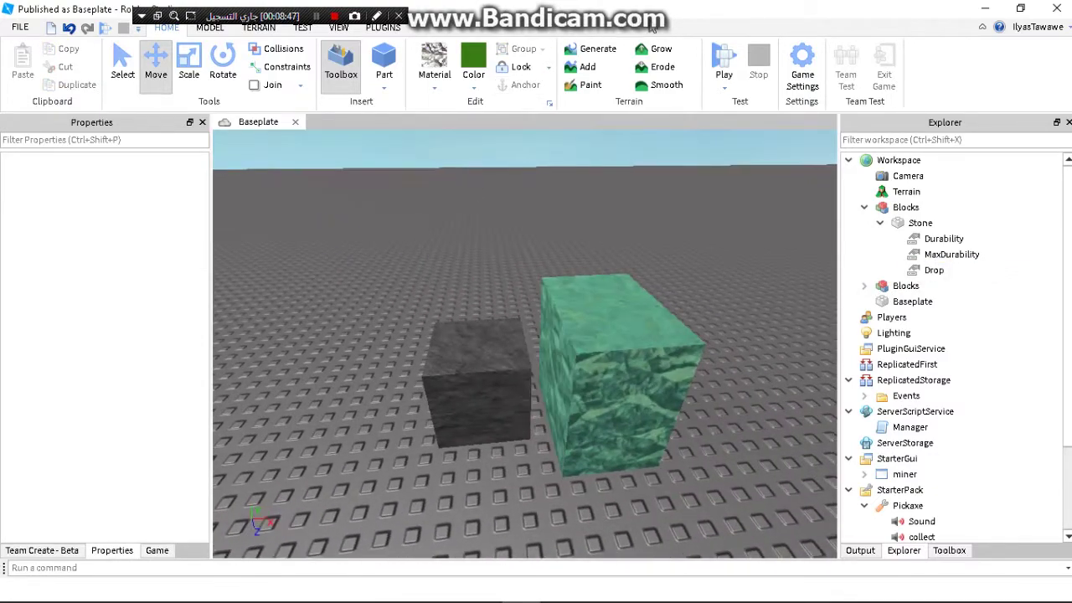
Start a Play Here test and strike the dark stone block repeatedly with the equipped pickaxe
left_click(726, 79)
left_click(735, 120)
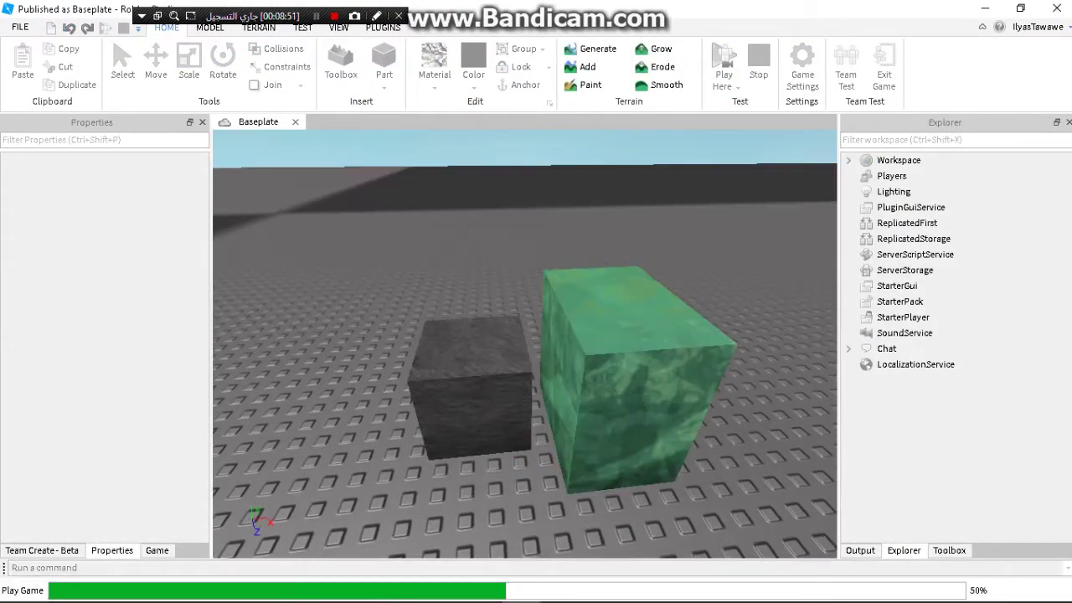
key("1")
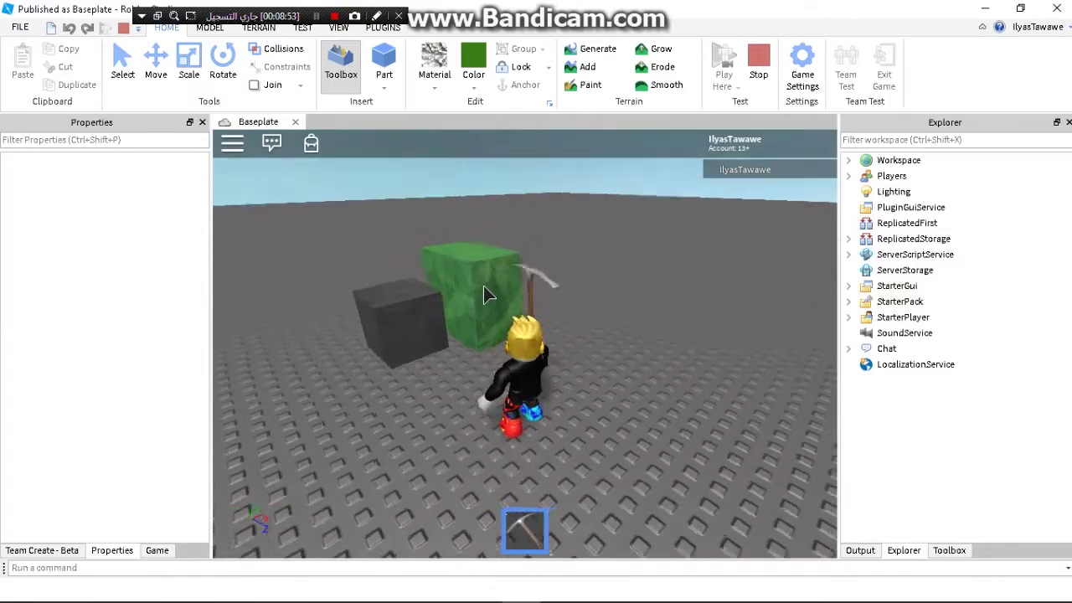
key("a")
scroll(486, 294, "up", 5)
key("w")
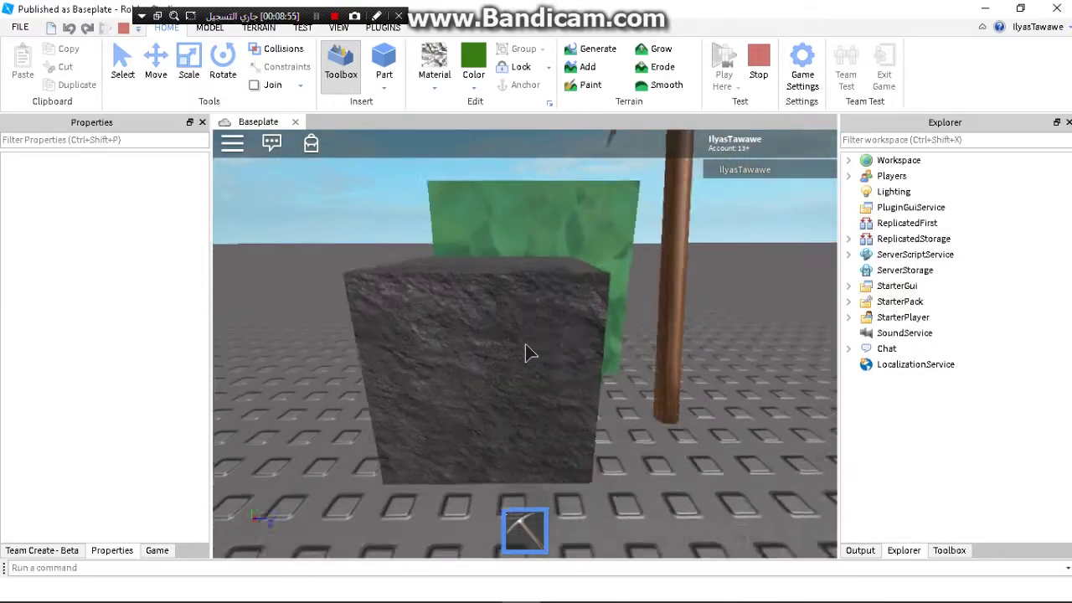
left_click(526, 346)
left_click(526, 346)
key("w")
left_click(526, 346)
left_click(526, 346)
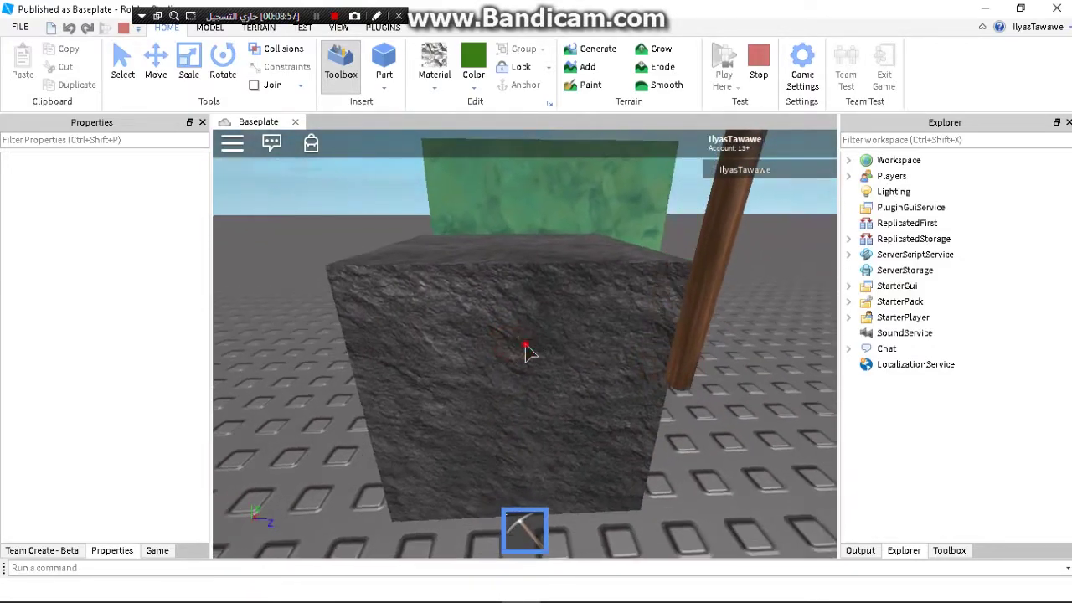
left_click(526, 346)
key("w")
left_click(527, 346)
key("s")
left_click(526, 345)
Check the Output log while striking the green block with the pickaxe, and end the play test
scroll(526, 346, "down", 5)
right_click_drag(526, 346, 540, 343)
left_click(860, 550)
right_click_drag(726, 466, 508, 381)
left_click(466, 348)
key("d")
right_click_drag(457, 294, 458, 295)
key("w")
left_click(457, 294)
left_click(475, 296)
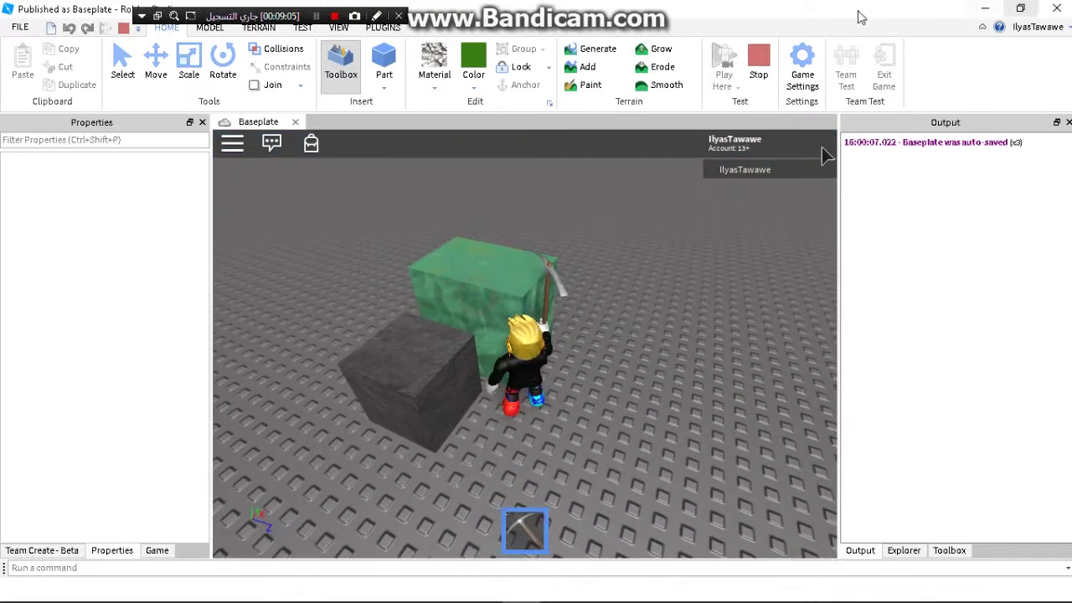
left_click(759, 64)
Move the green Stone part into the original Blocks model and delete the emptied duplicate Blocks model
left_click(905, 550)
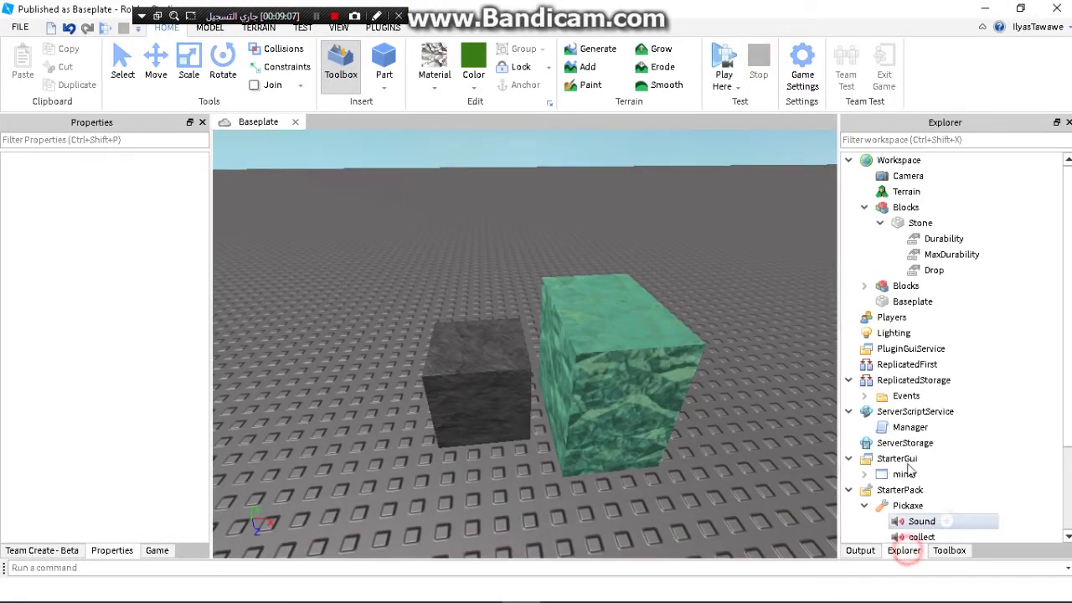
left_click(919, 222)
left_click(882, 223)
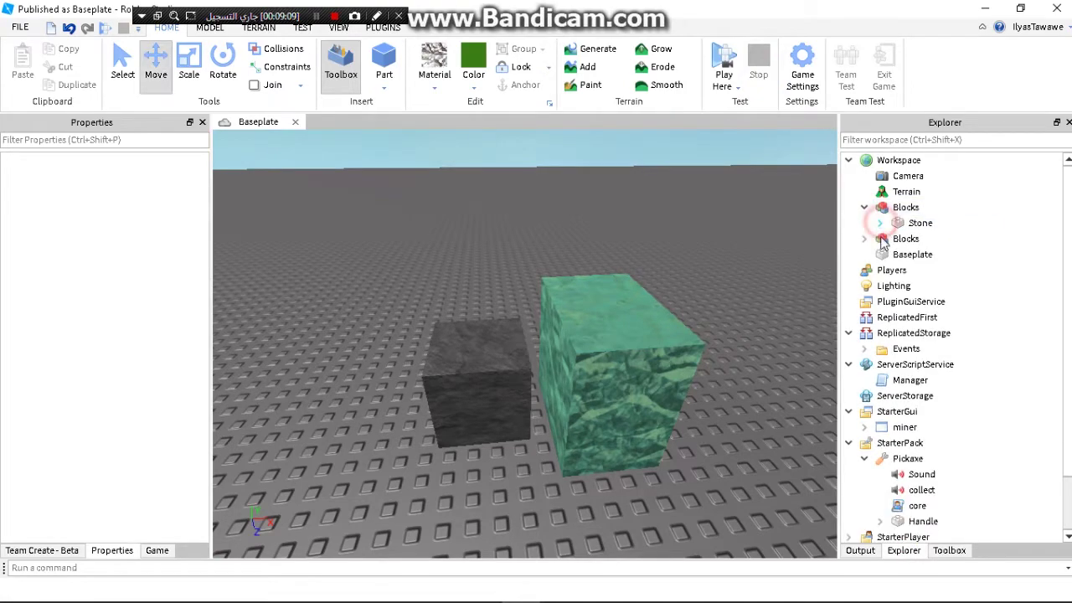
left_click(906, 239)
left_click(864, 239)
left_click(914, 255)
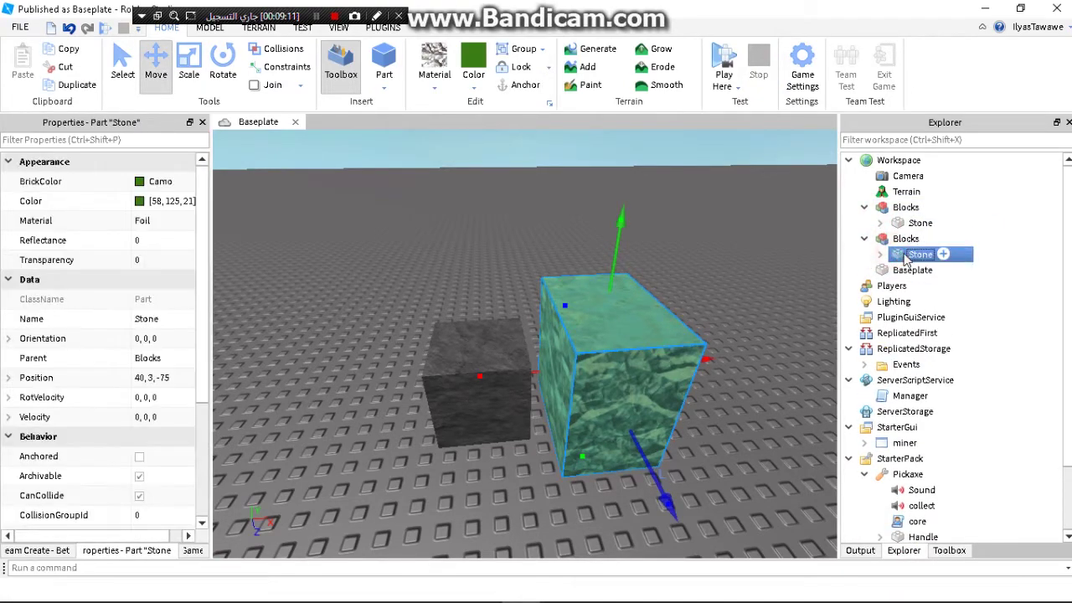
left_click_drag(903, 249, 907, 209)
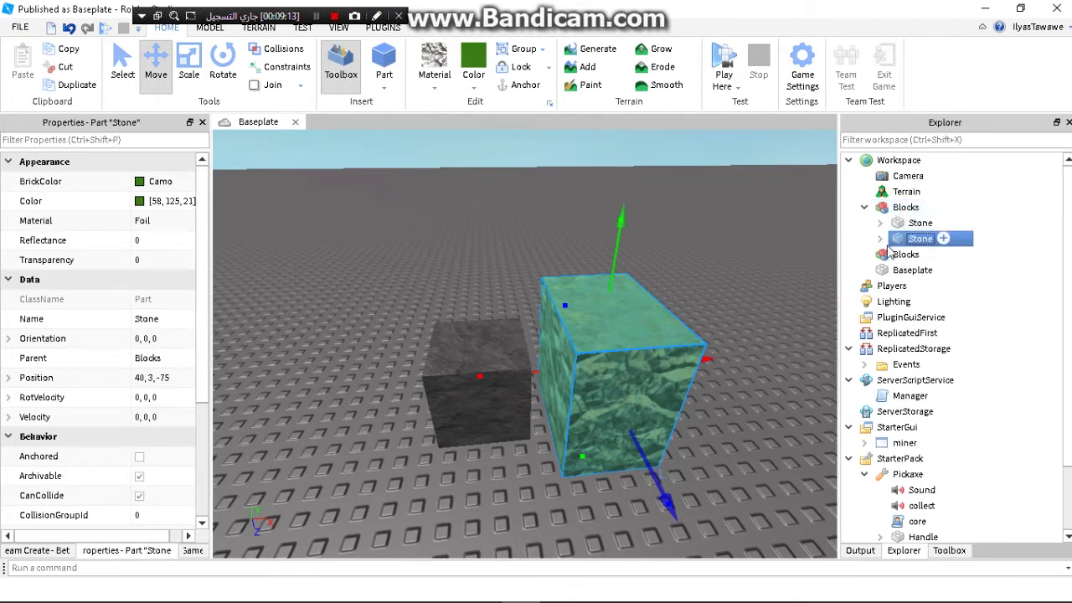
left_click(913, 270)
left_click(896, 256)
key("Delete")
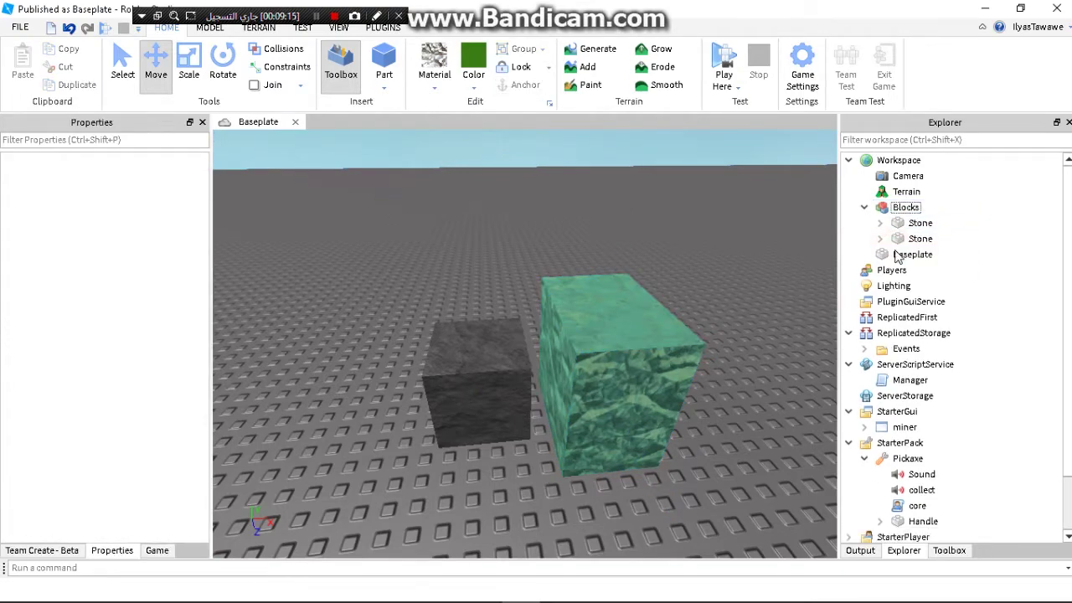
Play test again by striking the dark and green blocks with the pickaxe, and end the test
left_click(725, 54)
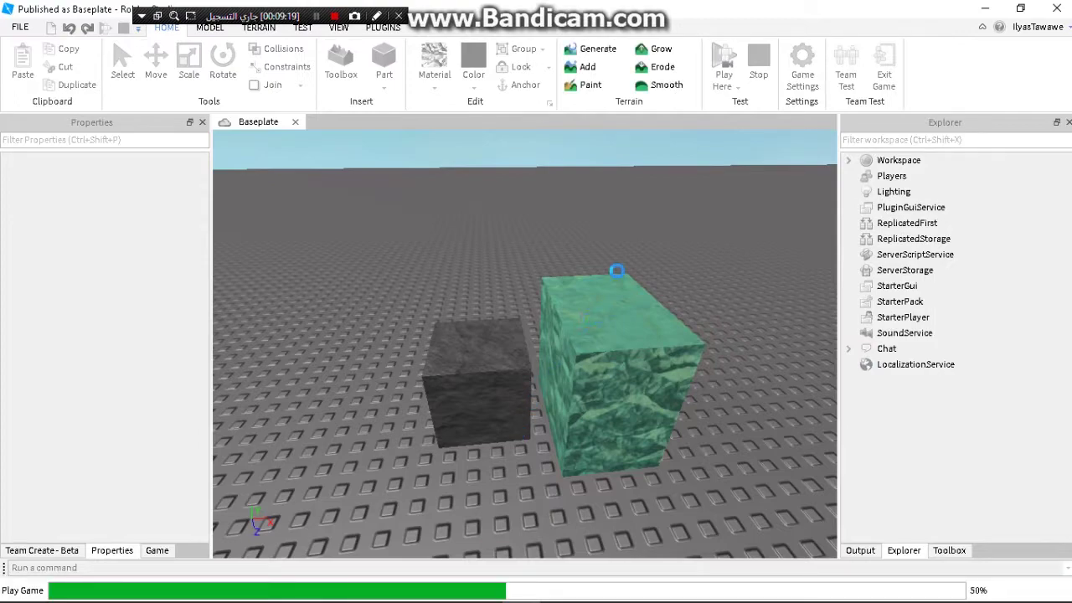
key("1")
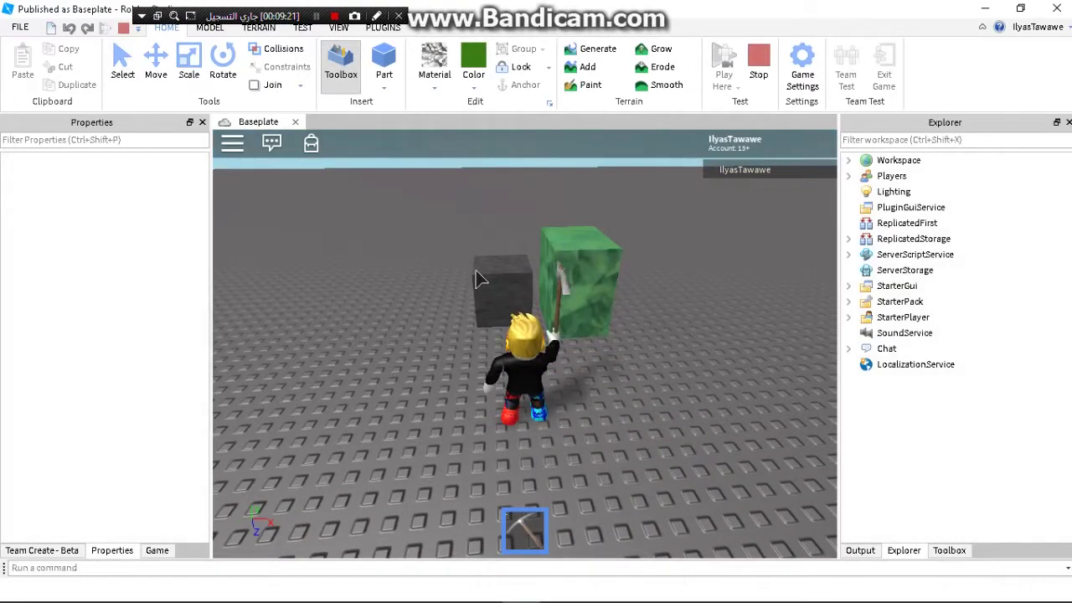
scroll(479, 280, "up", 5)
key("w")
left_click(526, 345)
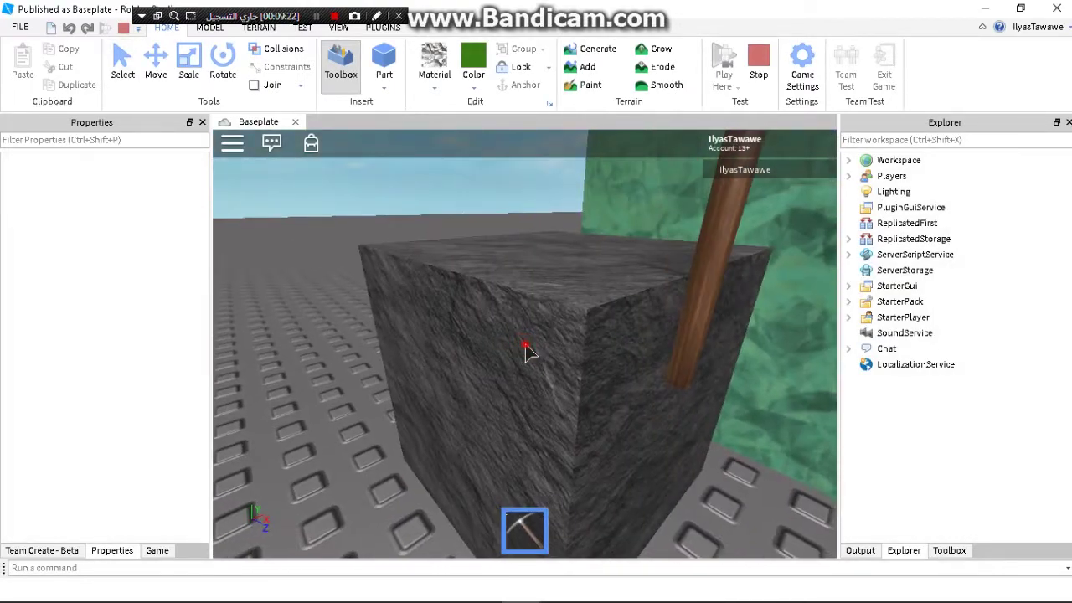
key("w")
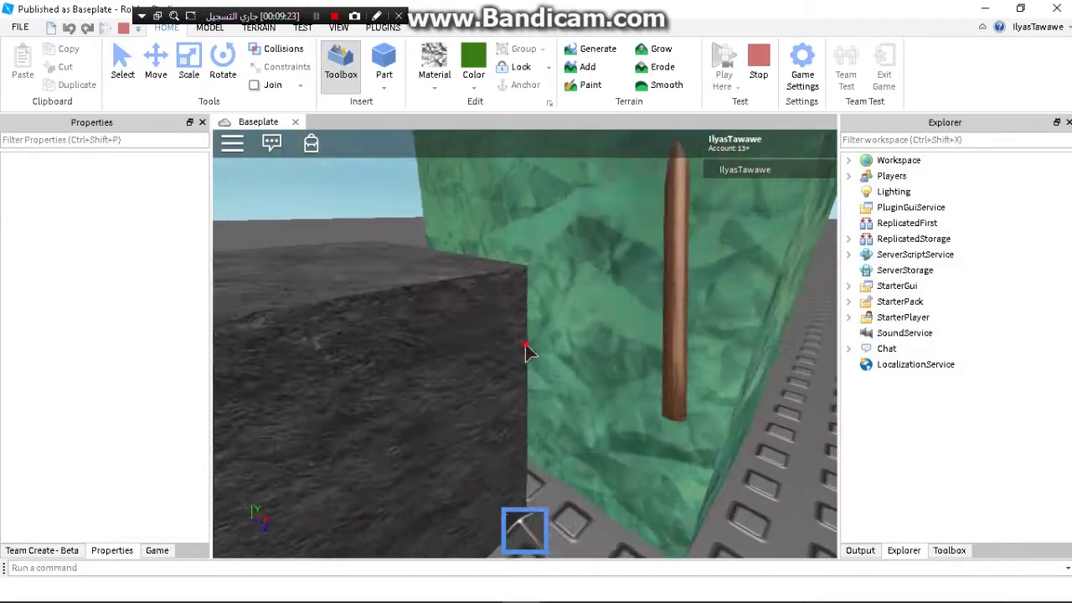
left_click(526, 345)
left_click(526, 345)
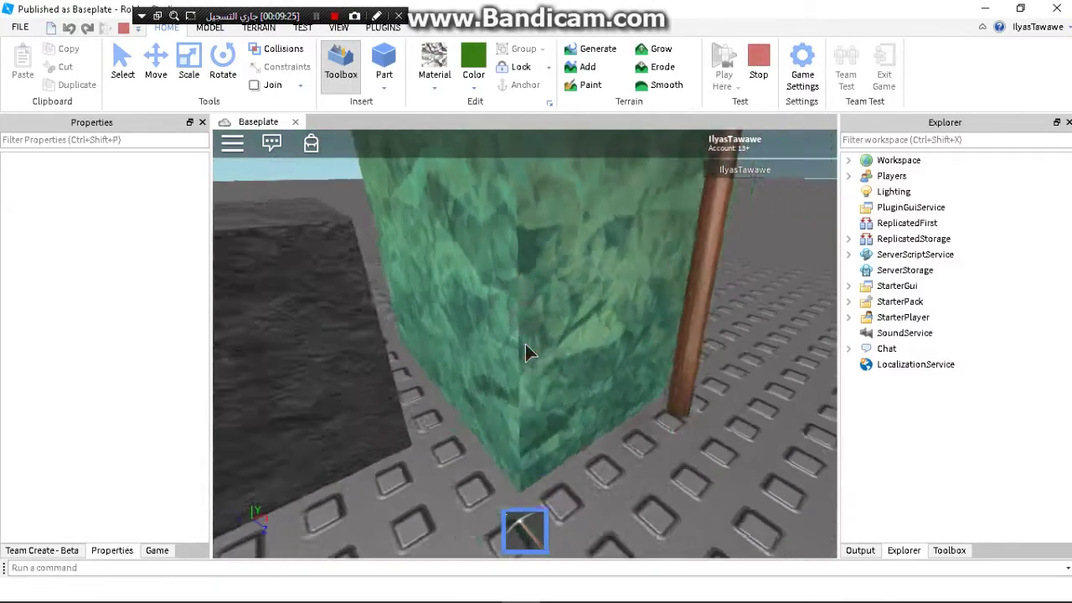
scroll(525, 345, "down", 5)
left_click(317, 16)
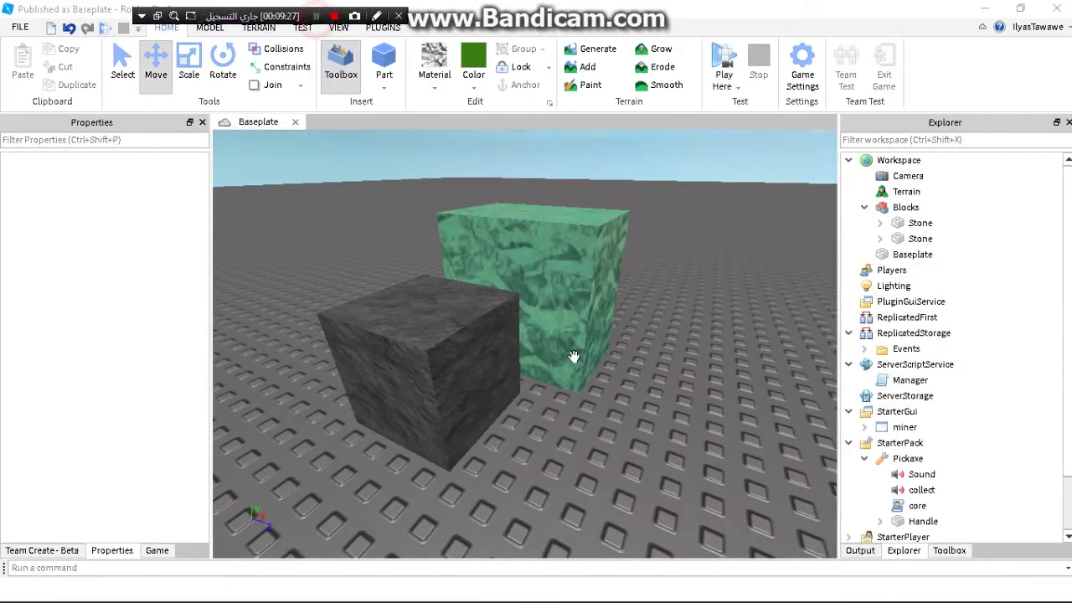
Rename the Blocks model as blocks in lowercase and clear the selection
left_click(903, 208)
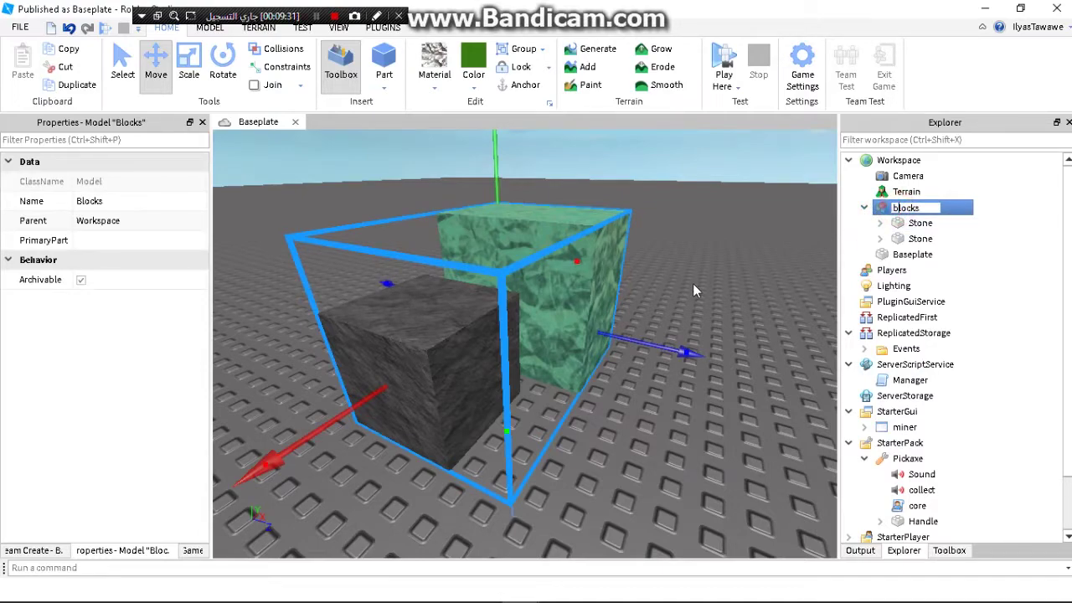
left_click(723, 229)
right_click_drag(724, 223, 725, 191)
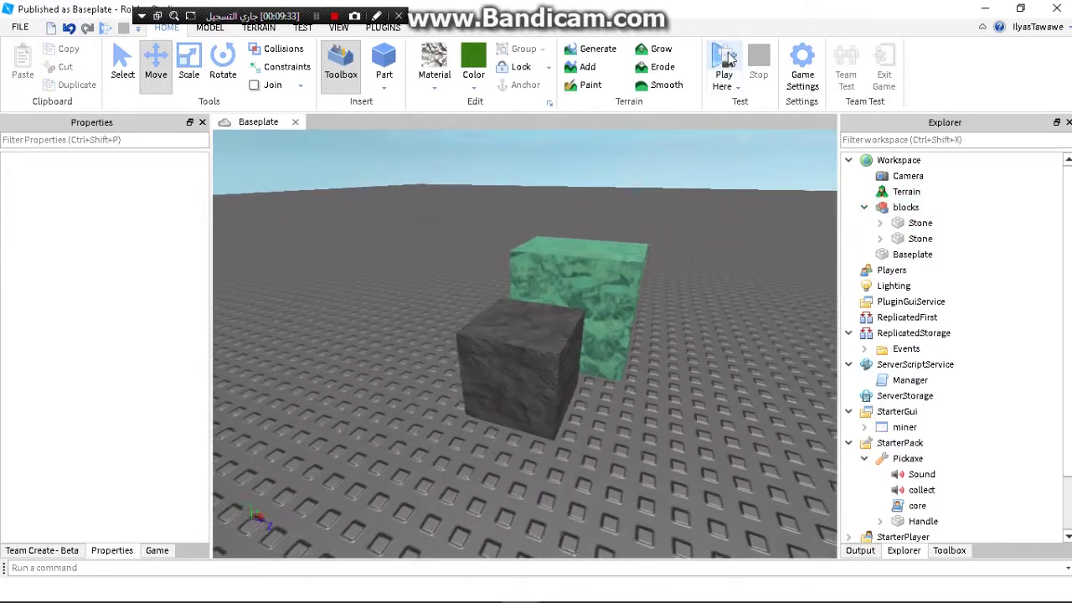
Start a Play Here test and mine the dark stone block with the pickaxe until it breaks
left_click(727, 52)
left_click(726, 54)
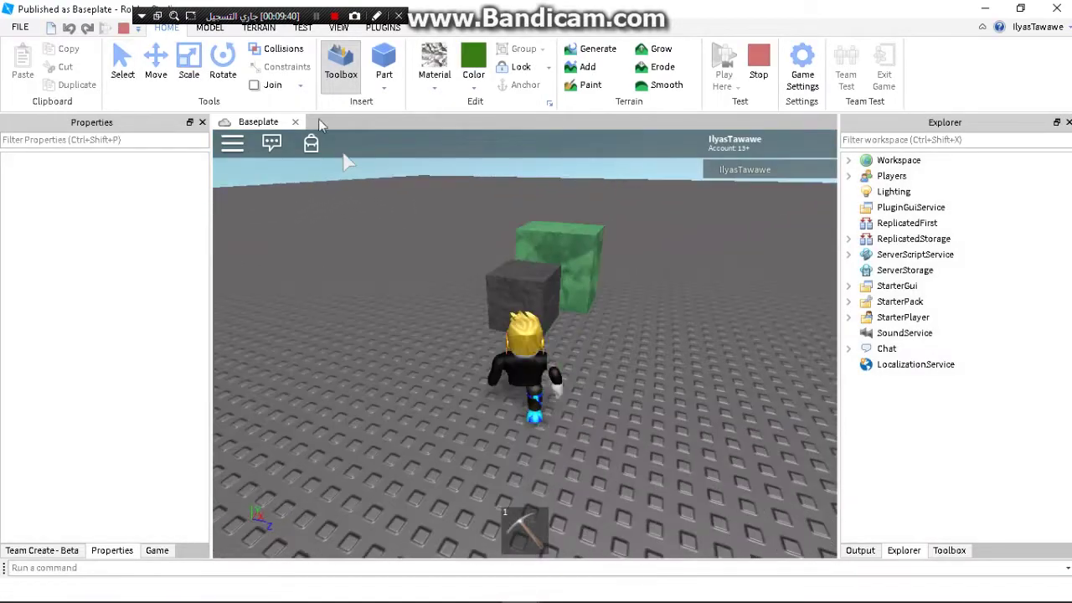
right_click(384, 290)
scroll(384, 290, "up", 5)
key("w")
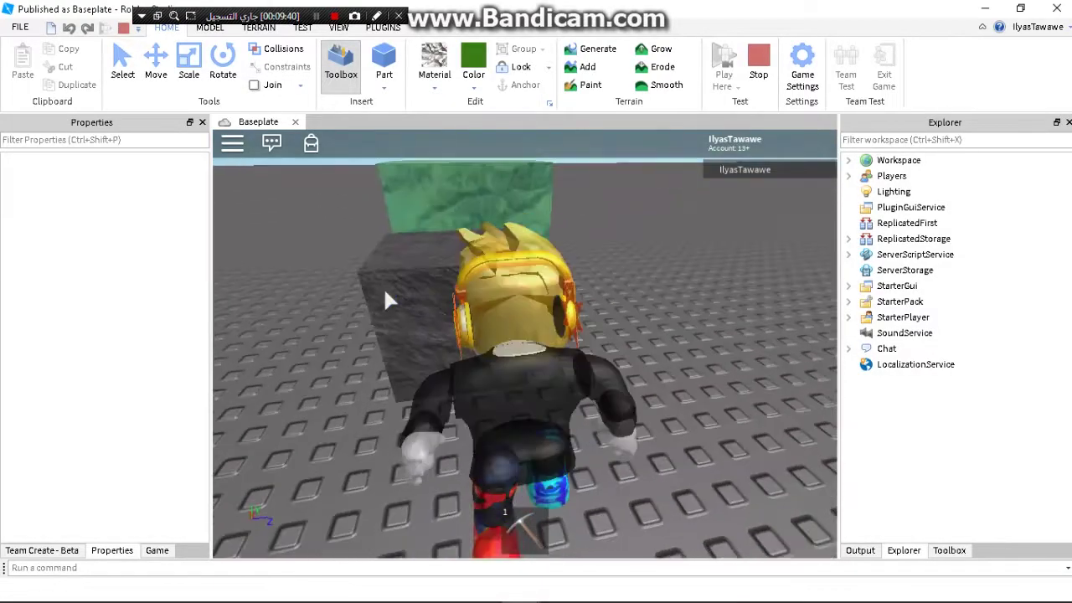
key("1")
left_click(526, 345)
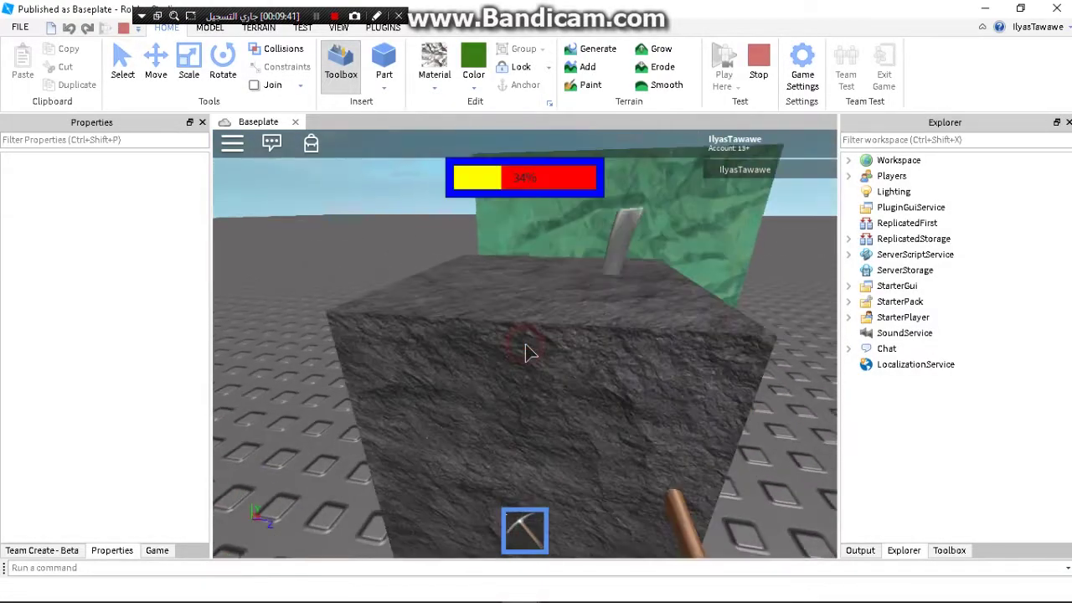
left_click(526, 345)
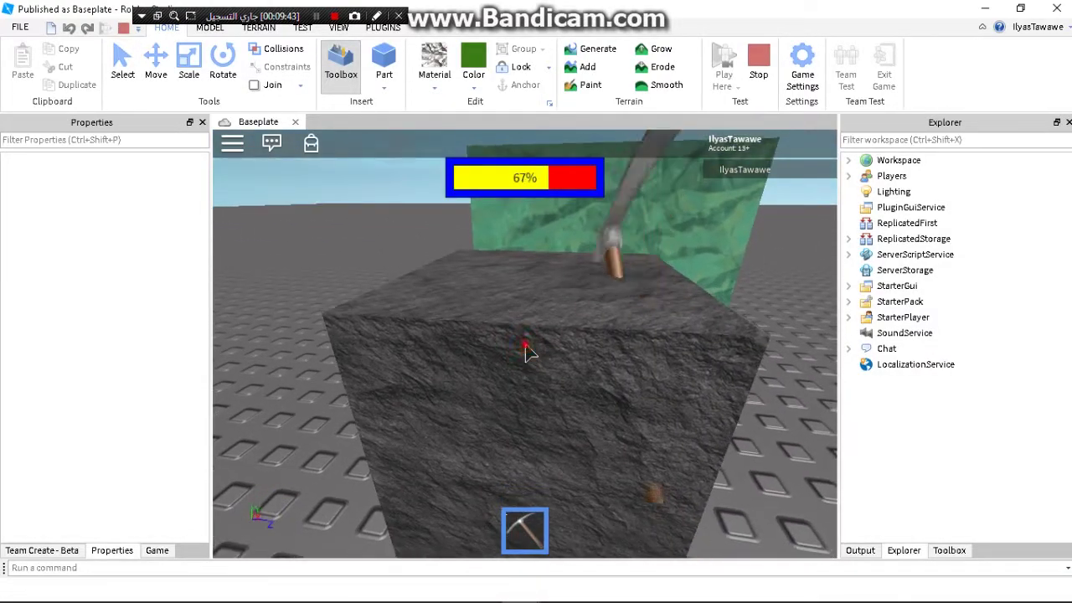
left_click(526, 345)
left_click(526, 345)
key("1")
key("space")
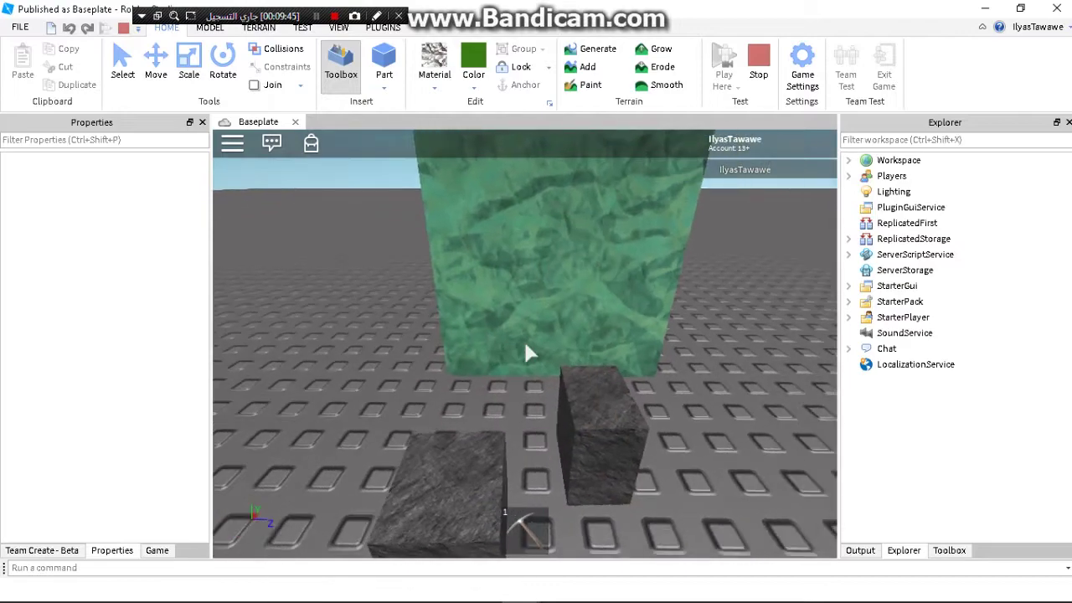
Walk up to the green block with the pickaxe equipped and mine it until it breaks
key("w")
key("1")
left_click(525, 344)
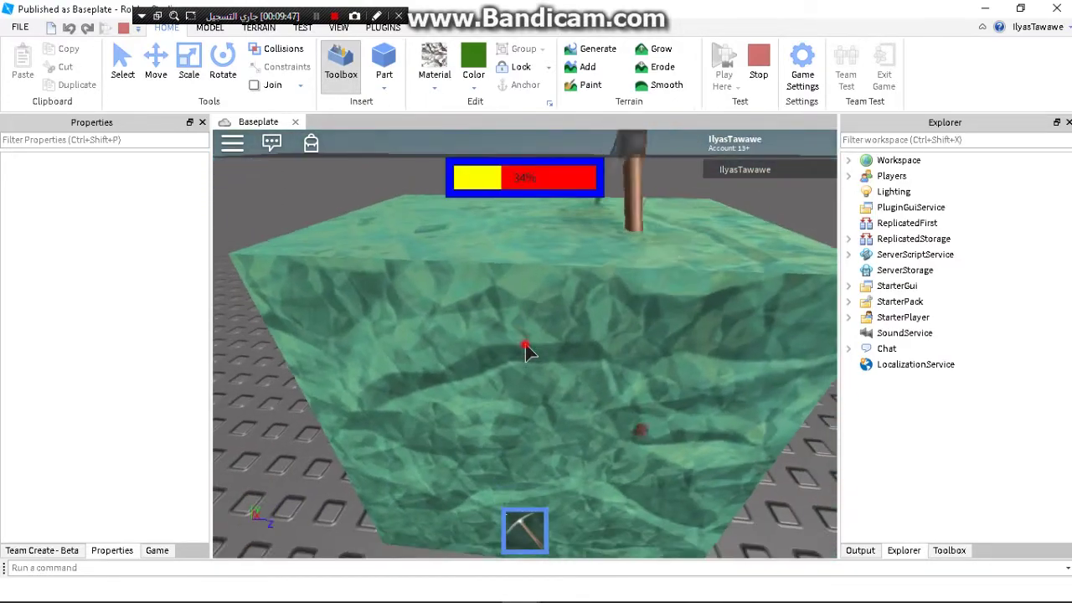
left_click(525, 343)
left_click(525, 345)
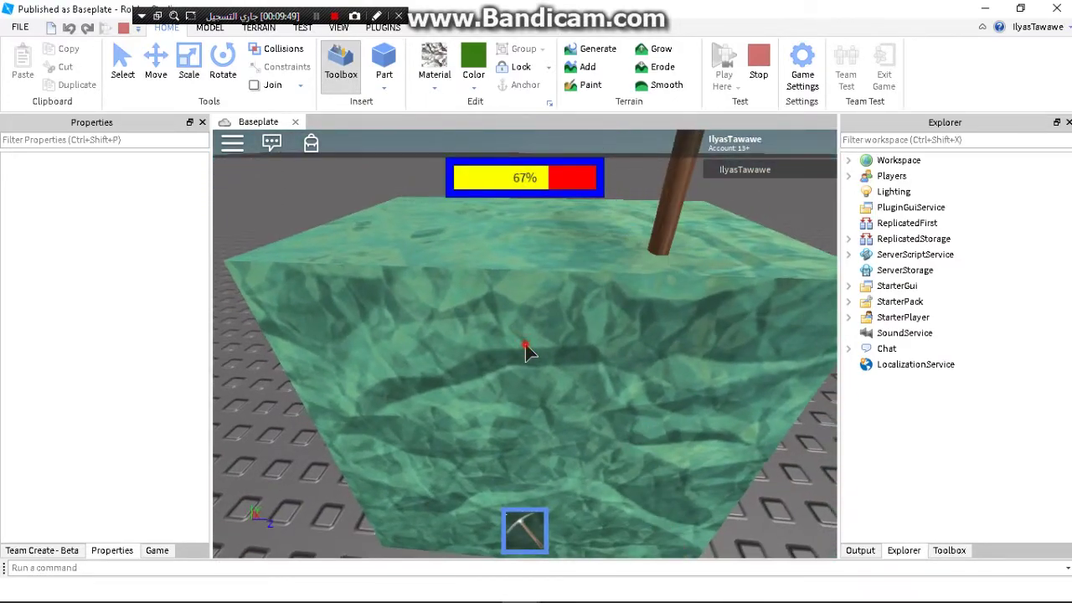
left_click(526, 345)
Put the pickaxe away and inspect the dropped stone and green pieces from a distance, ending the play test
key("s")
key("1")
scroll(526, 346, "down", 3)
right_click_drag(528, 341, 529, 345)
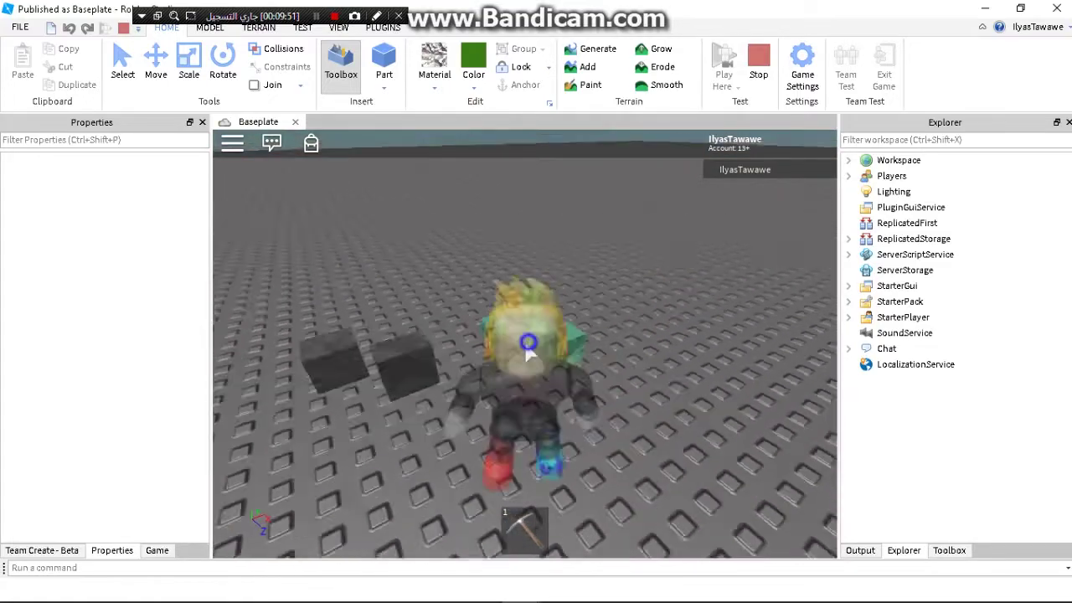
scroll(529, 345, "down", 3)
key("w")
key("s")
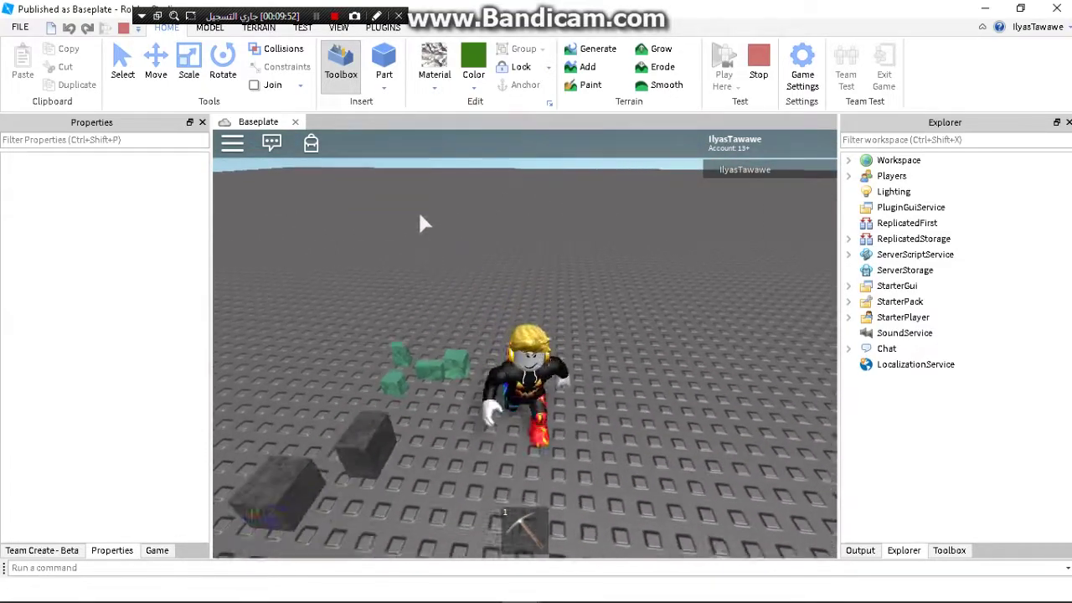
key("w")
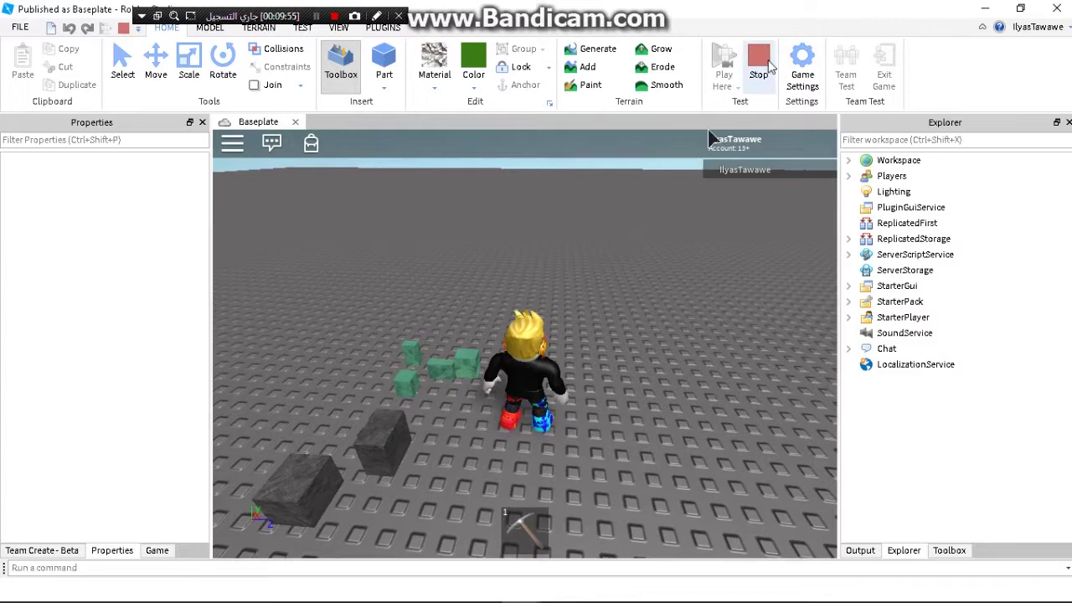
left_click(768, 69)
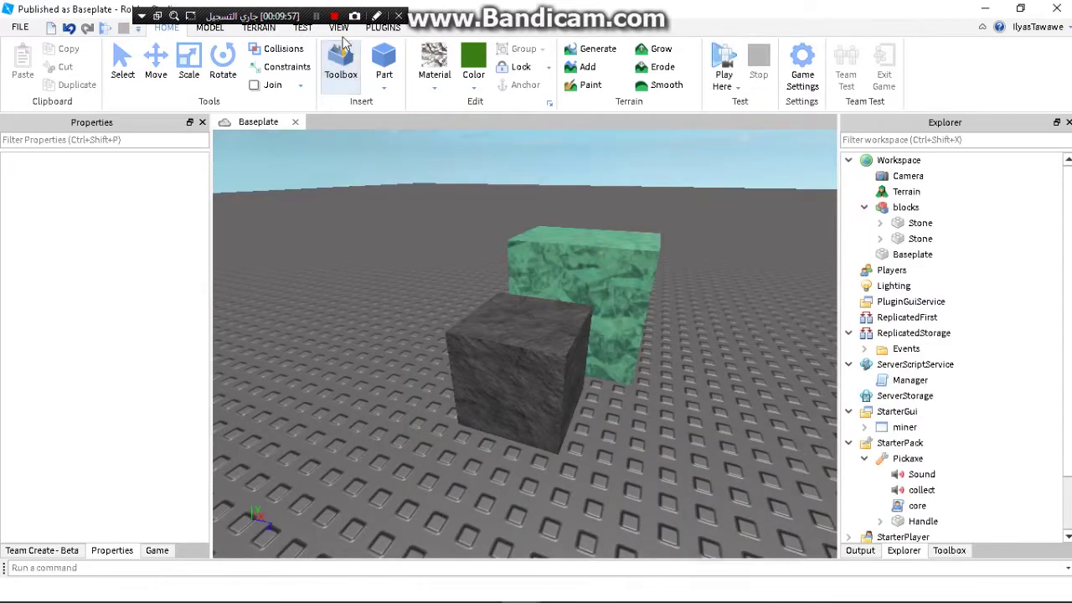